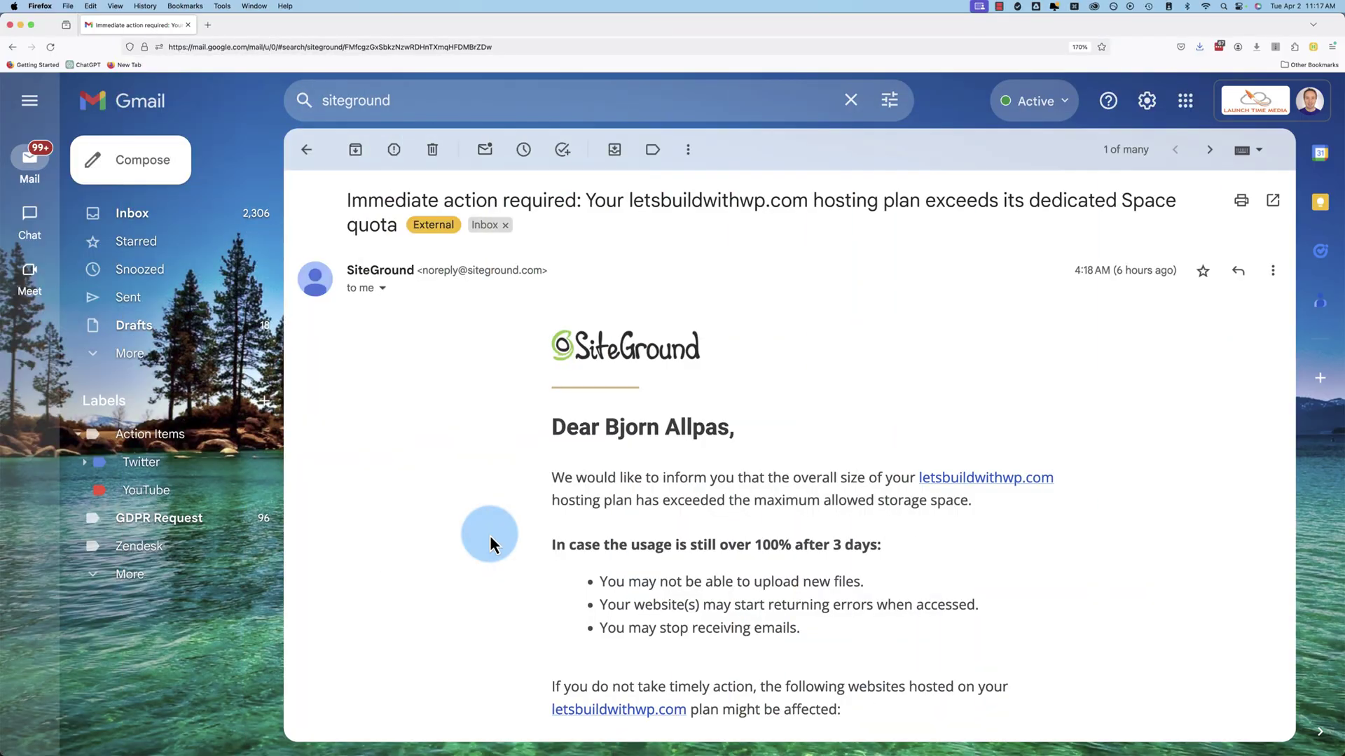
On the SiteGround dashboard, read the email-disabled and web-space-limit notifications.
scroll(489, 535, down, 4)
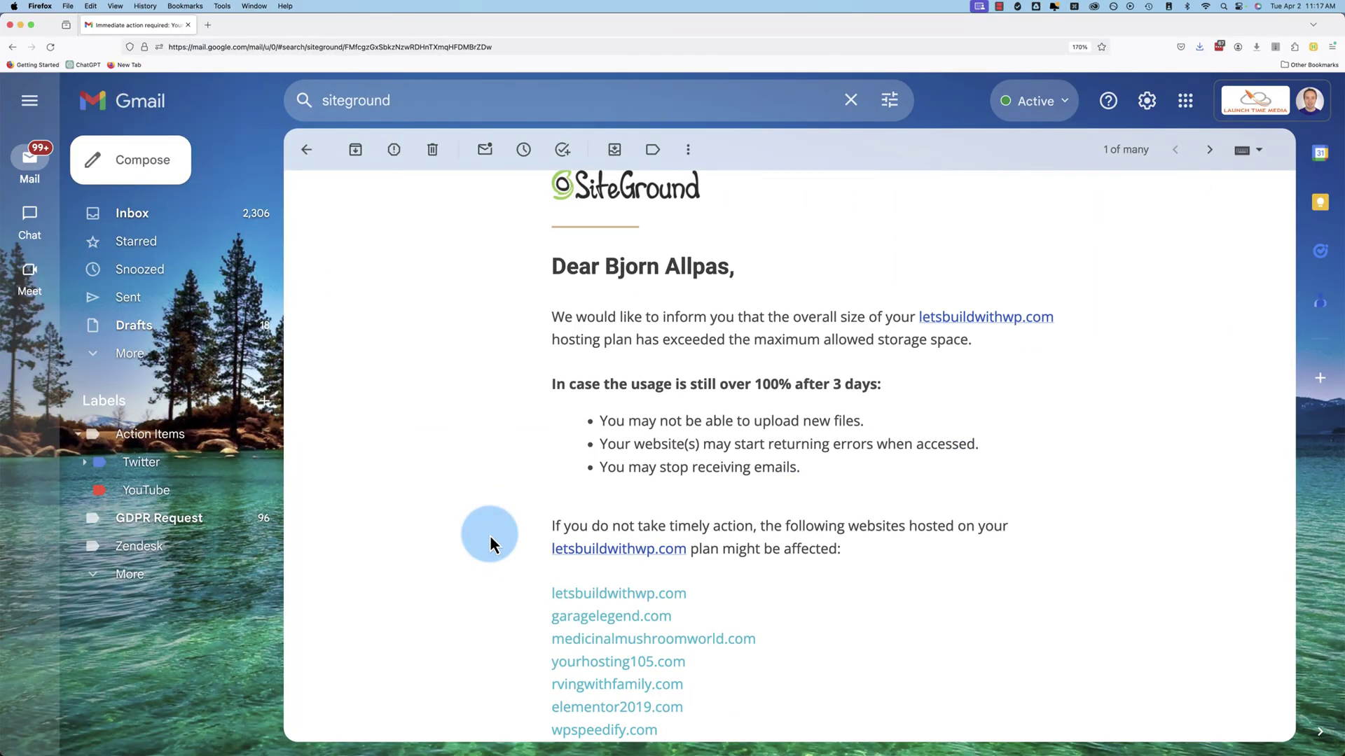
scroll(489, 535, up, 3)
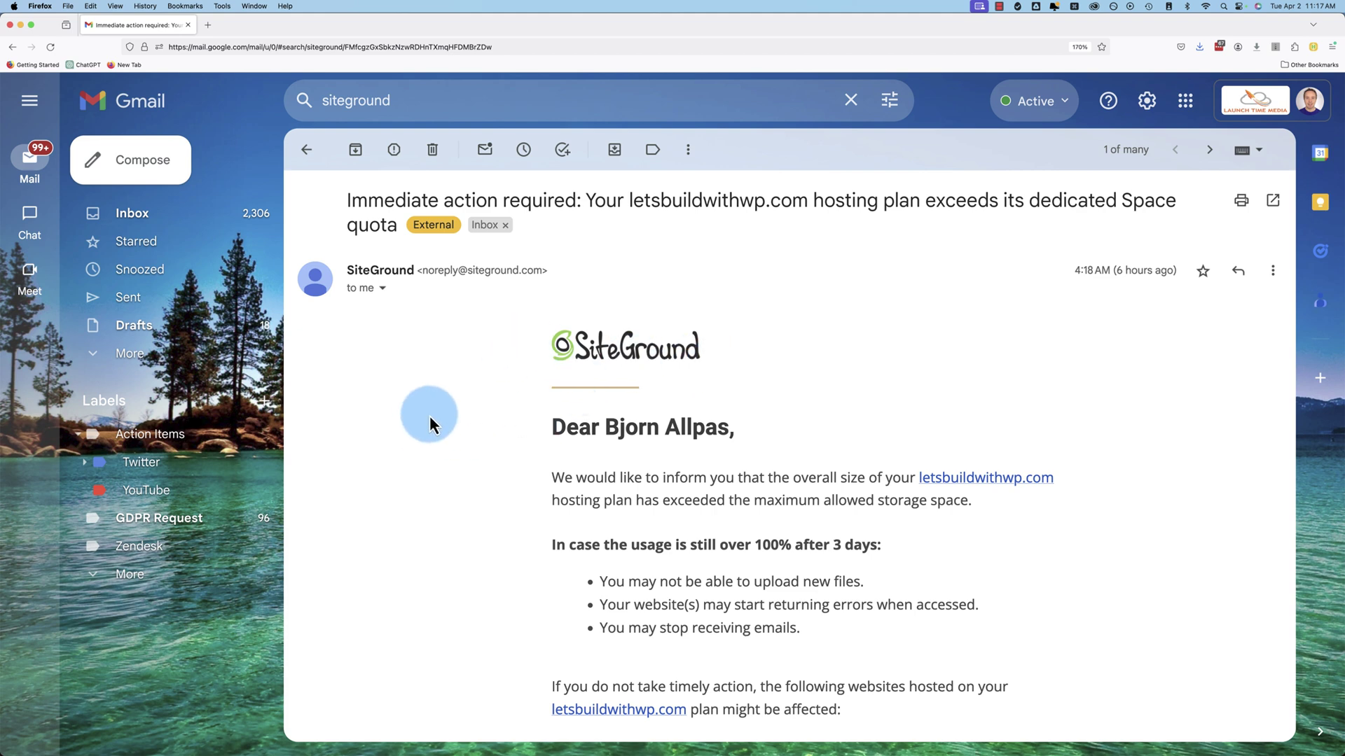
key(super+Tab)
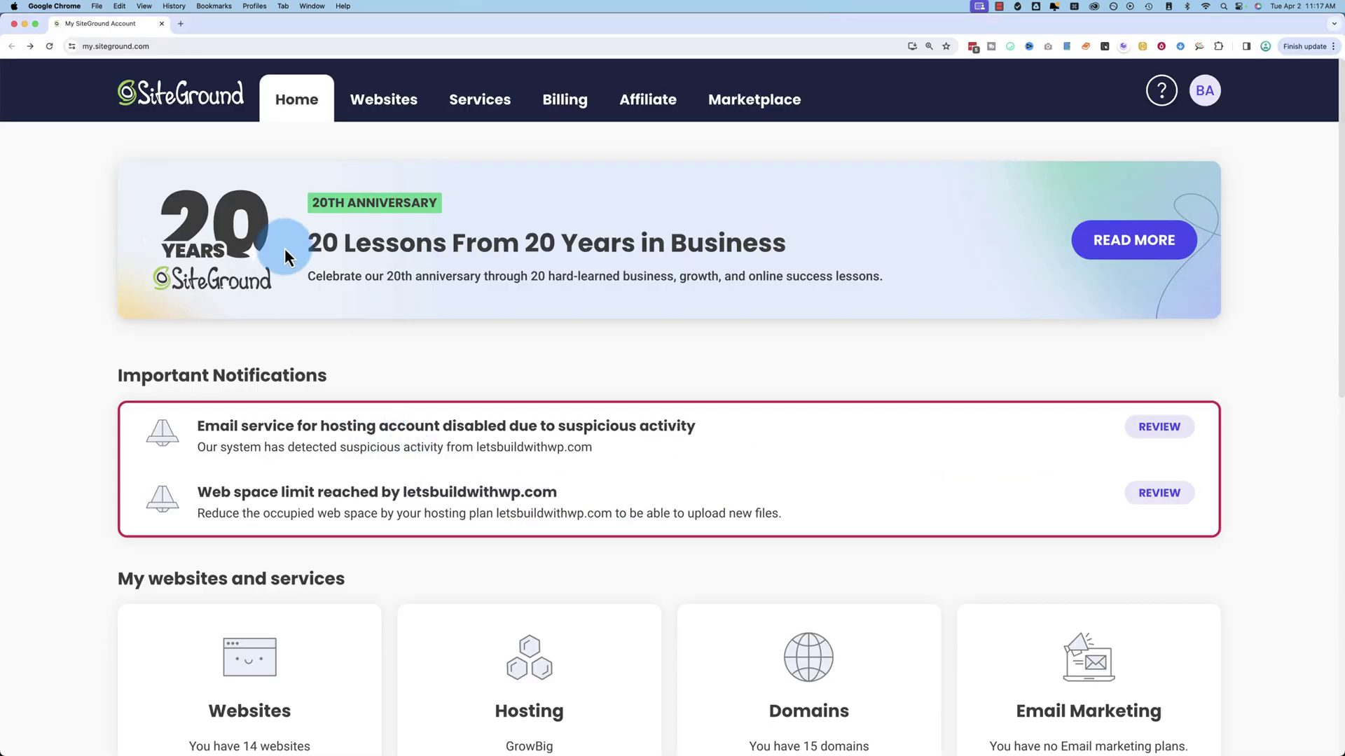
scroll(385, 476, down, 3)
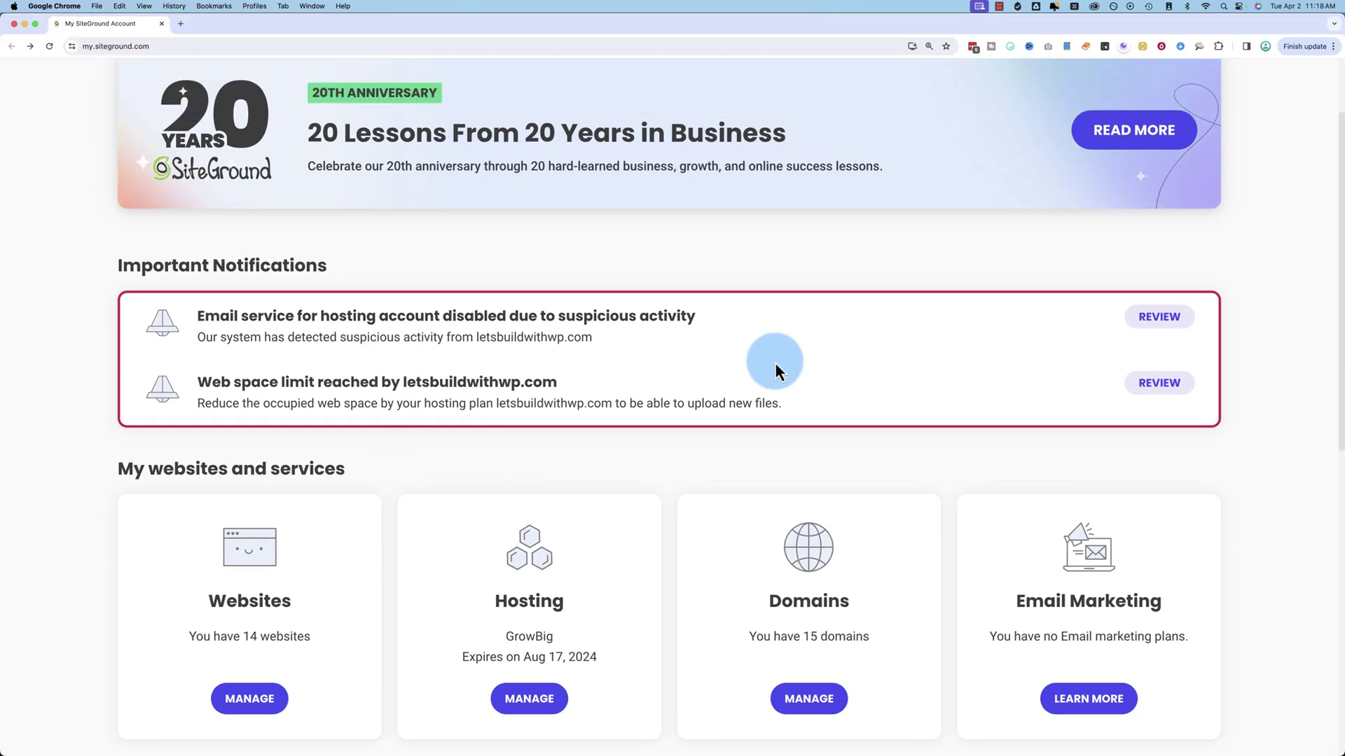
drag(189, 316, 759, 317)
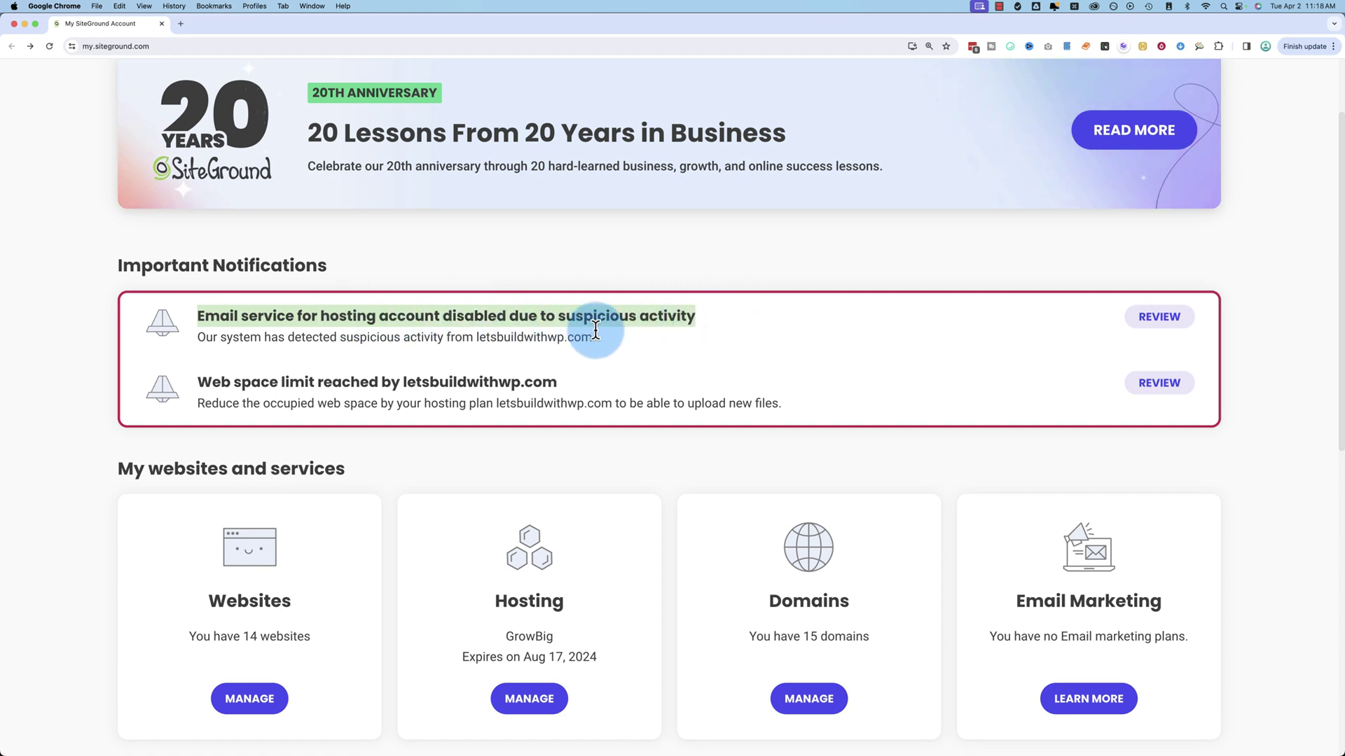
drag(620, 339, 219, 315)
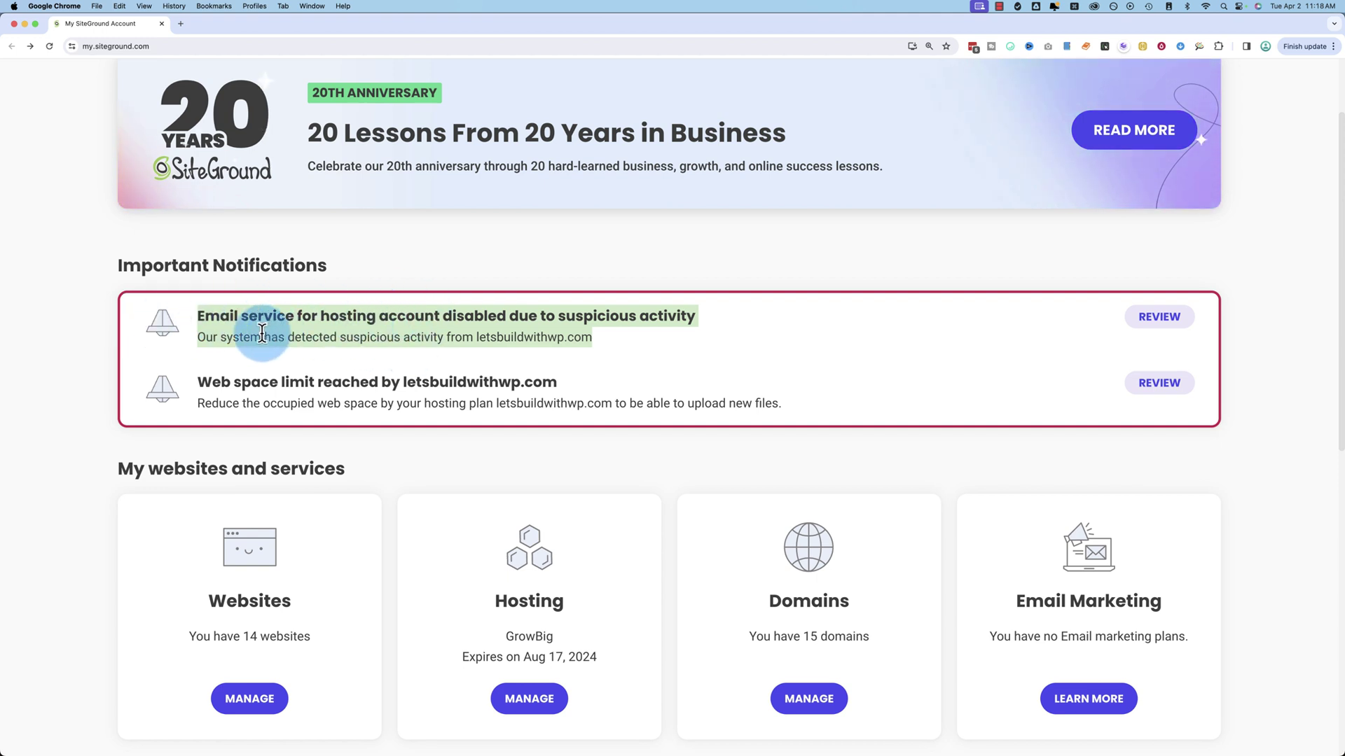
click(472, 324)
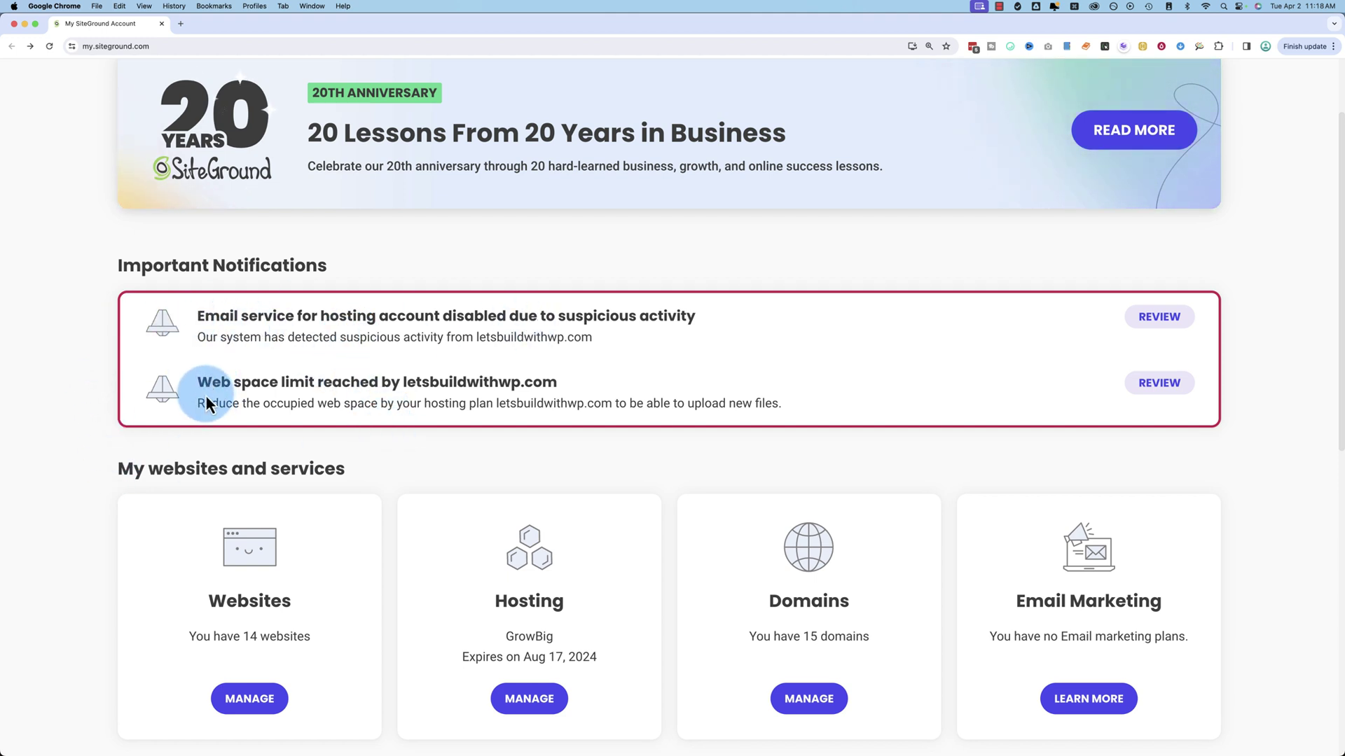
drag(205, 395, 597, 404)
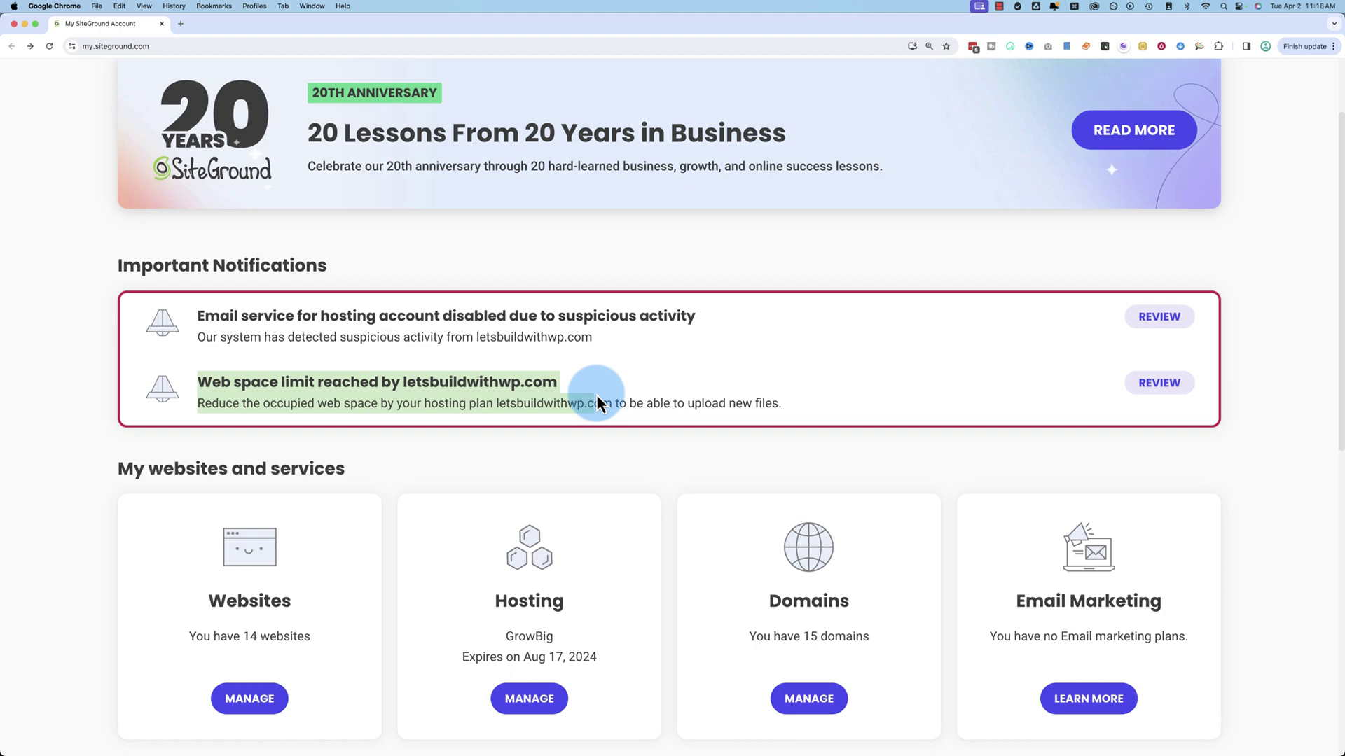
Review the web space limit details (21.40 GB of 20.00 GB) and its three remedies, zoomed in.
click(1157, 384)
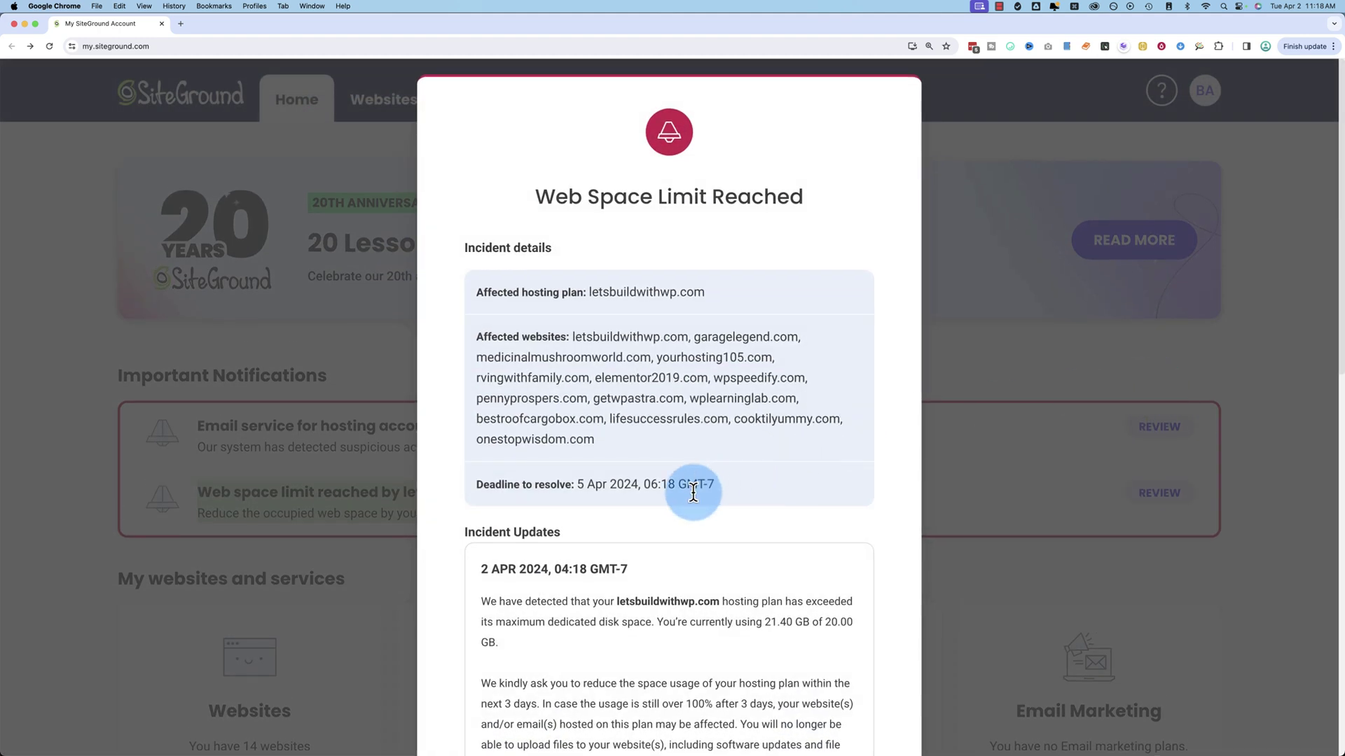
scroll(533, 529, down, 2)
drag(476, 276, 601, 390)
scroll(555, 504, down, 5)
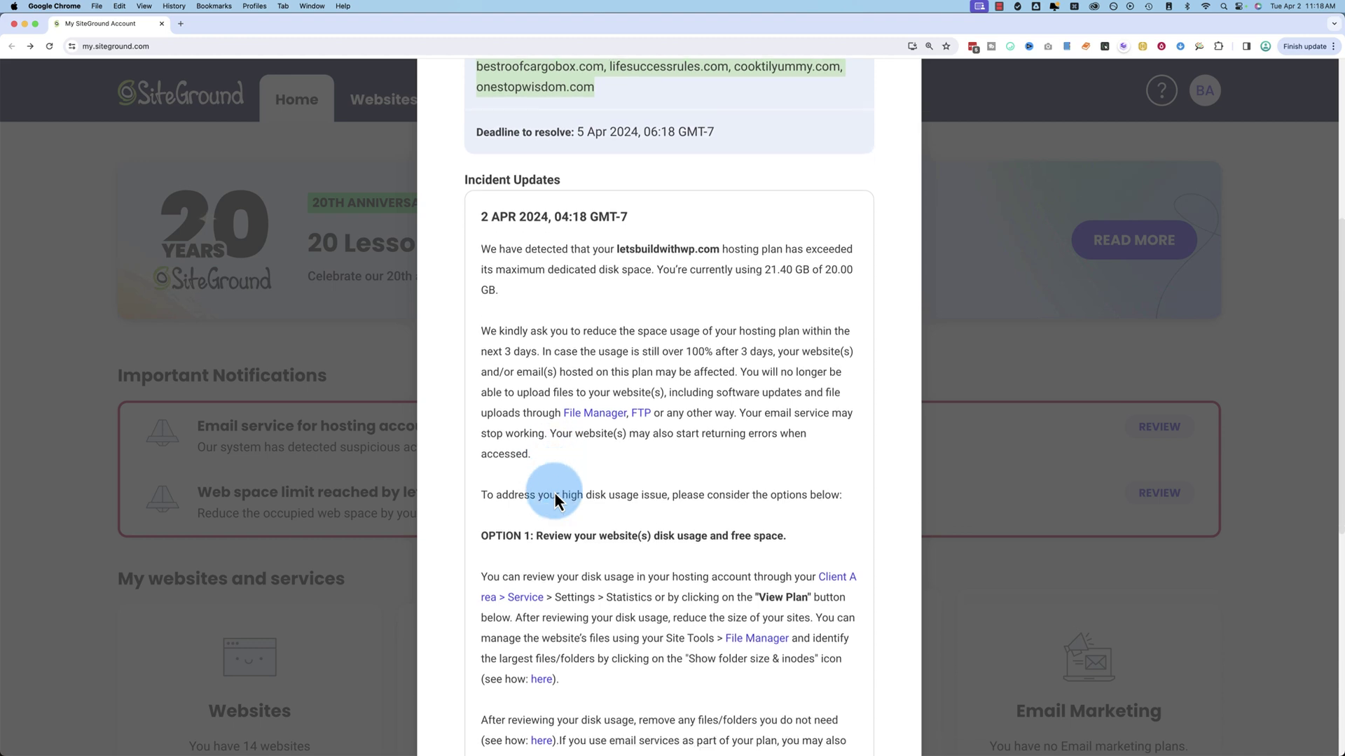
scroll(554, 498, down, 4)
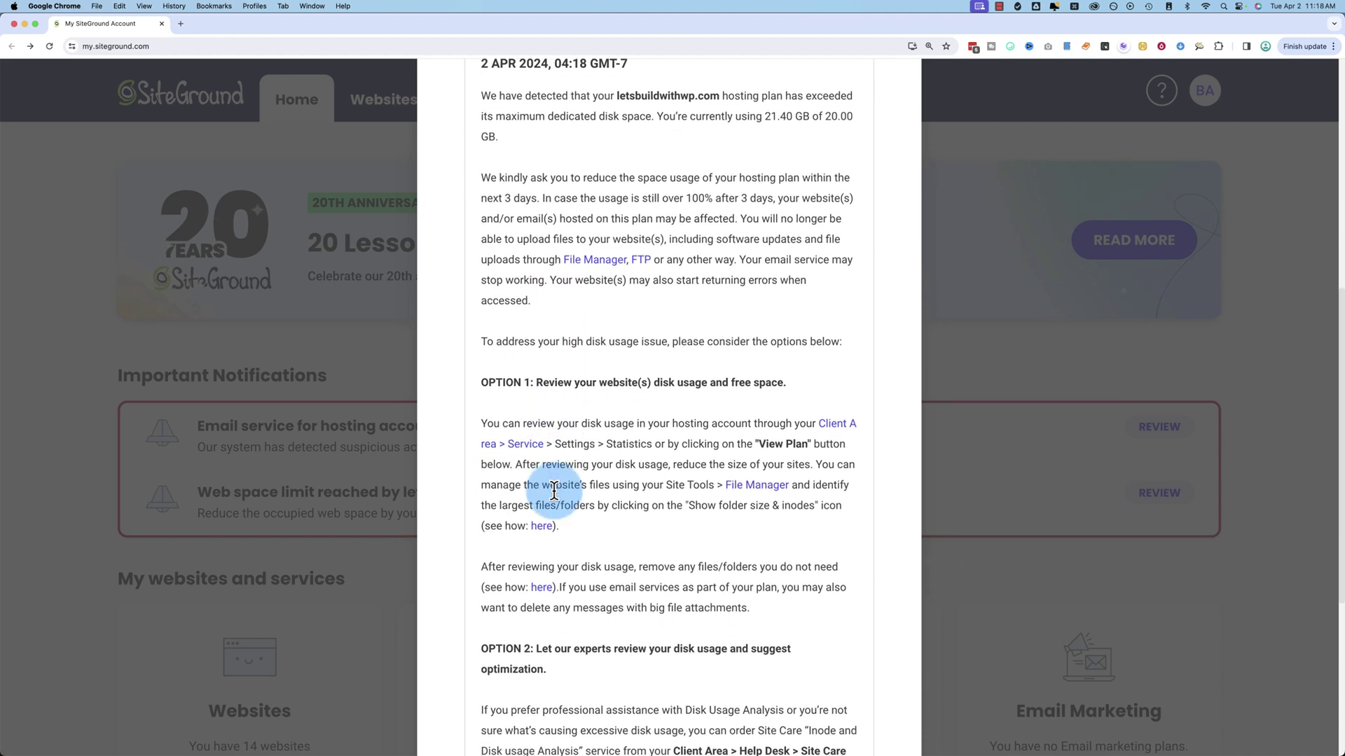
scroll(554, 492, down, 3)
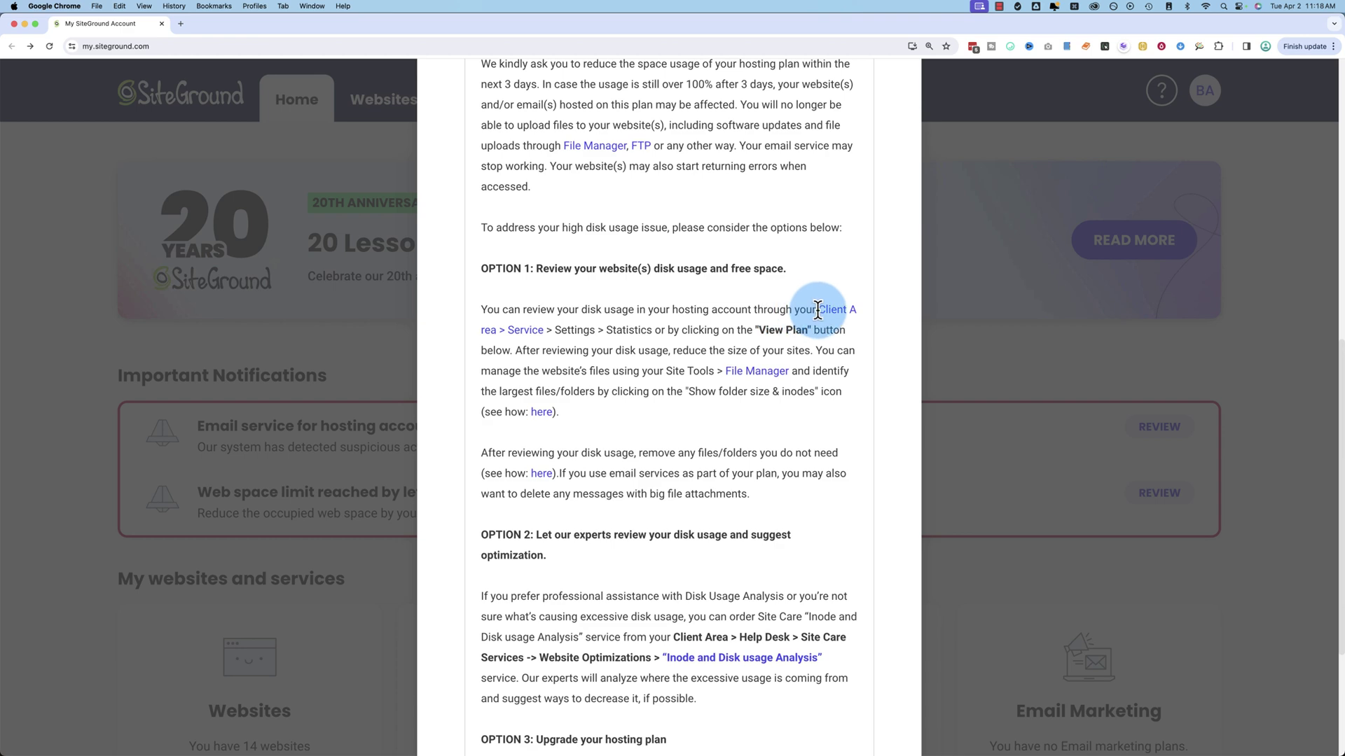
drag(818, 308, 650, 329)
key(super+equal)
key(super+equal)
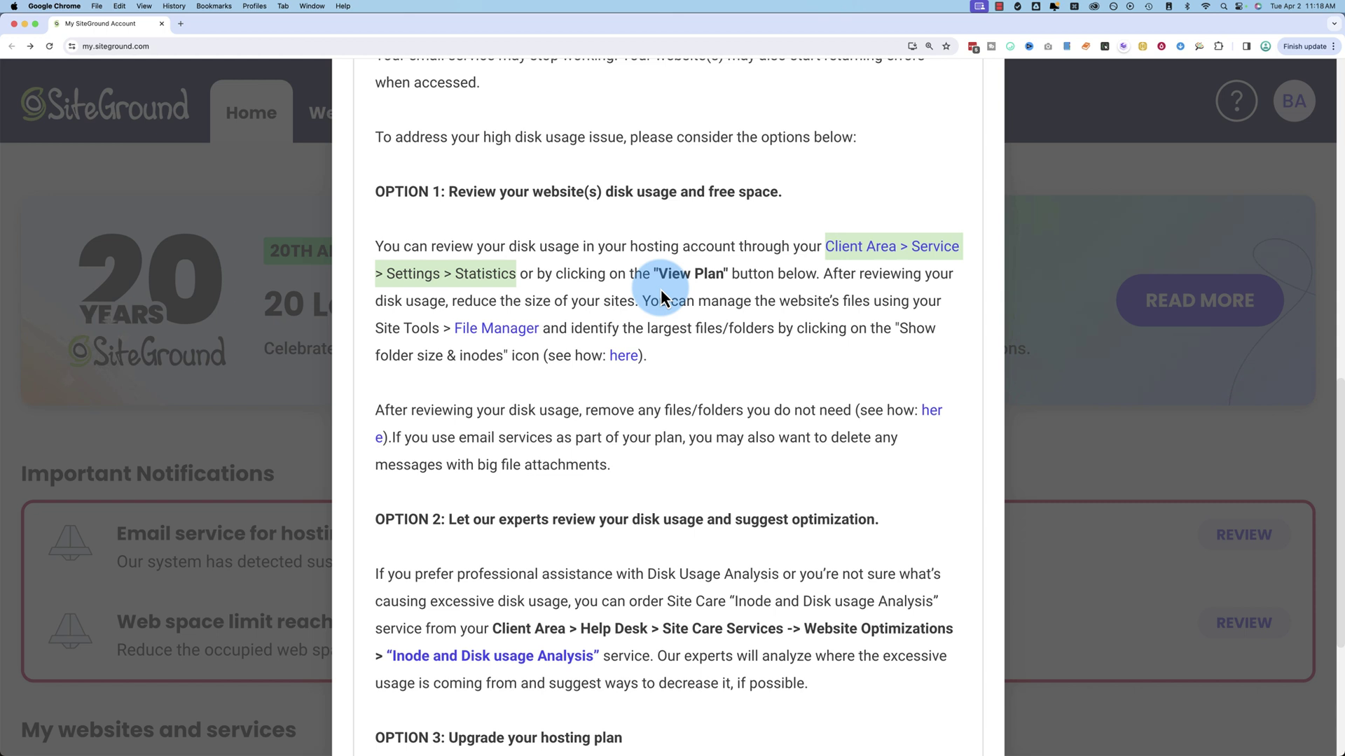
click(601, 280)
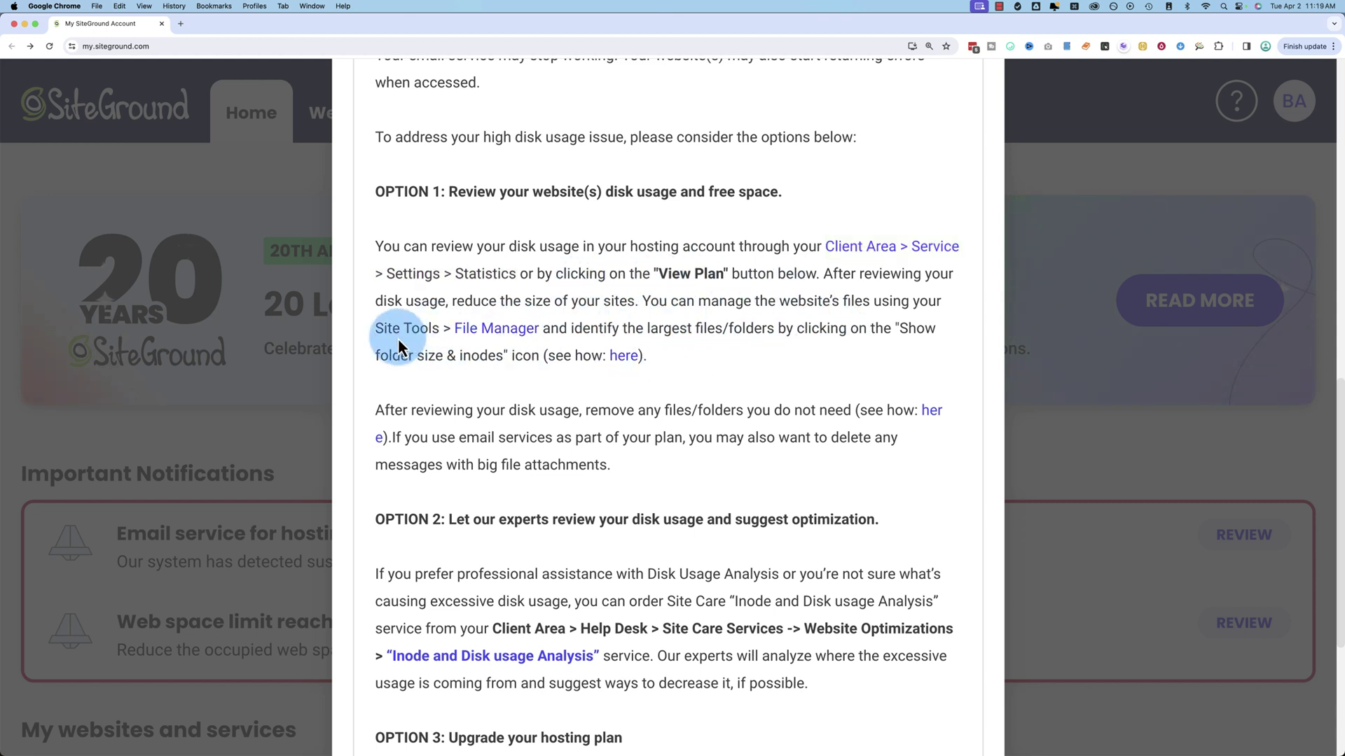
drag(376, 330, 535, 357)
scroll(539, 407, down, 5)
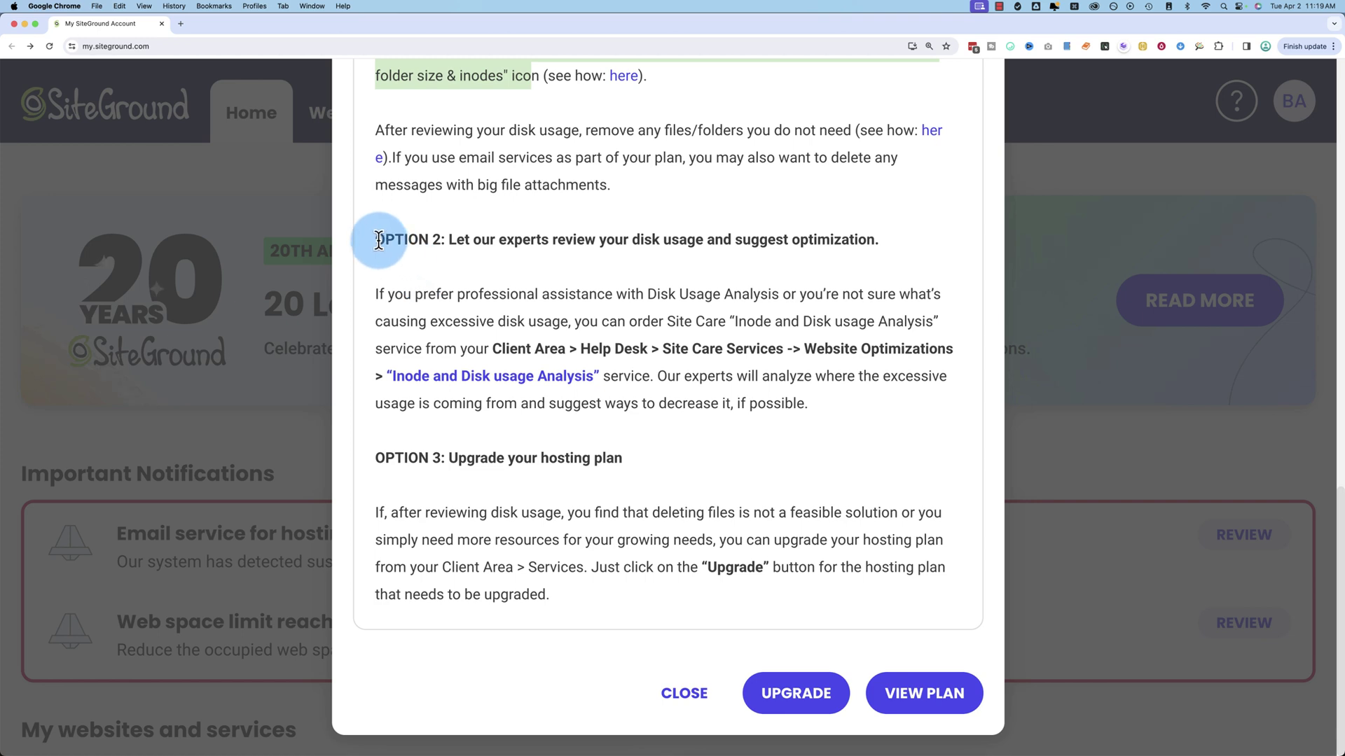
drag(377, 239, 823, 408)
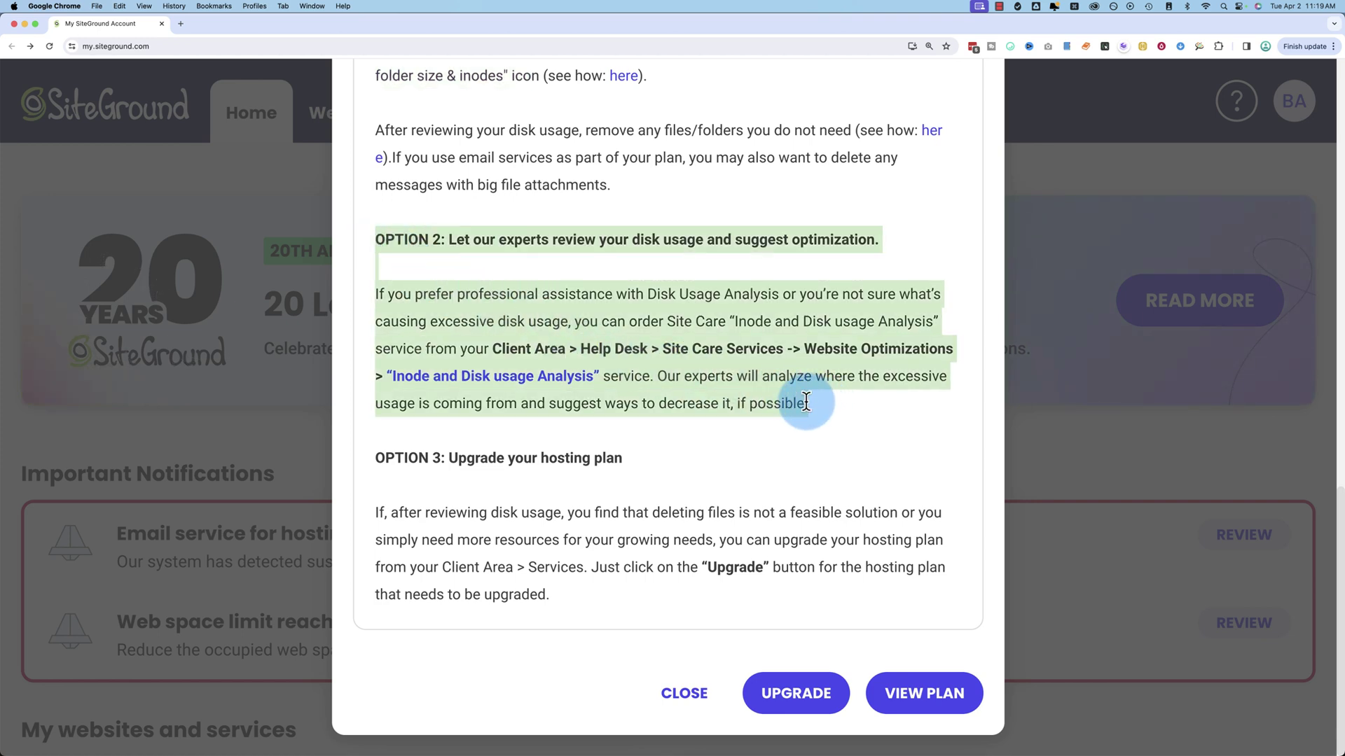
drag(807, 401, 841, 413)
click(423, 467)
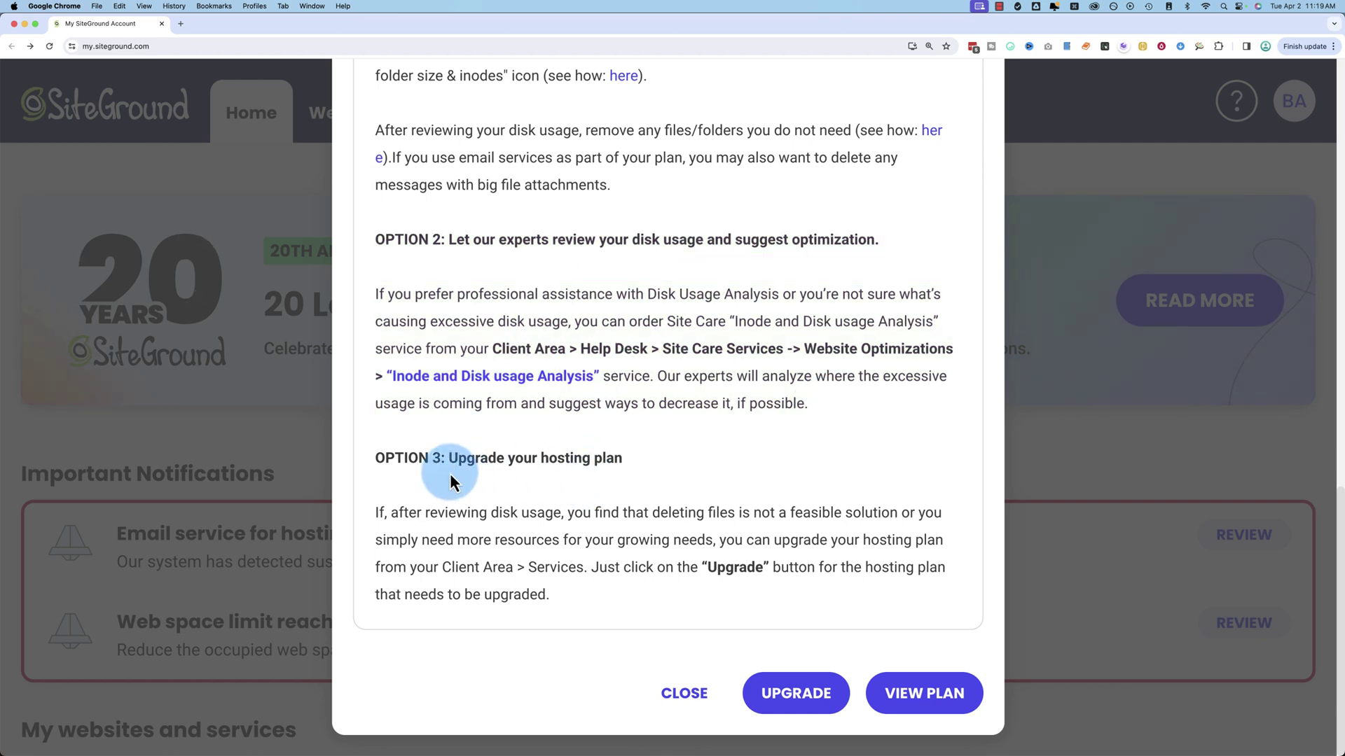
drag(423, 468, 695, 620)
scroll(551, 601, up, 3)
scroll(551, 601, up, 1)
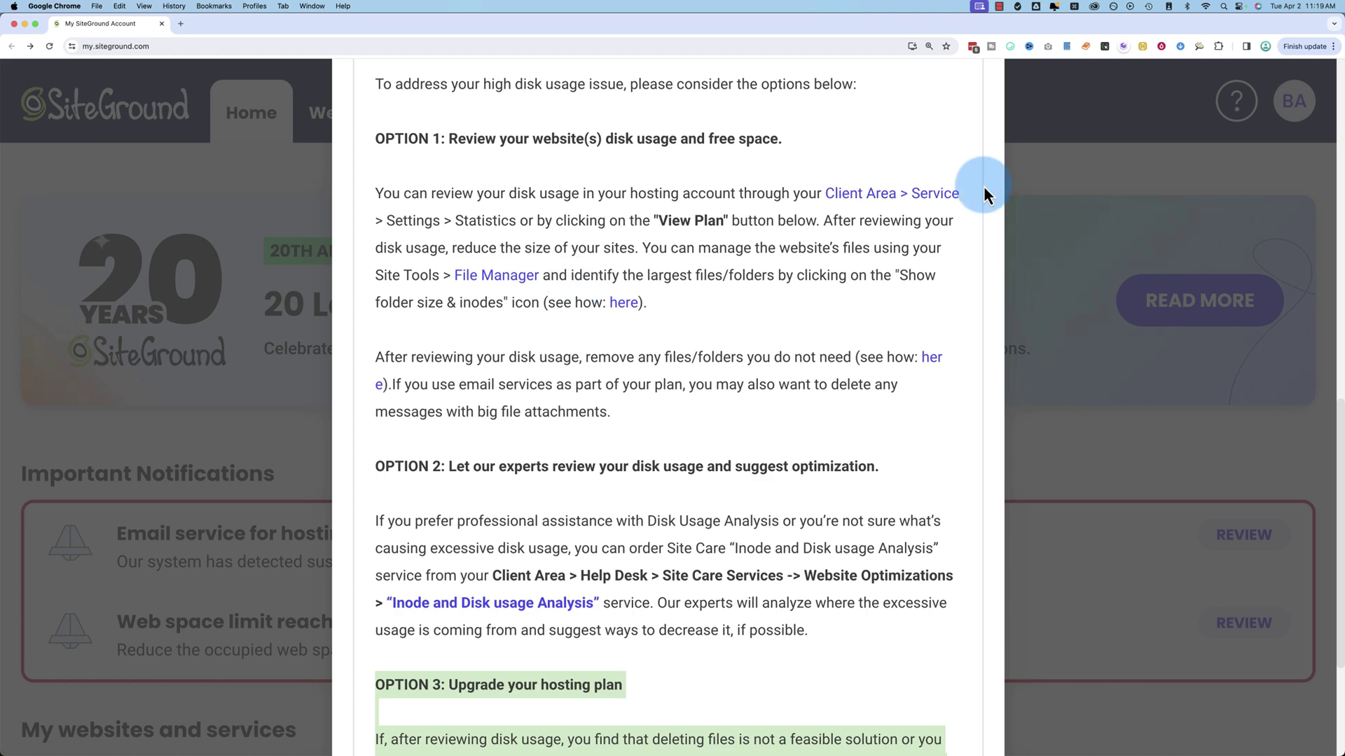
scroll(939, 558, down, 4)
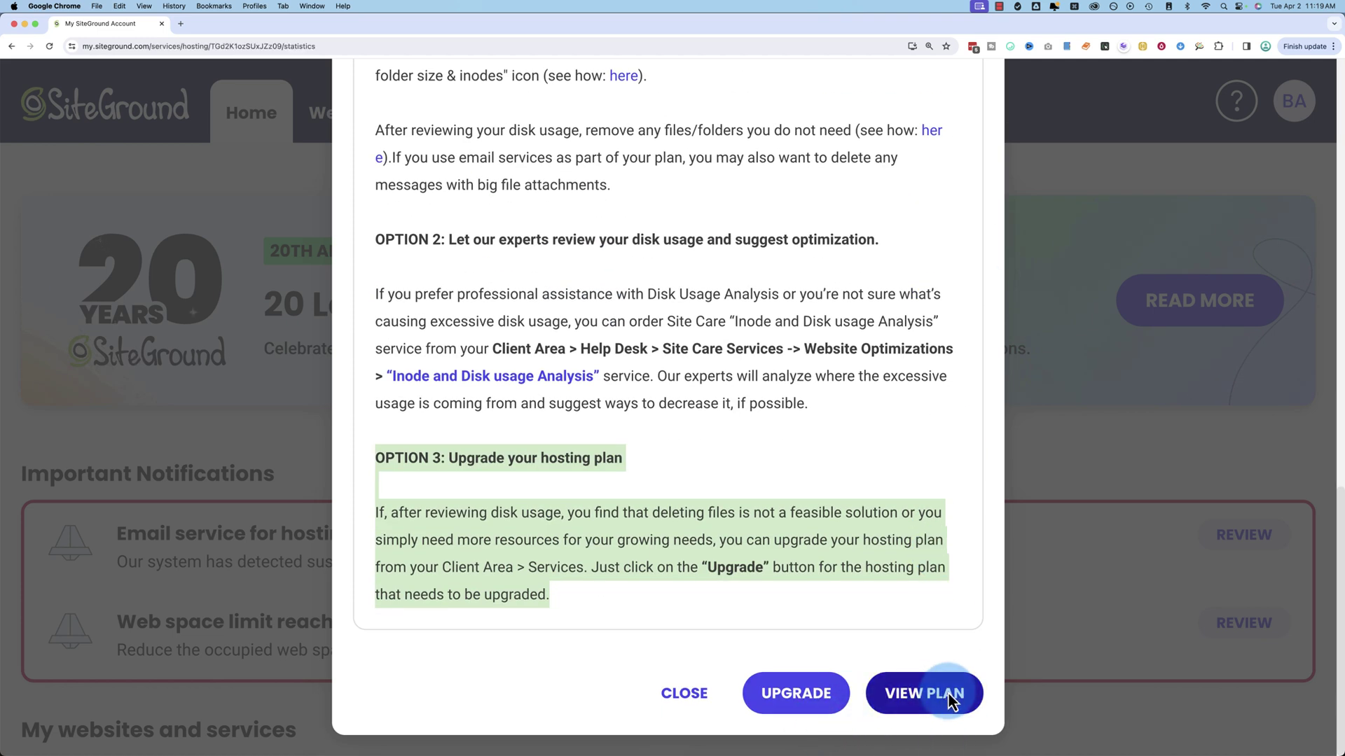
Open the hosting plan statistics and highlight the plan details and 14/Unlimited websites line.
click(825, 713)
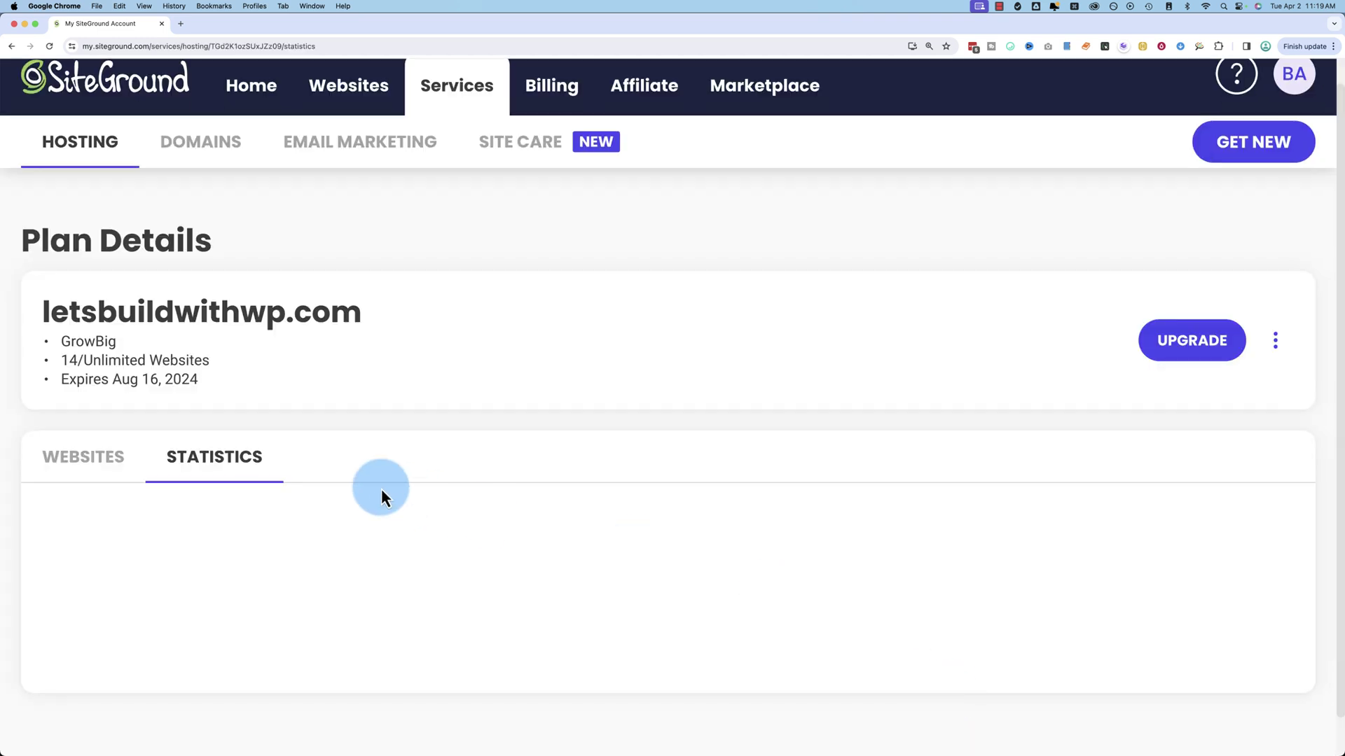
drag(30, 306, 446, 319)
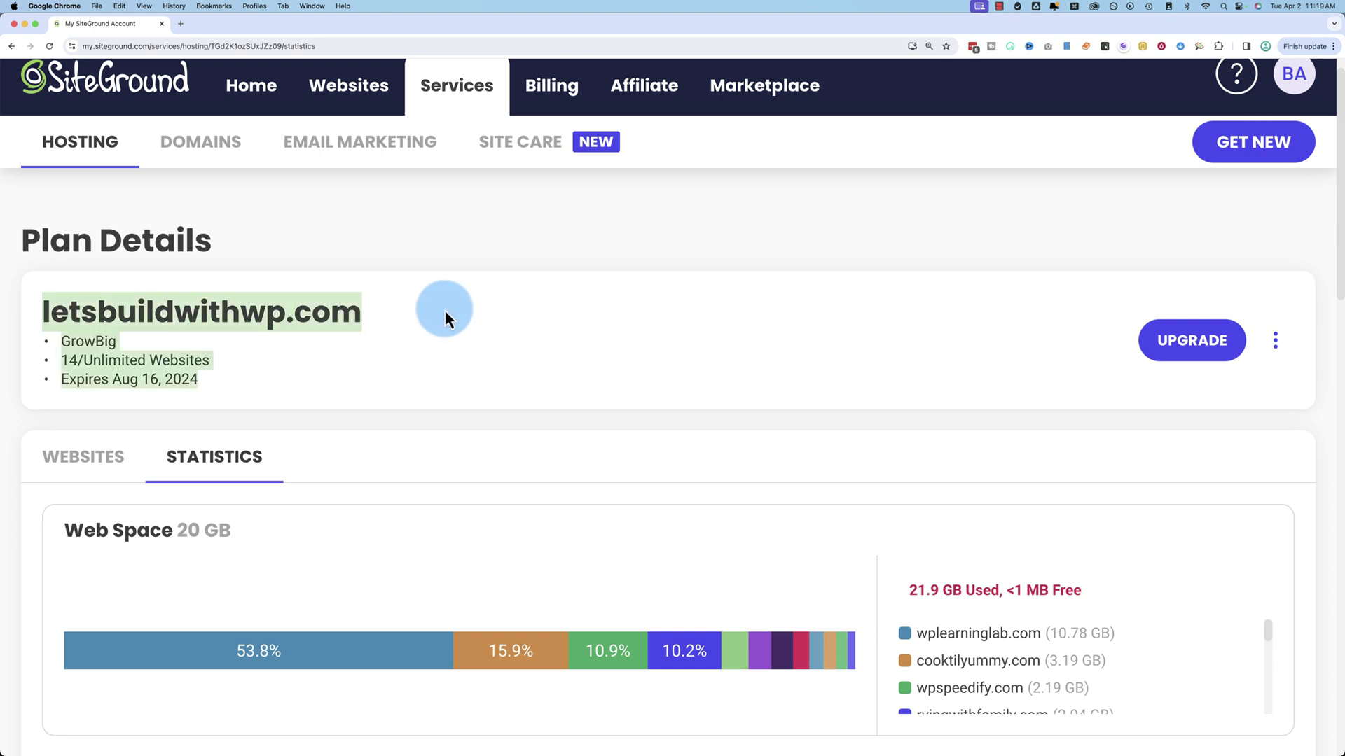
click(200, 356)
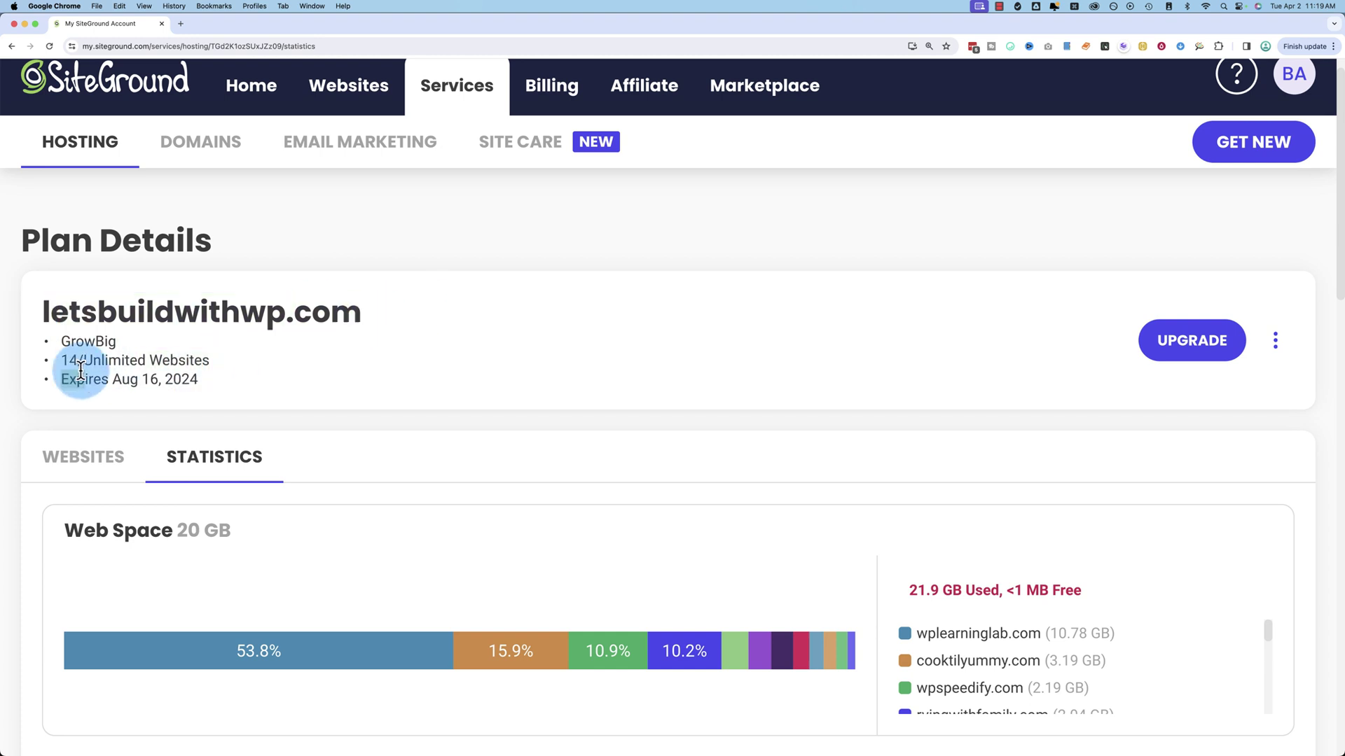
drag(81, 371, 60, 372)
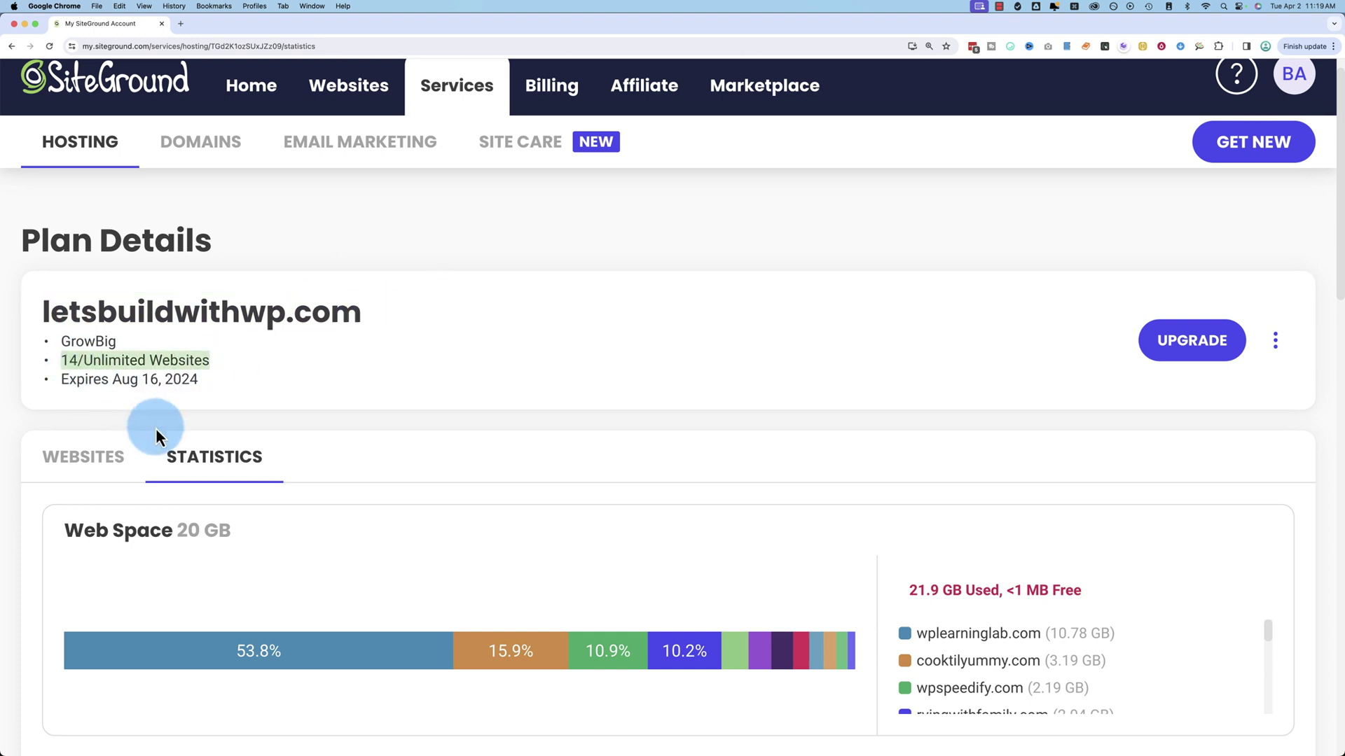
Mark wplearninglab.com's 10.78 GB and cooktilyummy.com's 3.19 GB web space, then reach Program Executions.
scroll(156, 345, down, 2)
key(super+minus)
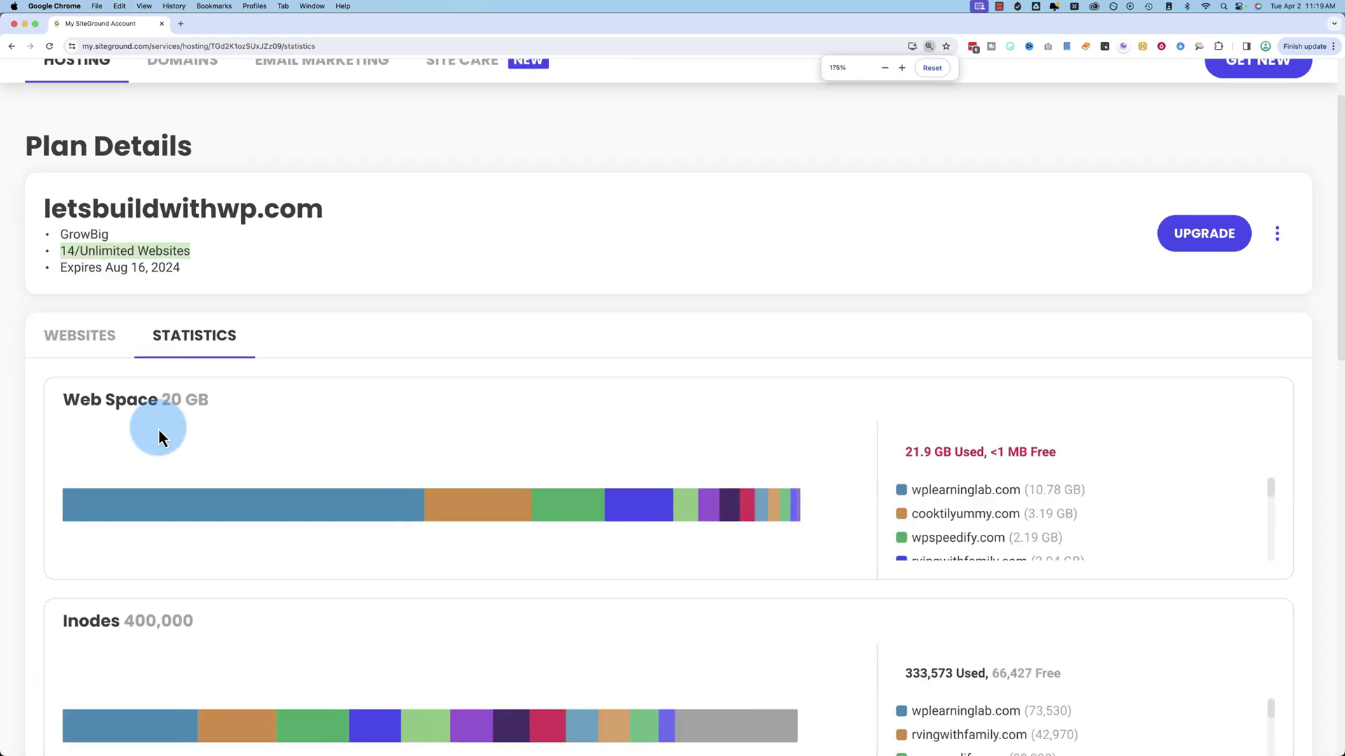
key(super+minus)
scroll(159, 429, down, 5)
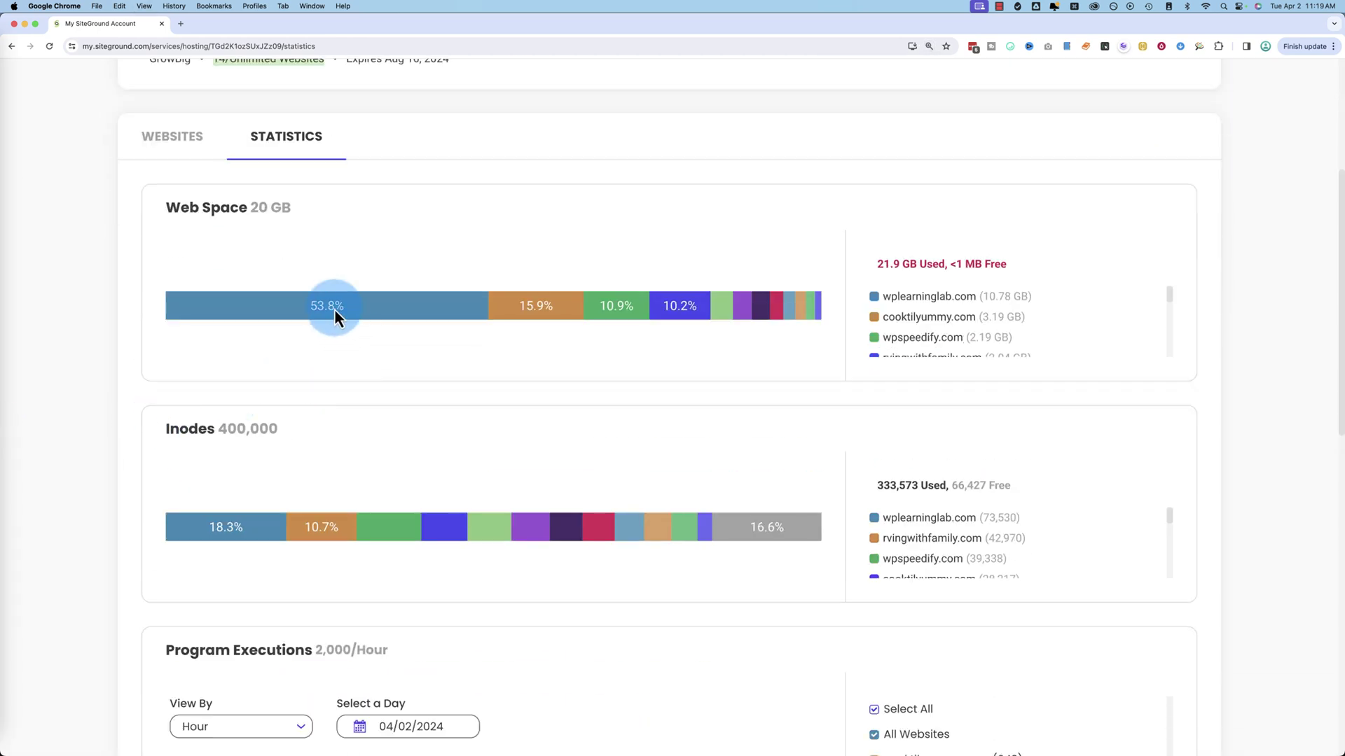
drag(1057, 298, 870, 304)
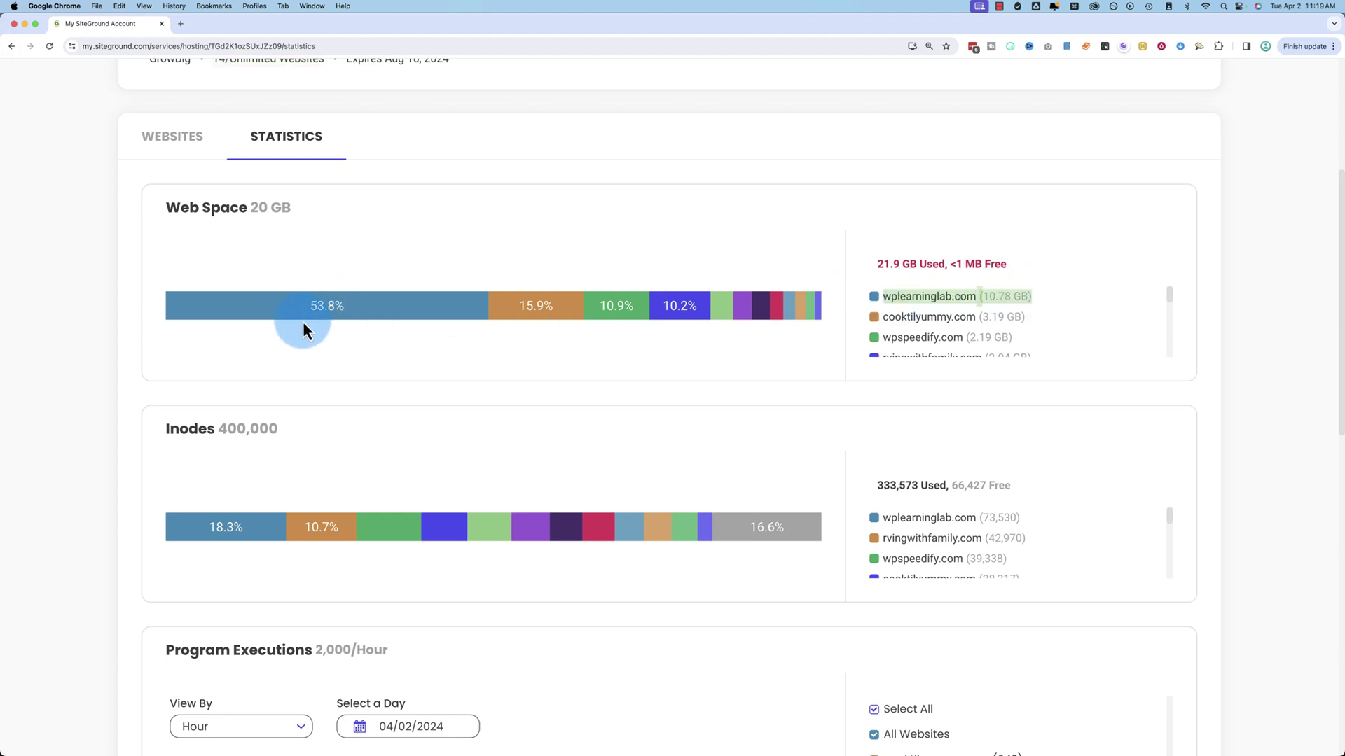
drag(1037, 327, 776, 321)
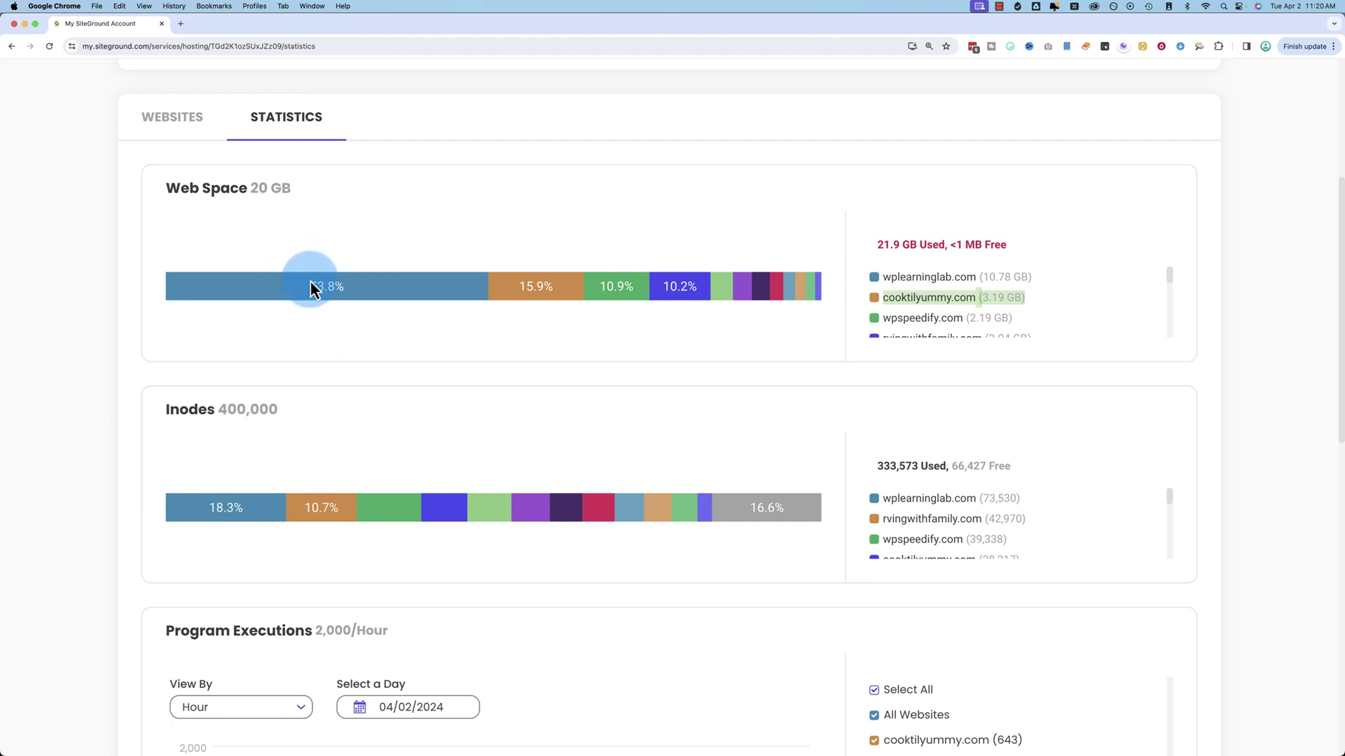
scroll(160, 524, down, 1)
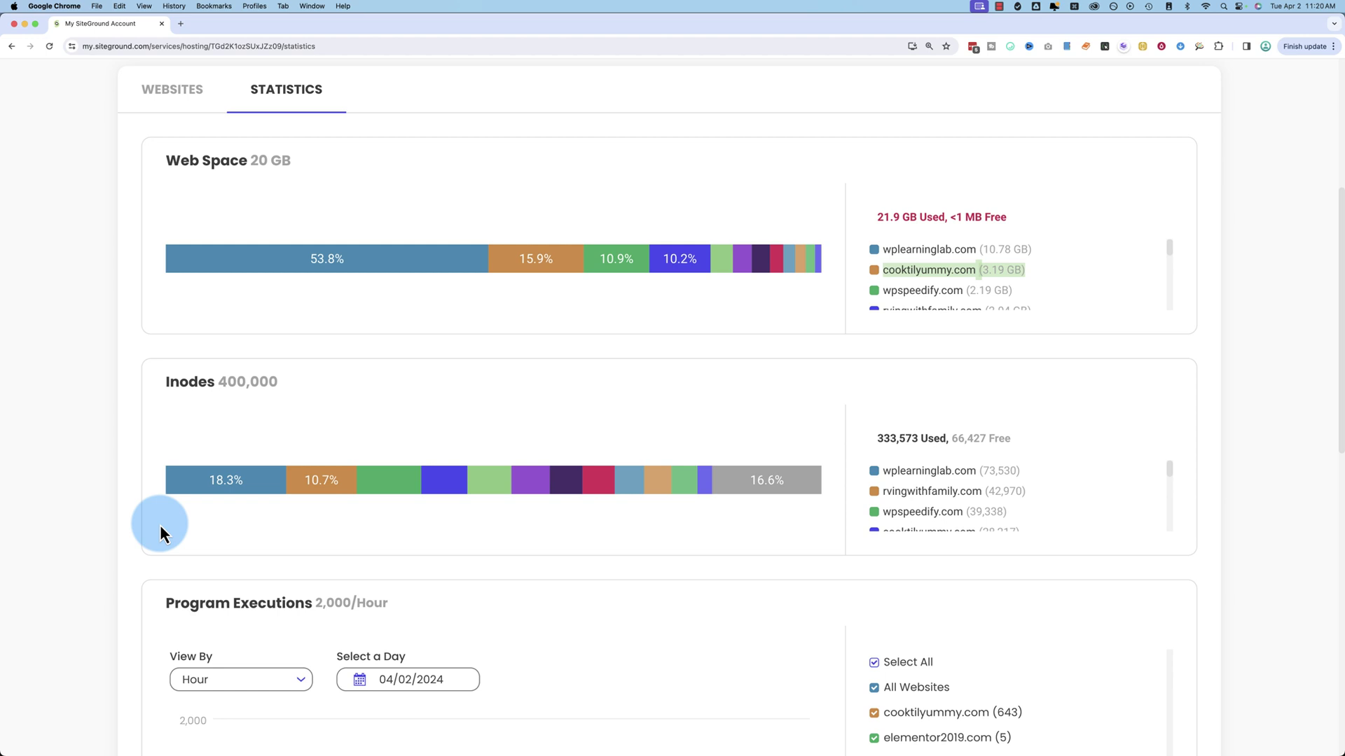
scroll(160, 524, down, 3)
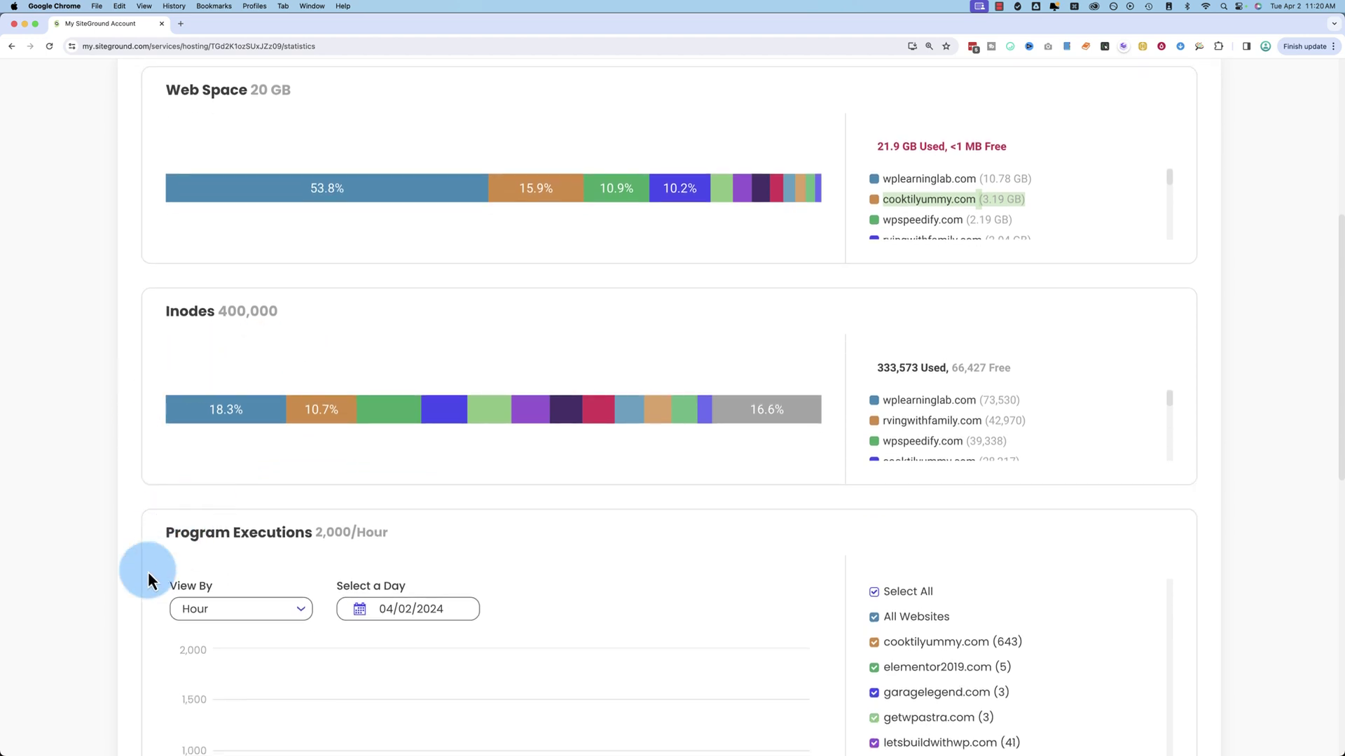
scroll(149, 574, down, 5)
scroll(146, 570, down, 4)
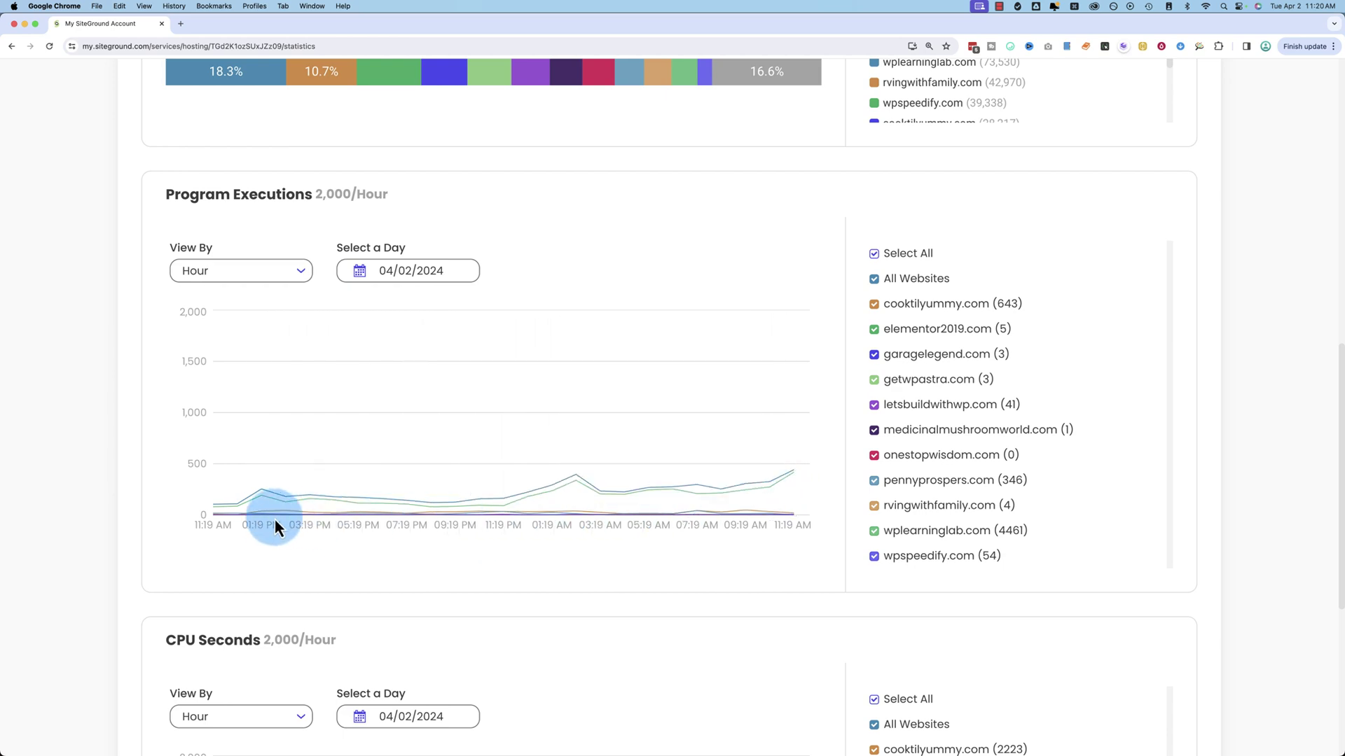
scroll(494, 548, down, 3)
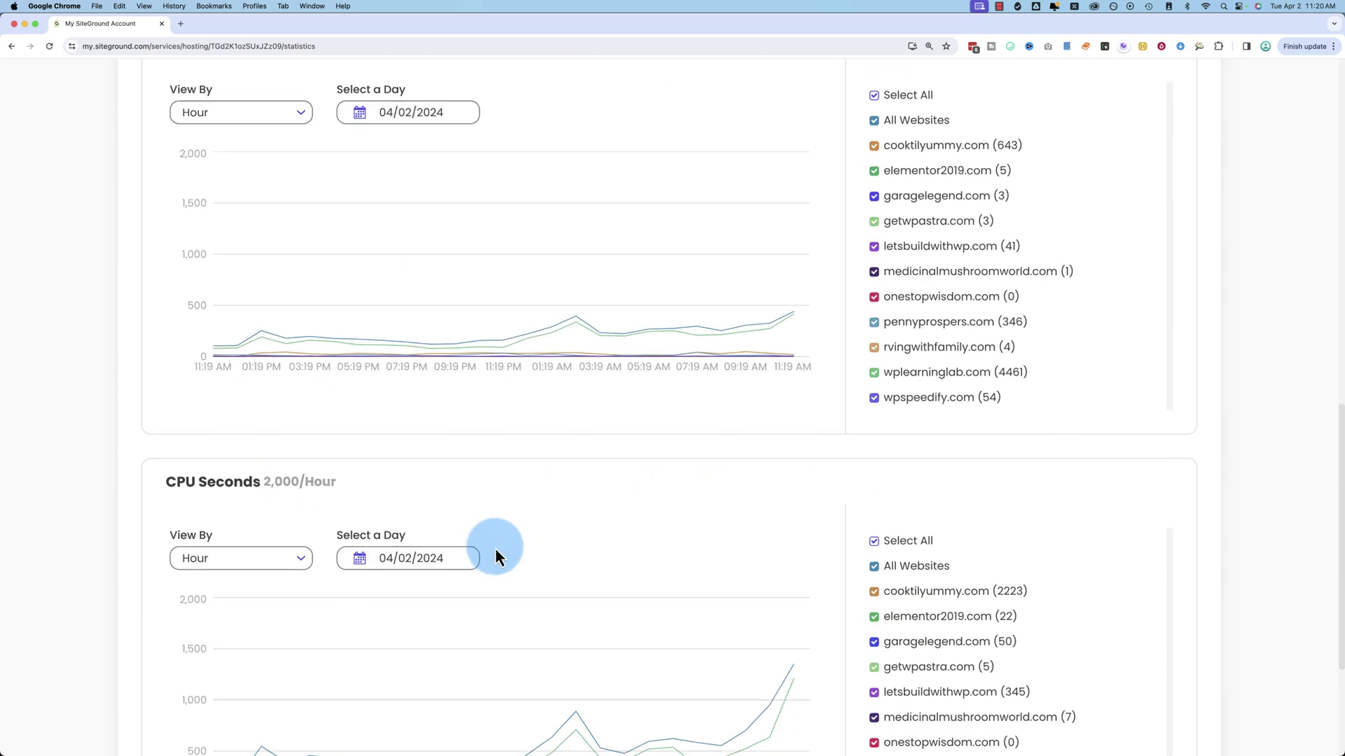
scroll(492, 547, down, 4)
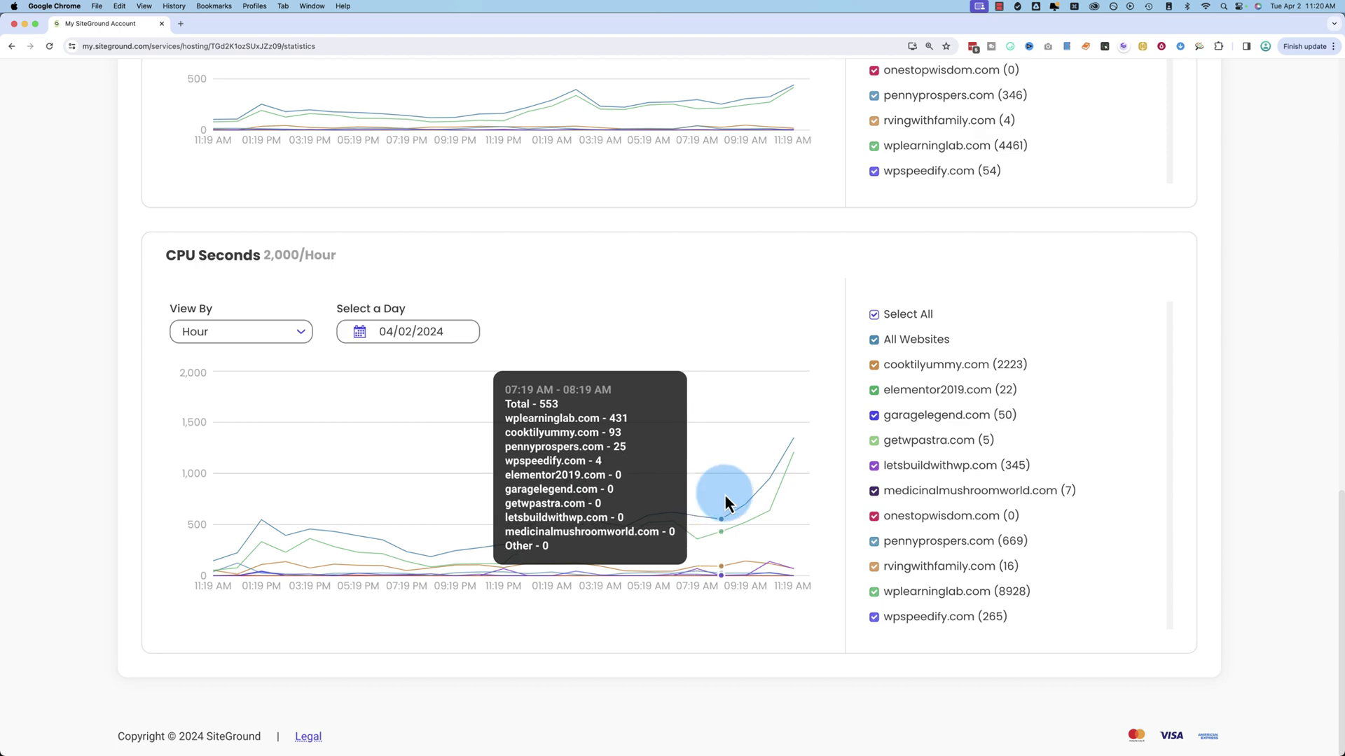
scroll(584, 609, up, 10)
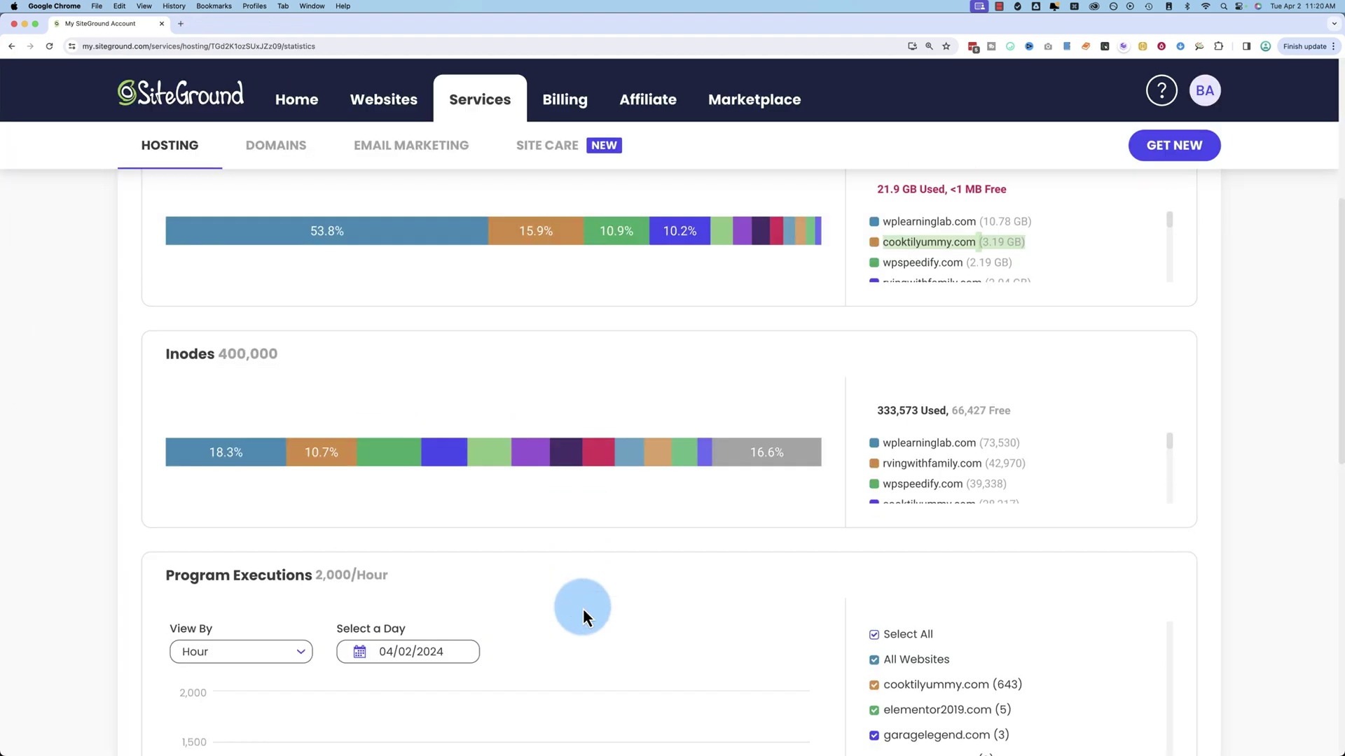
Mark wplearninglab.com in the Web Space breakdown and go to the Websites list.
scroll(580, 609, up, 3)
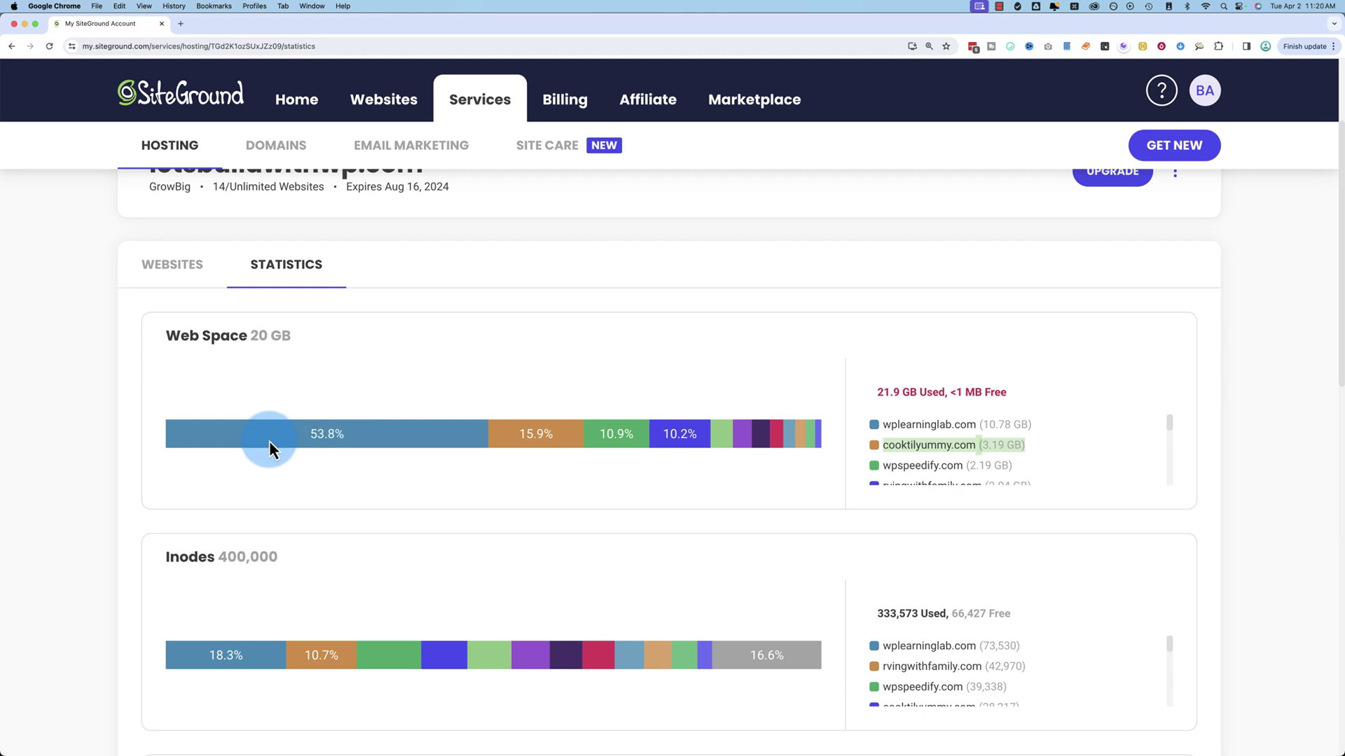
double_click(174, 335)
click(947, 425)
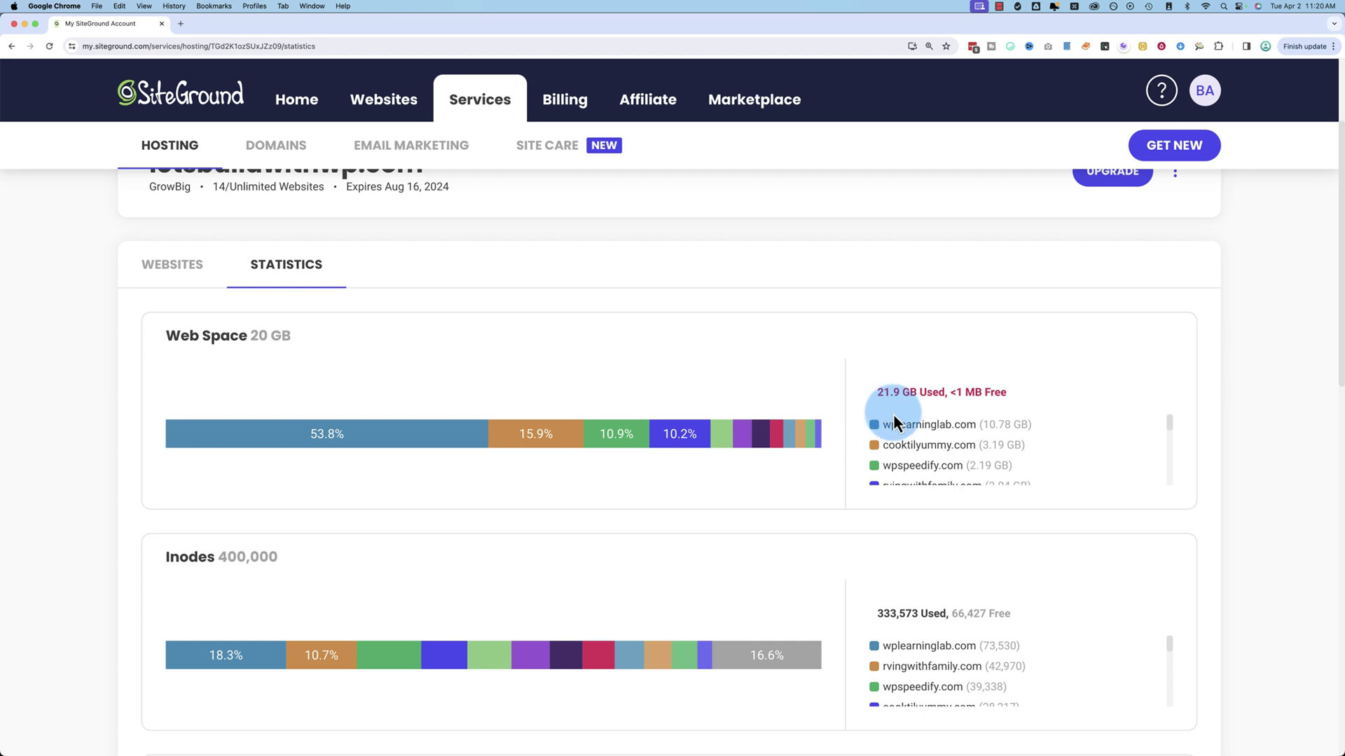
drag(976, 424, 884, 425)
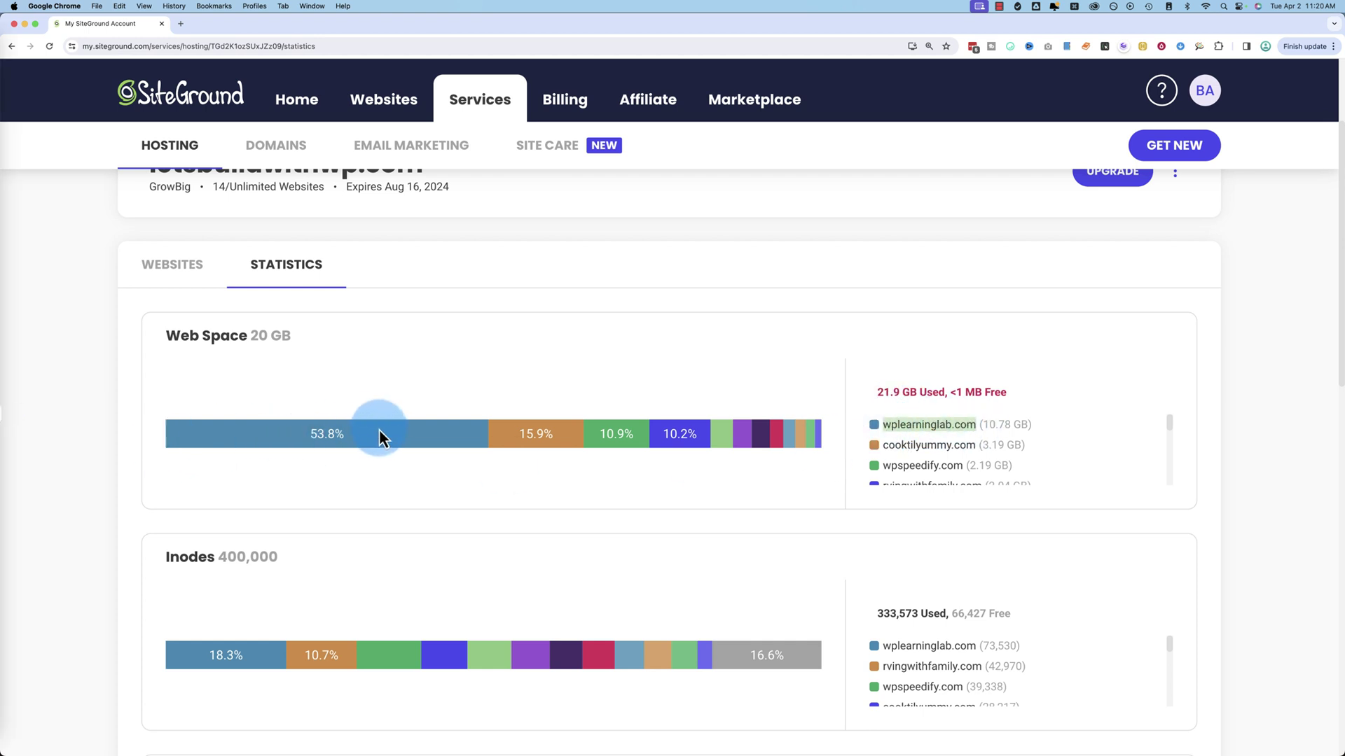
click(390, 104)
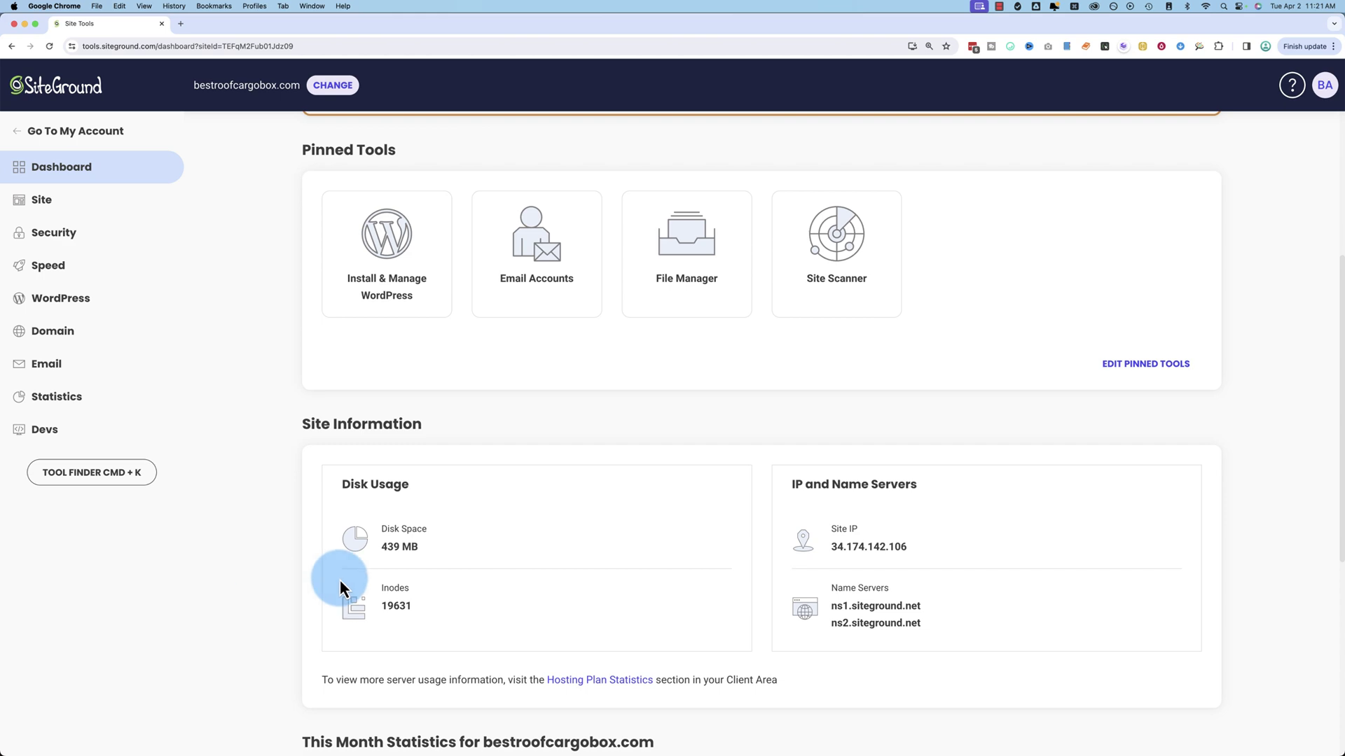
Mark bestroofcargobox.com's 439 MB disk space and bring up the site picker.
drag(434, 549, 383, 548)
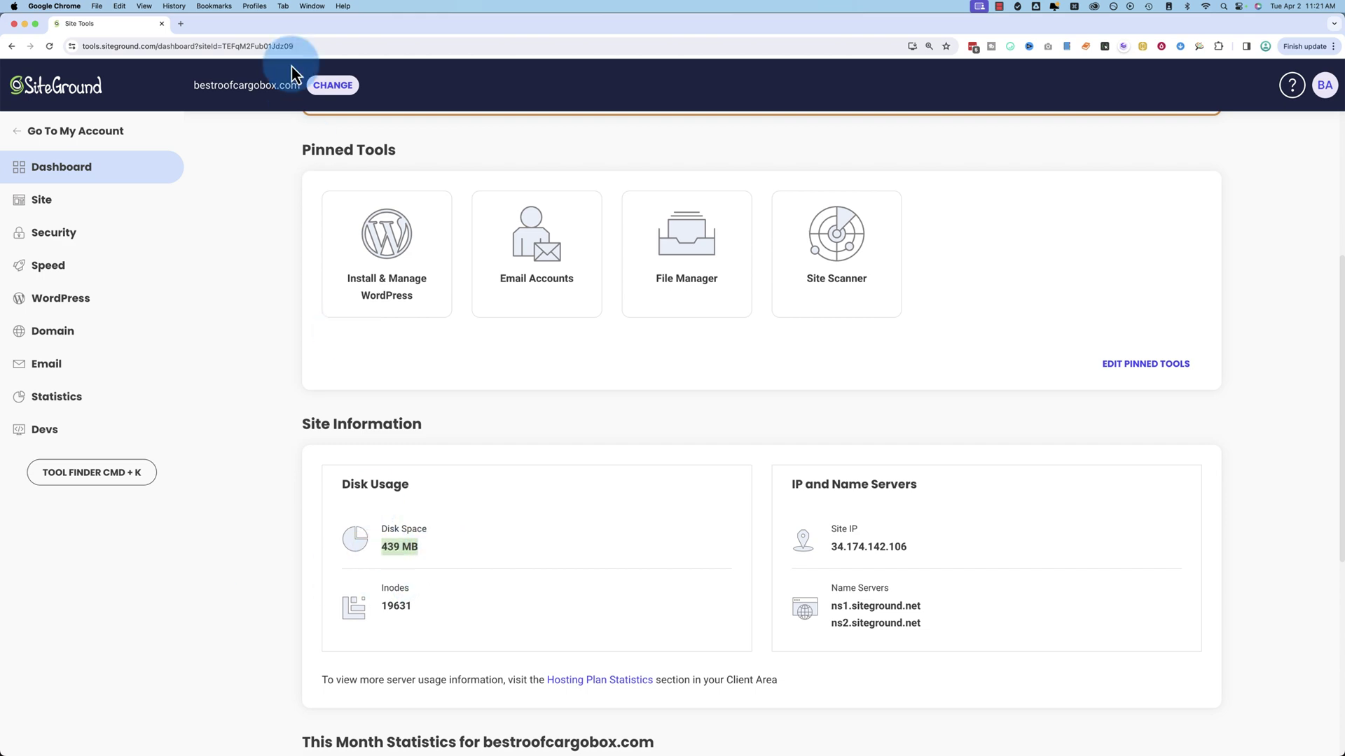
click(331, 86)
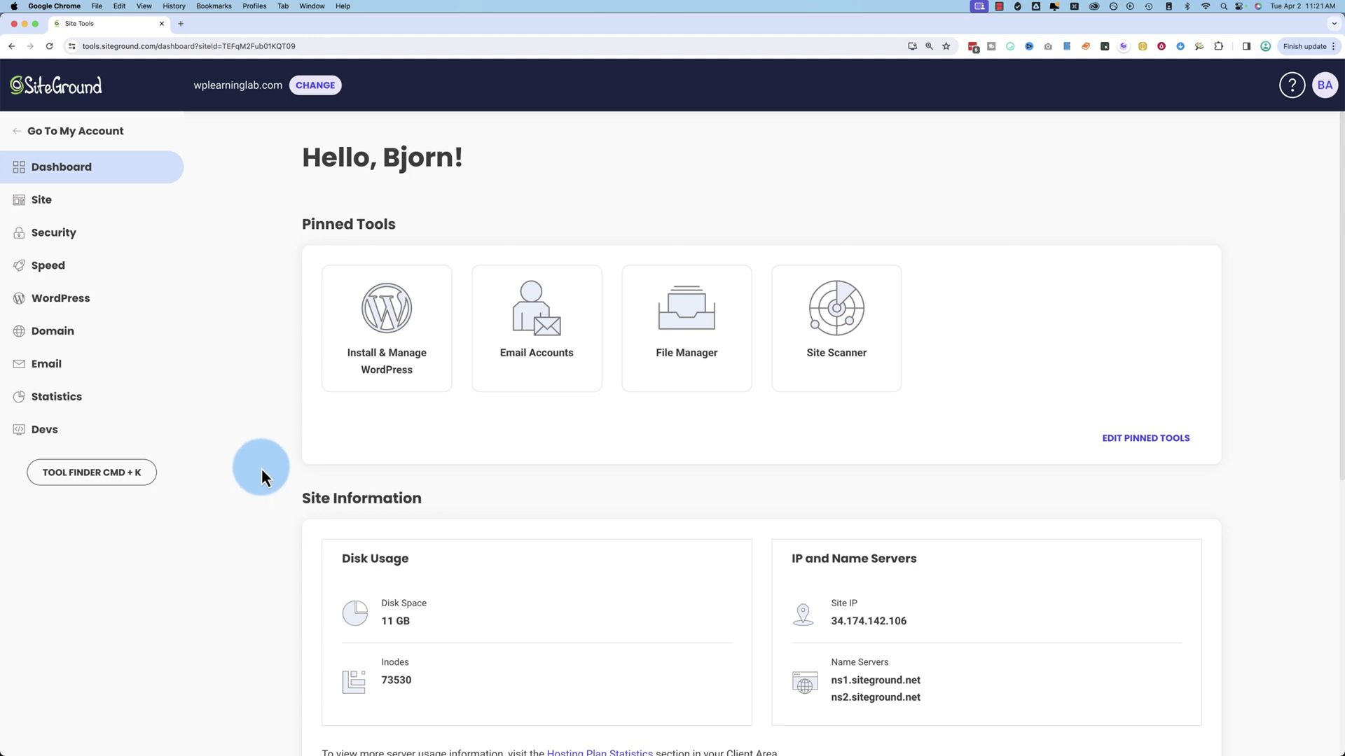
Highlight wplearninglab.com's 11 GB disk space and 73530 inodes in Site Information.
scroll(400, 536, down, 2)
drag(435, 532, 339, 544)
drag(492, 551, 405, 530)
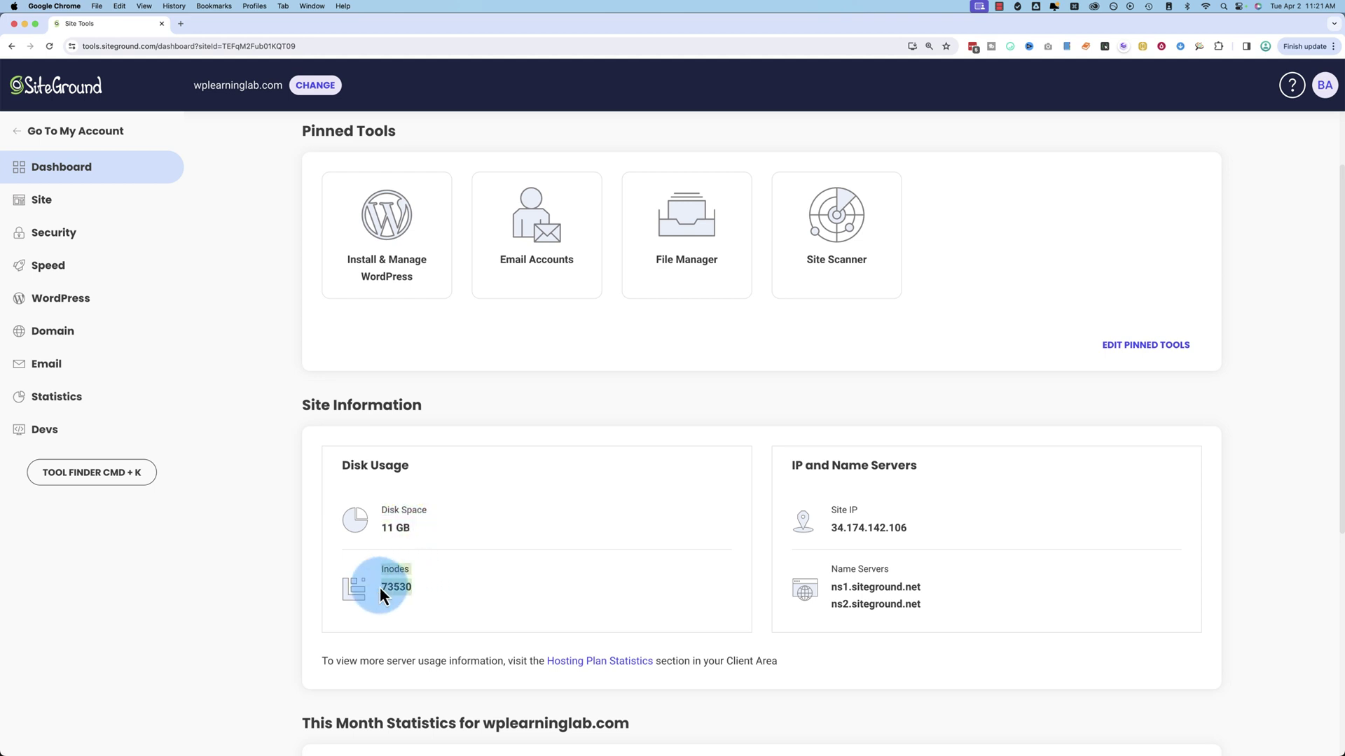
drag(380, 590, 425, 591)
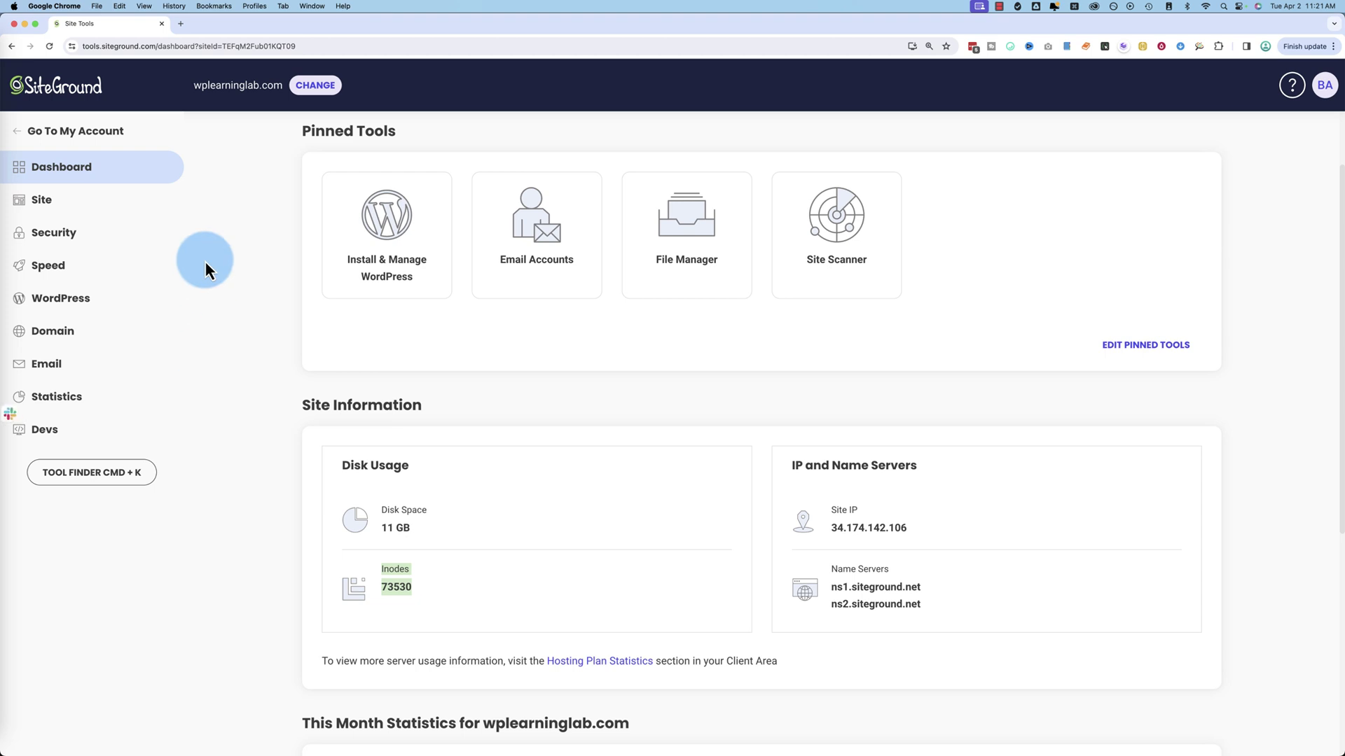
Open wplearninglab.com's Access Log, Error Log and Traffic statistics.
click(60, 401)
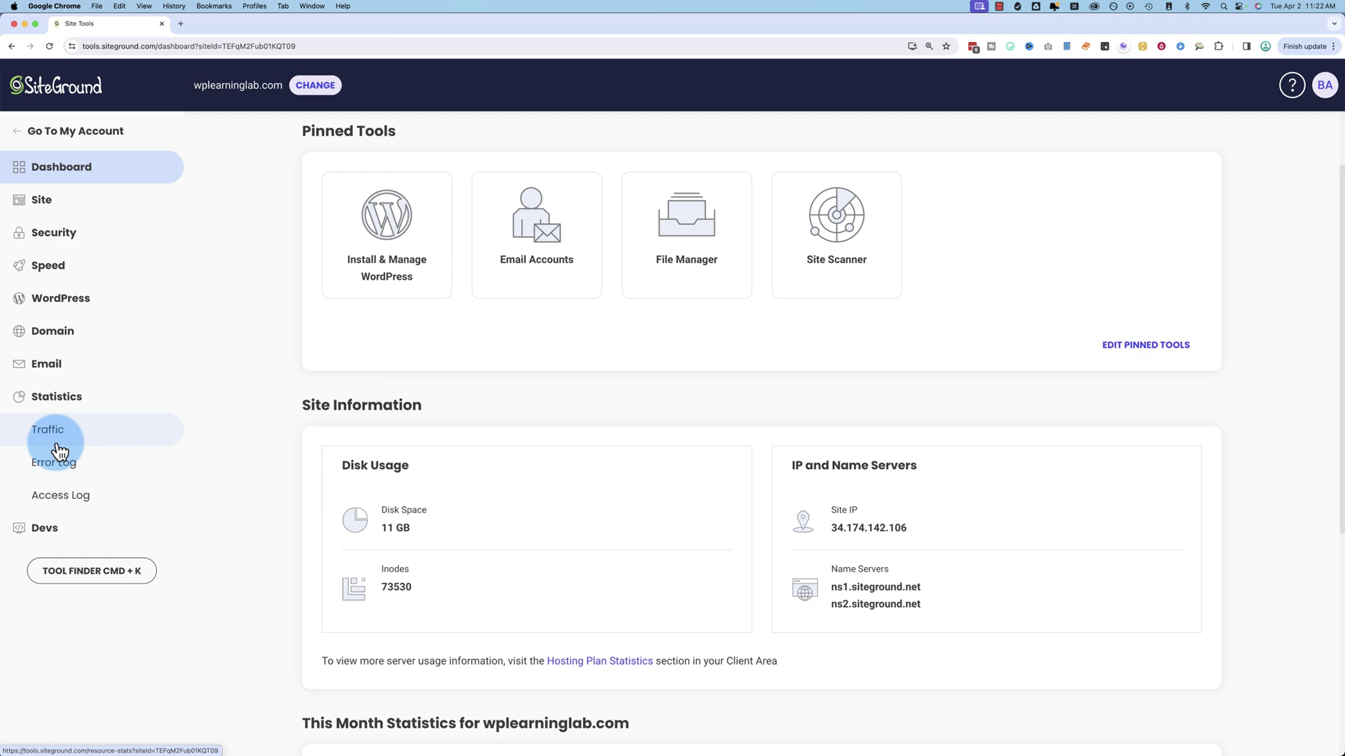
click(56, 494)
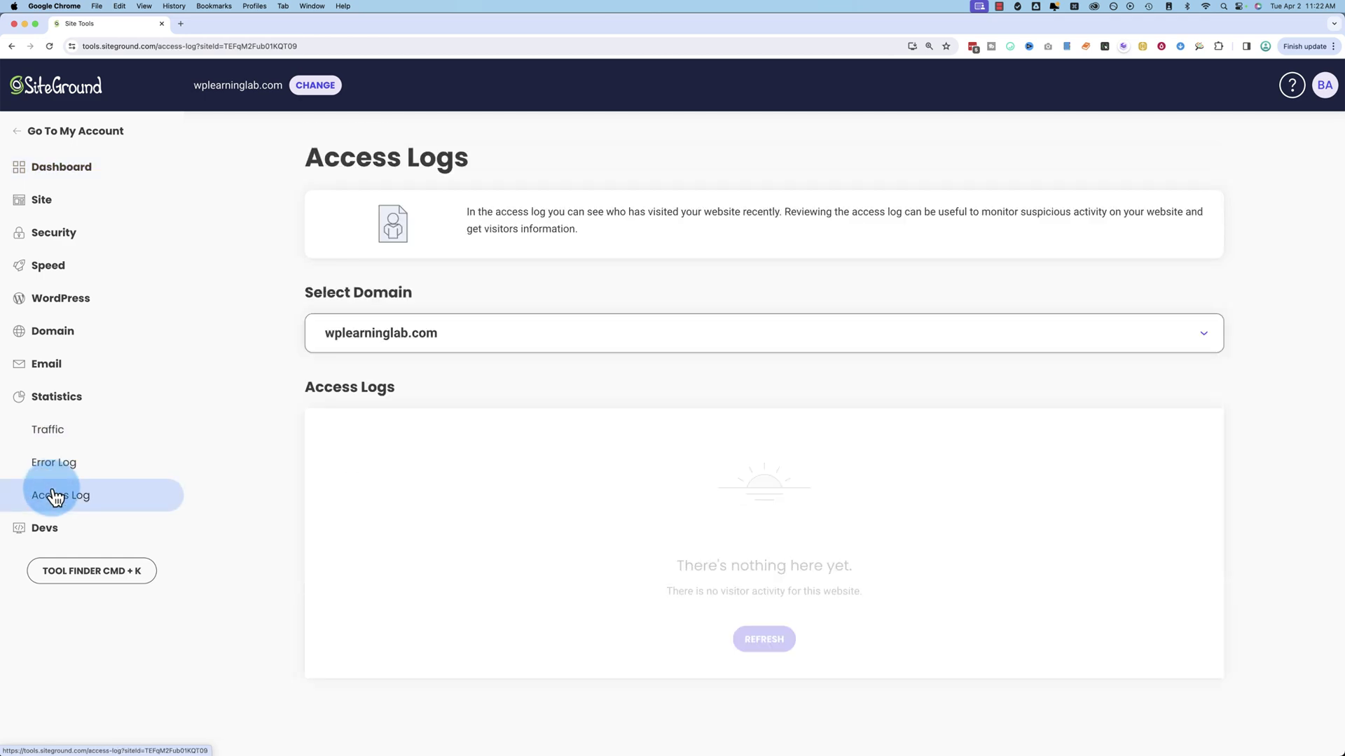
click(54, 468)
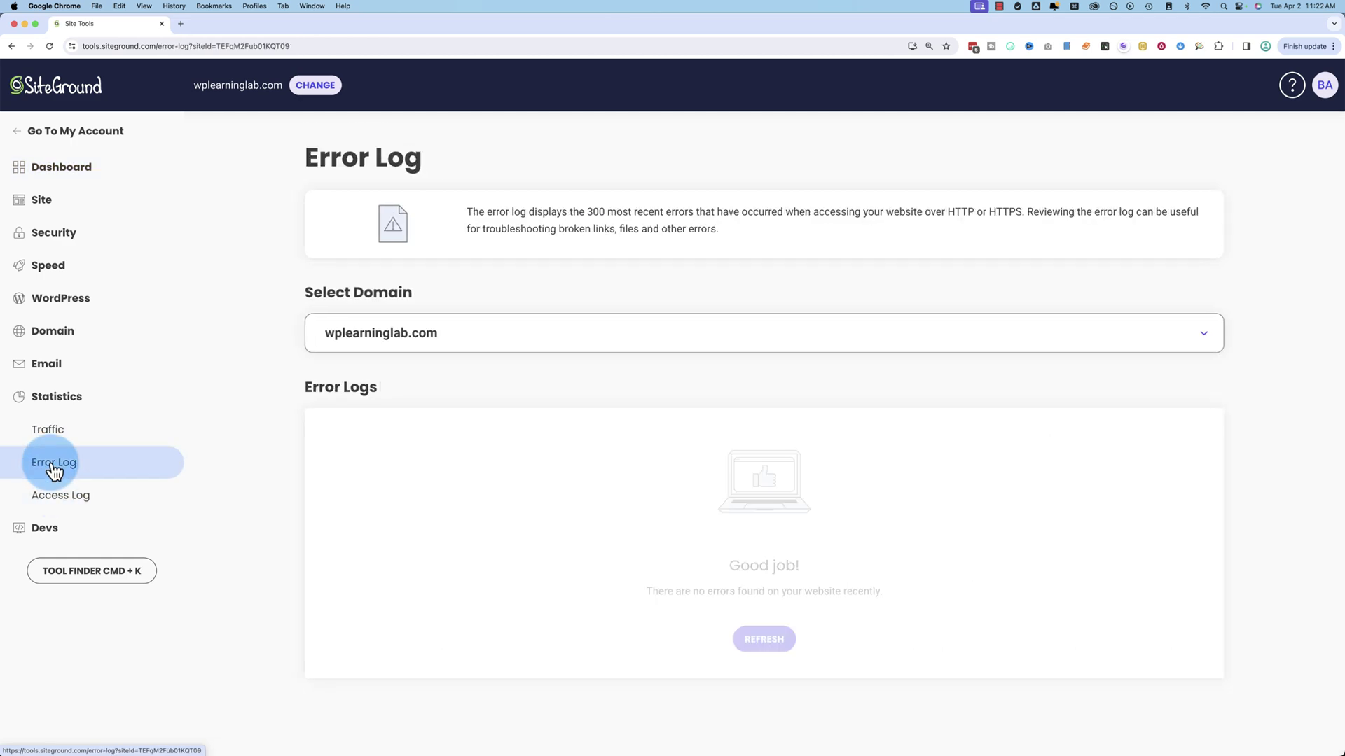
click(52, 439)
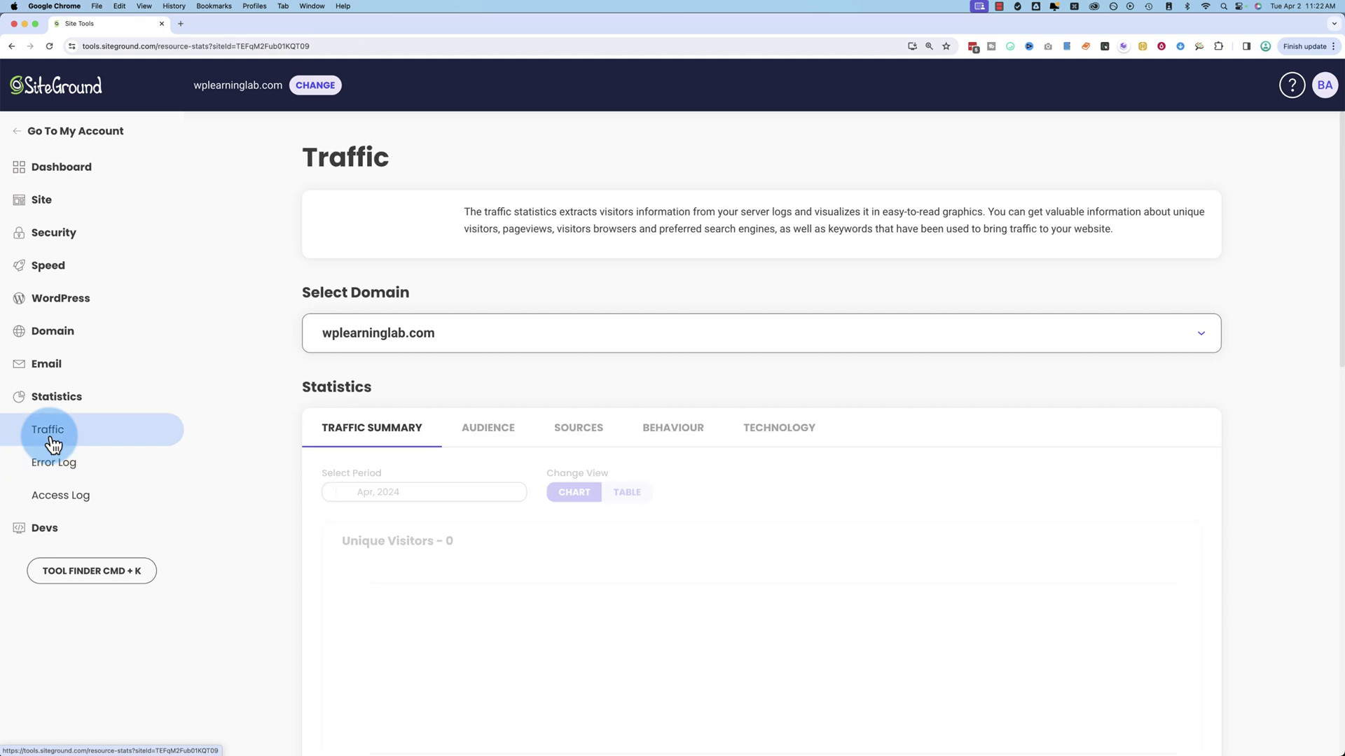
View the Sources, Behaviour and Technology traffic tabs.
click(603, 439)
click(669, 434)
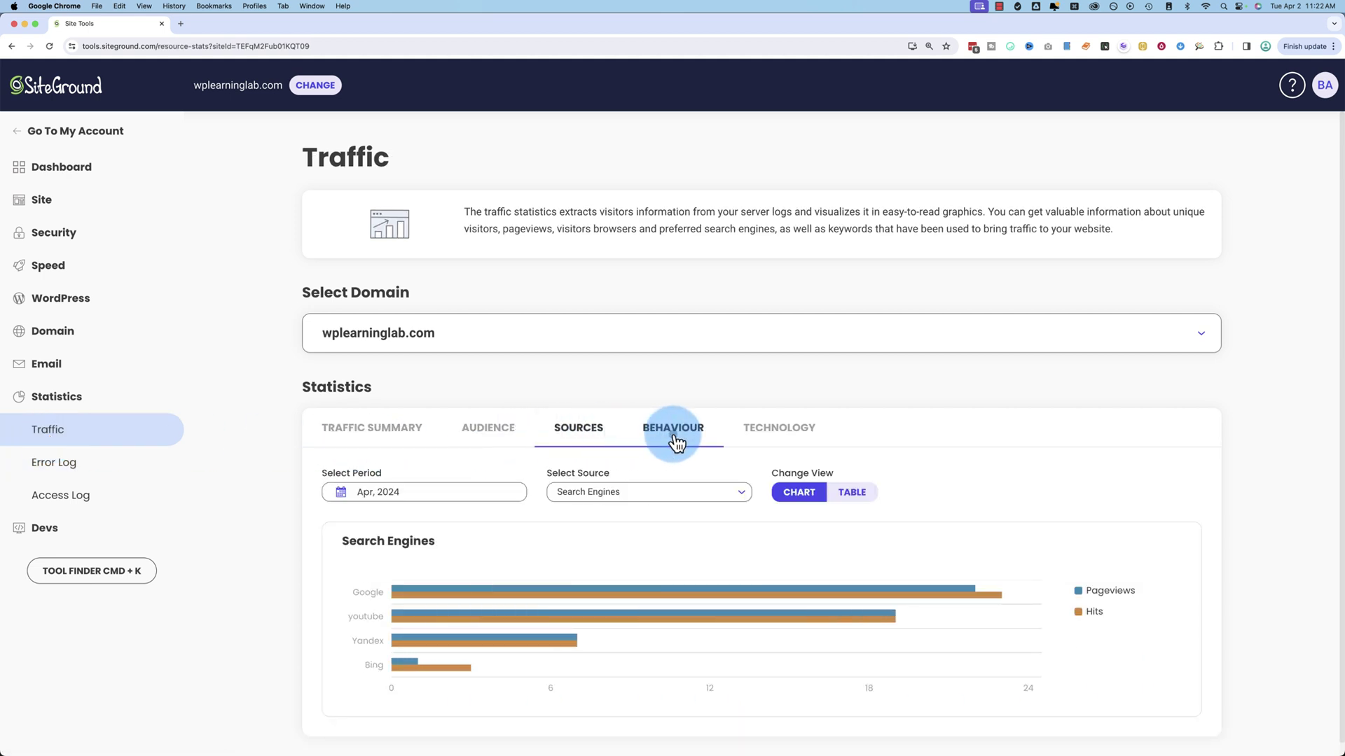
click(768, 441)
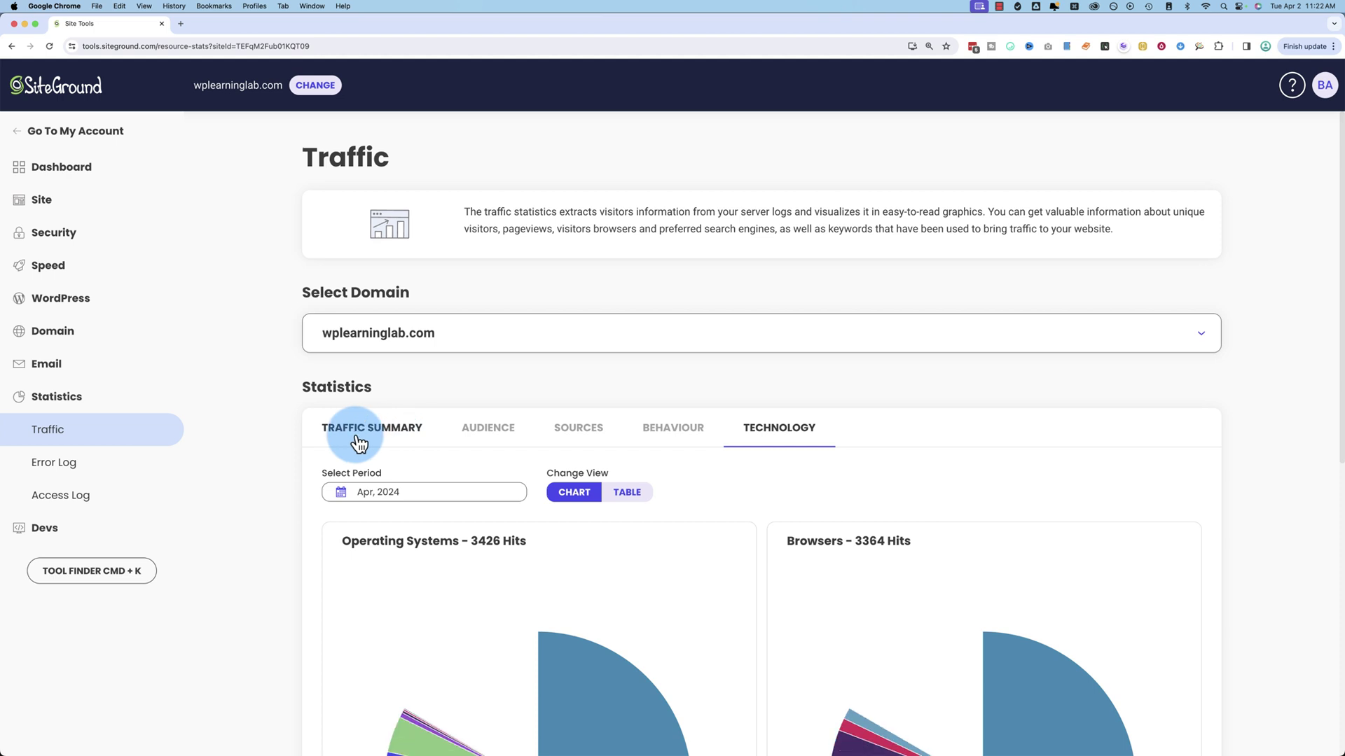
click(41, 203)
Open the File Manager and browse into the public_html folder.
click(62, 239)
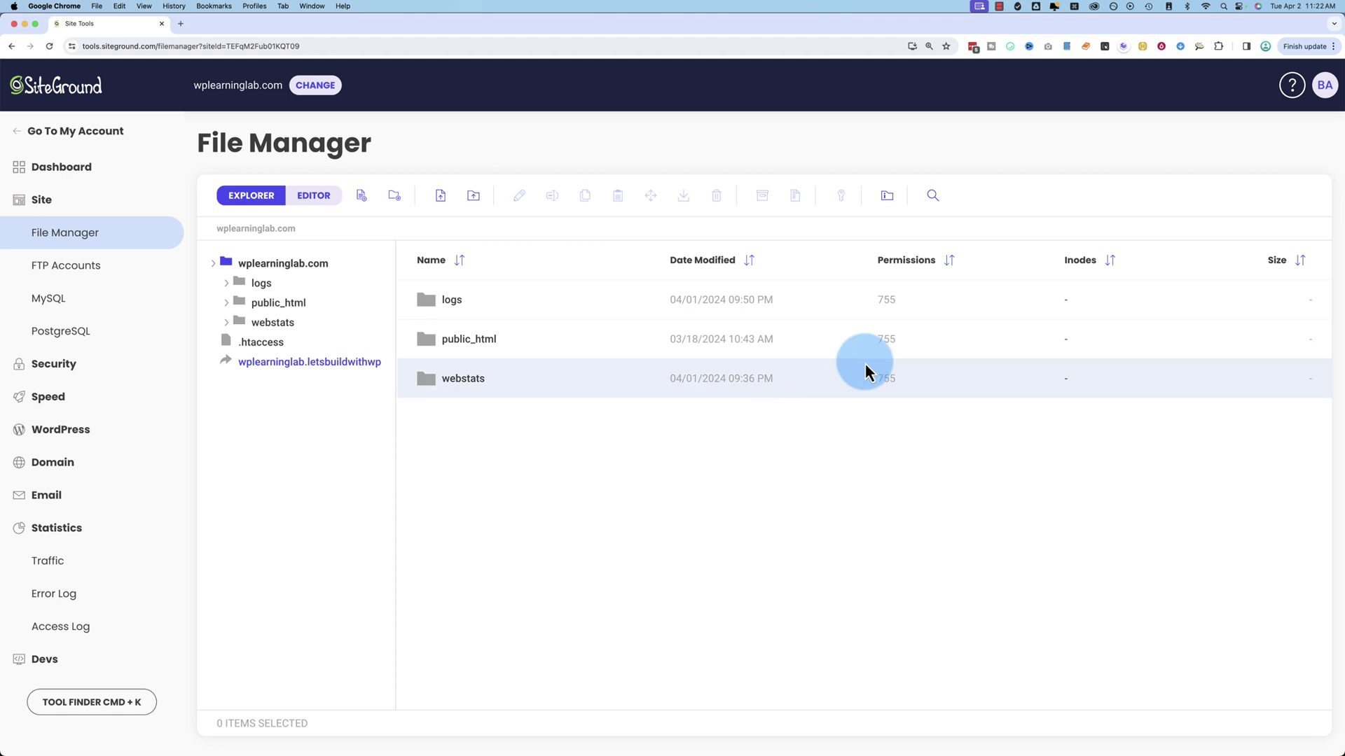
double_click(469, 344)
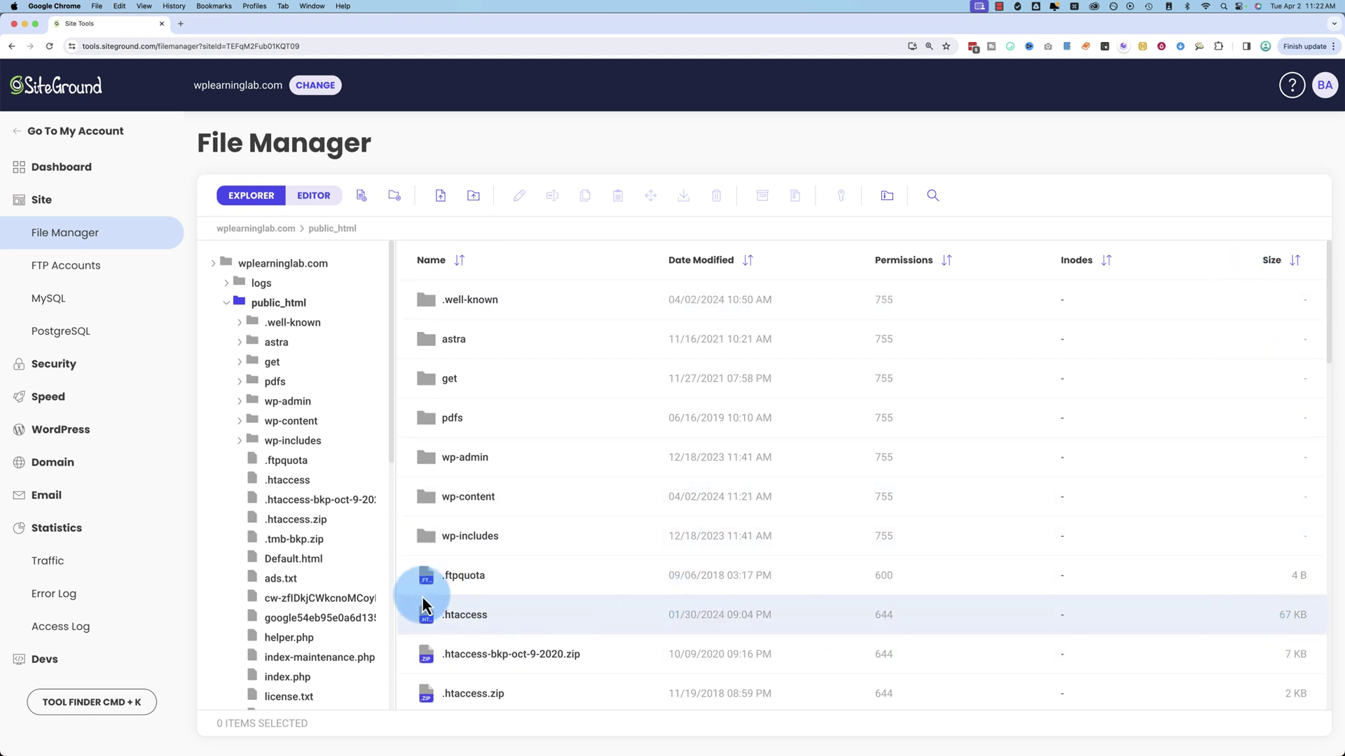
scroll(498, 533, down, 2)
scroll(510, 603, down, 10)
scroll(510, 604, down, 10)
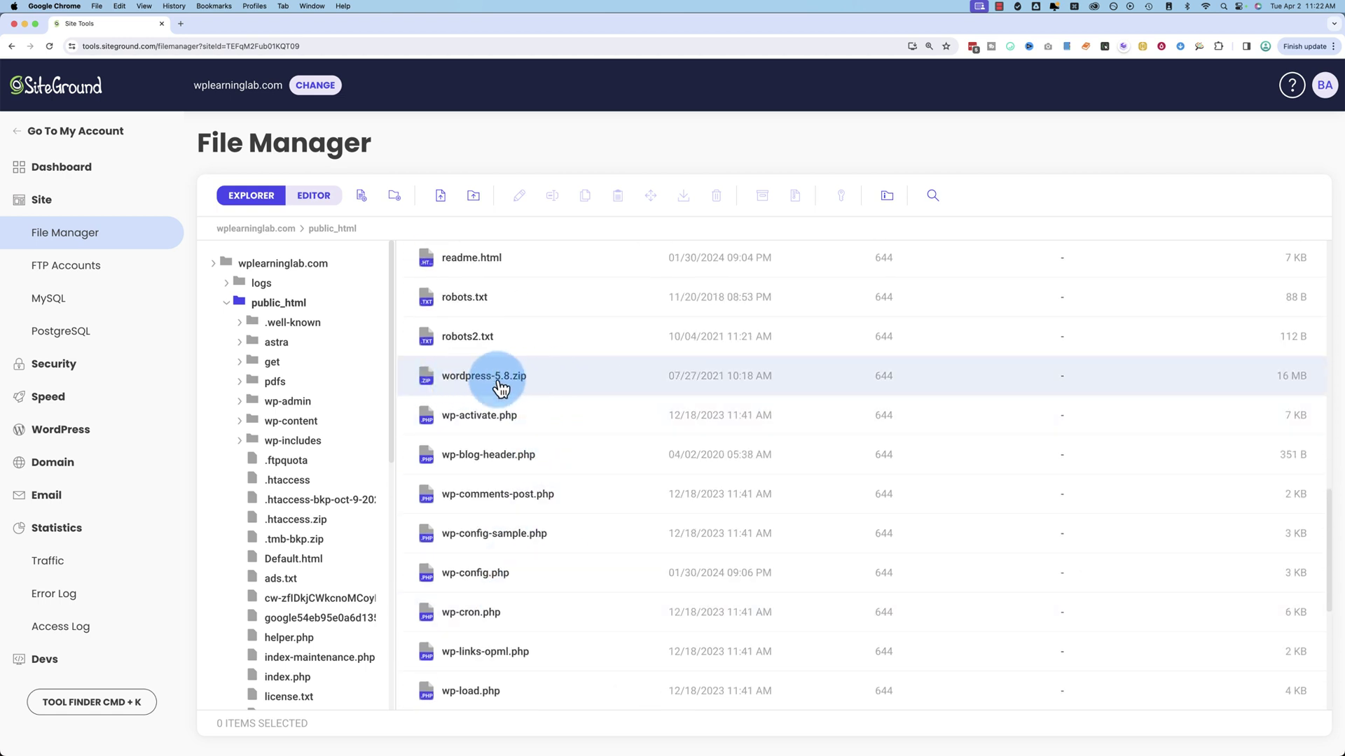
Delete the wordpress-5.8.zip archive and scroll the listing back to the top.
click(586, 383)
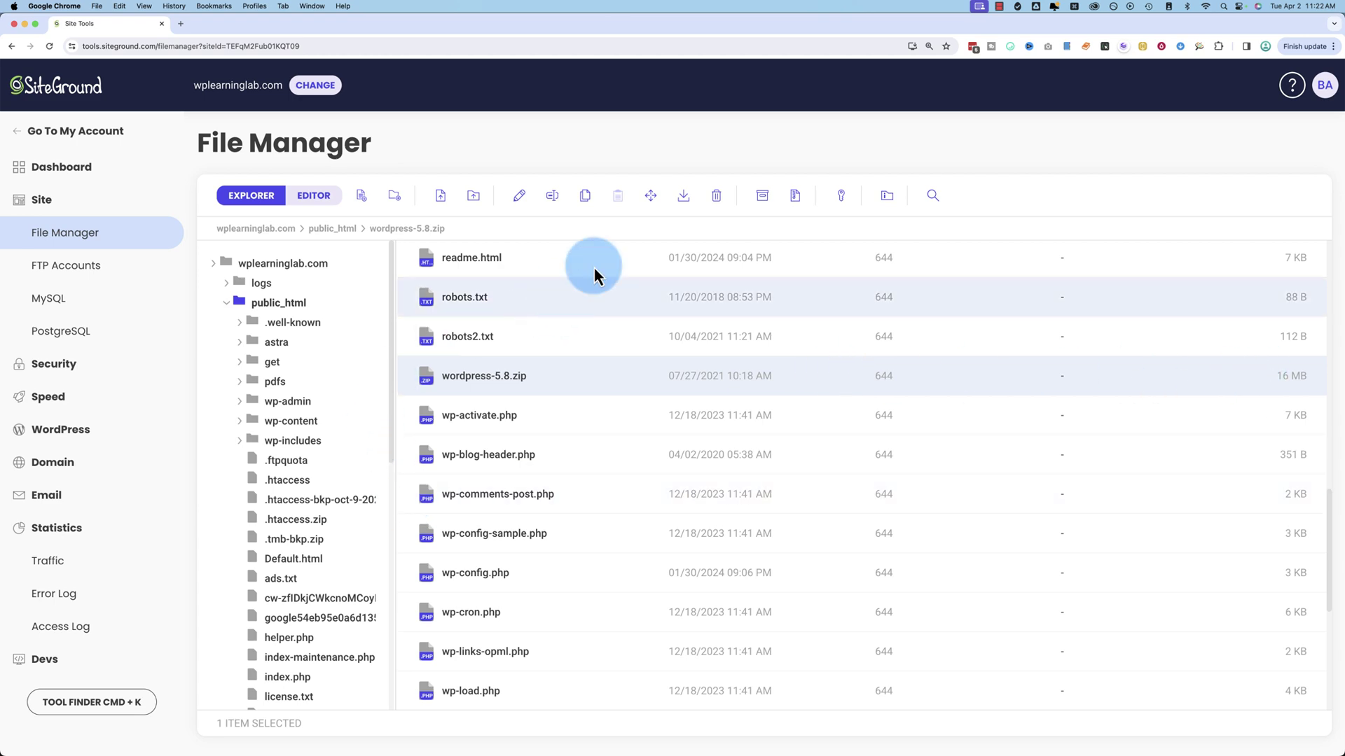
click(720, 201)
click(729, 518)
scroll(569, 549, down, 6)
scroll(569, 549, down, 3)
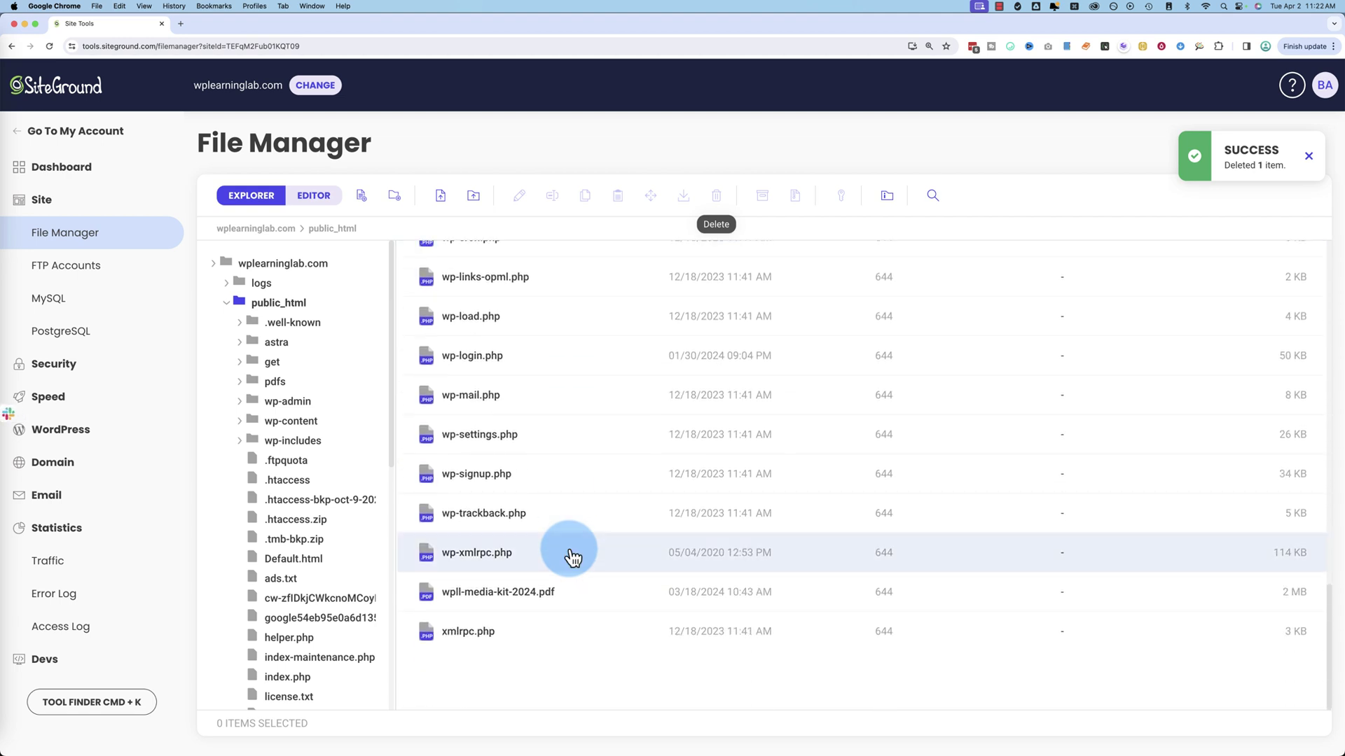
scroll(551, 640, up, 20)
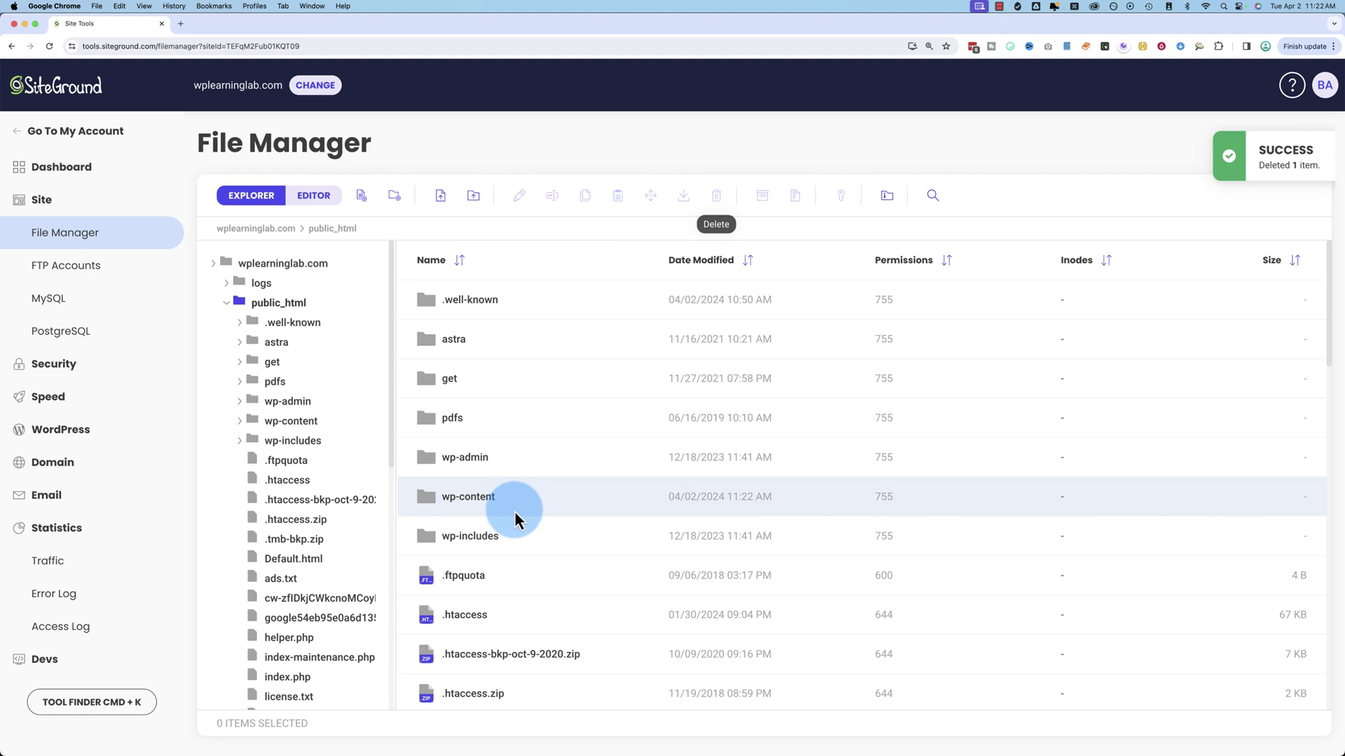
Inspect wp-content's WPvivid_Uploads and Isolate folders, then return to wp-content.
double_click(465, 504)
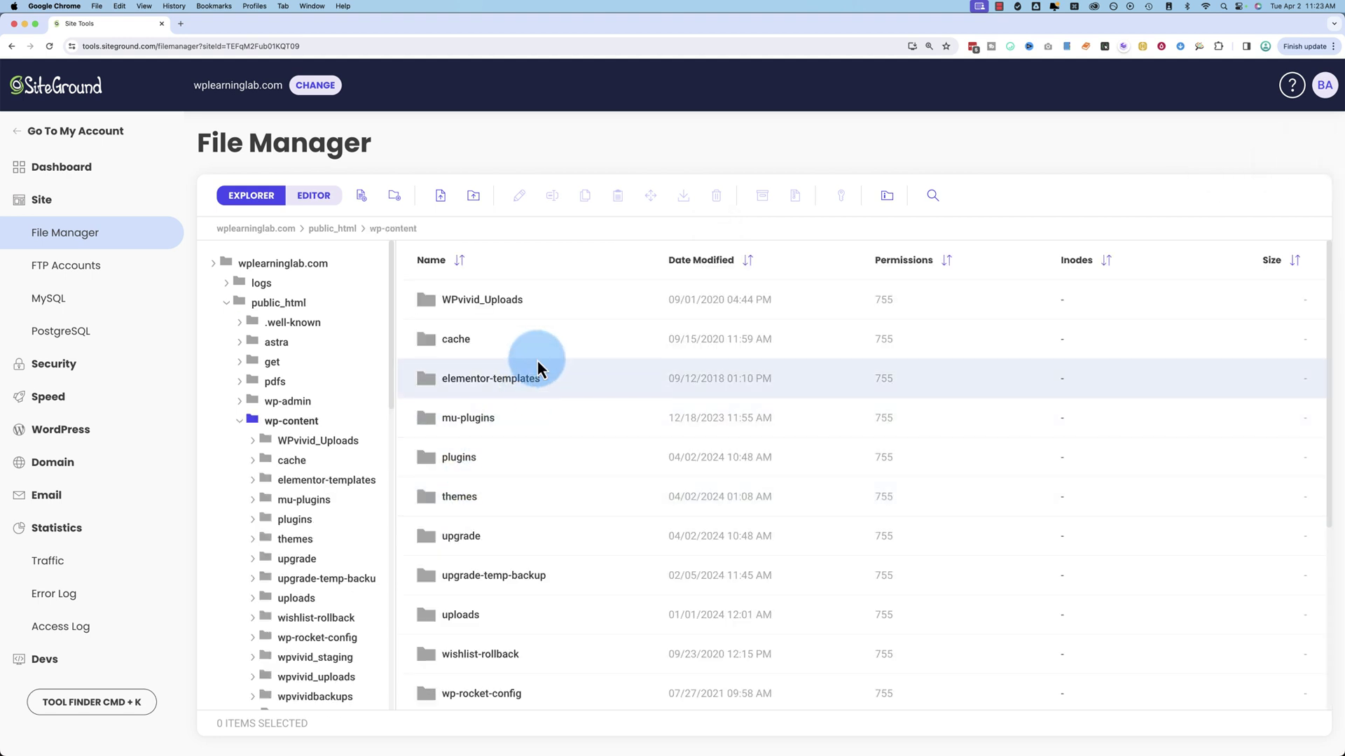
double_click(511, 299)
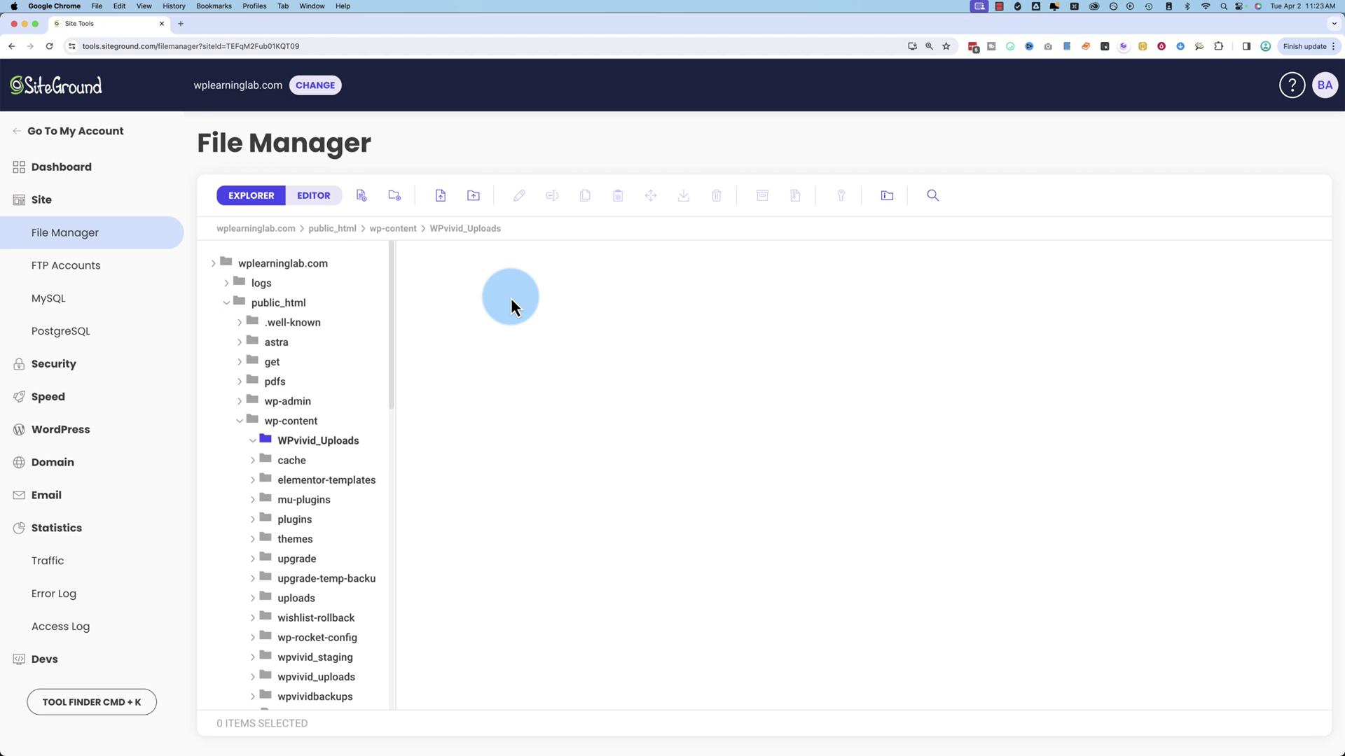
double_click(455, 302)
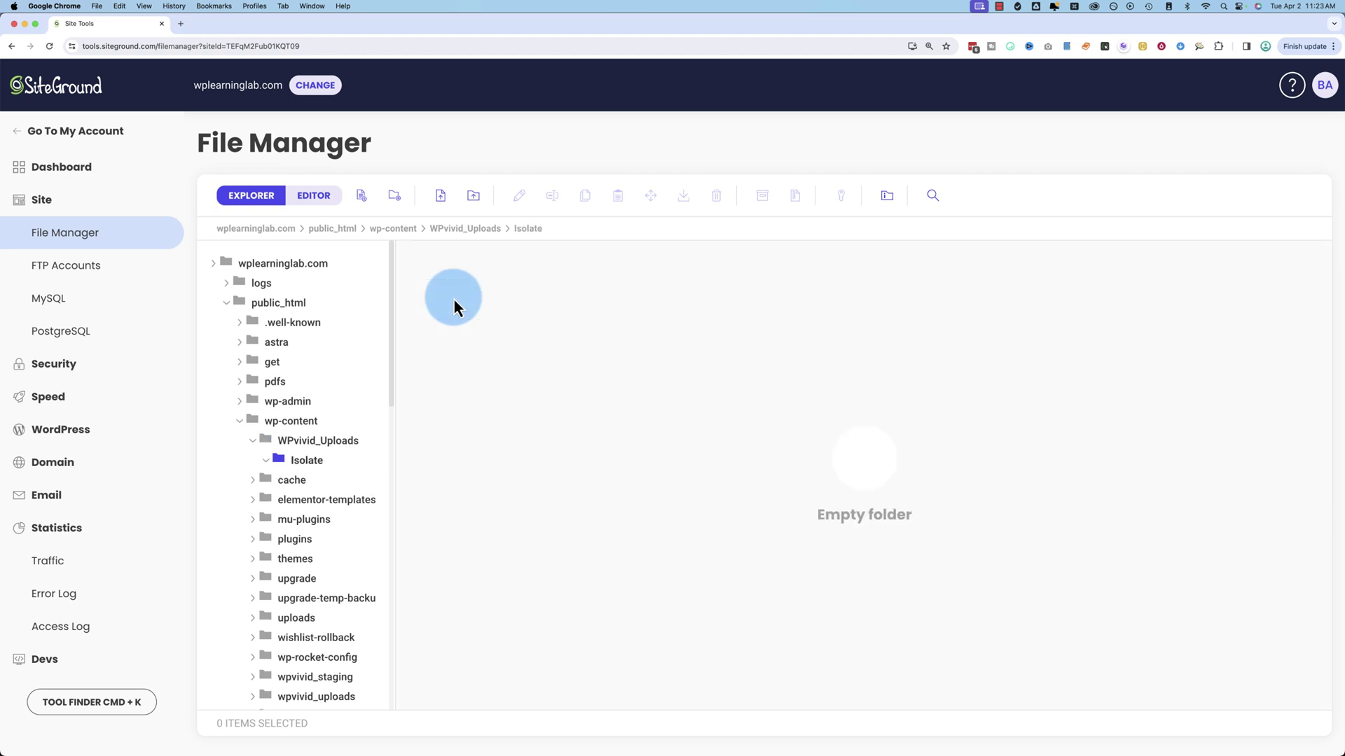
click(393, 230)
scroll(591, 430, down, 3)
scroll(587, 423, down, 5)
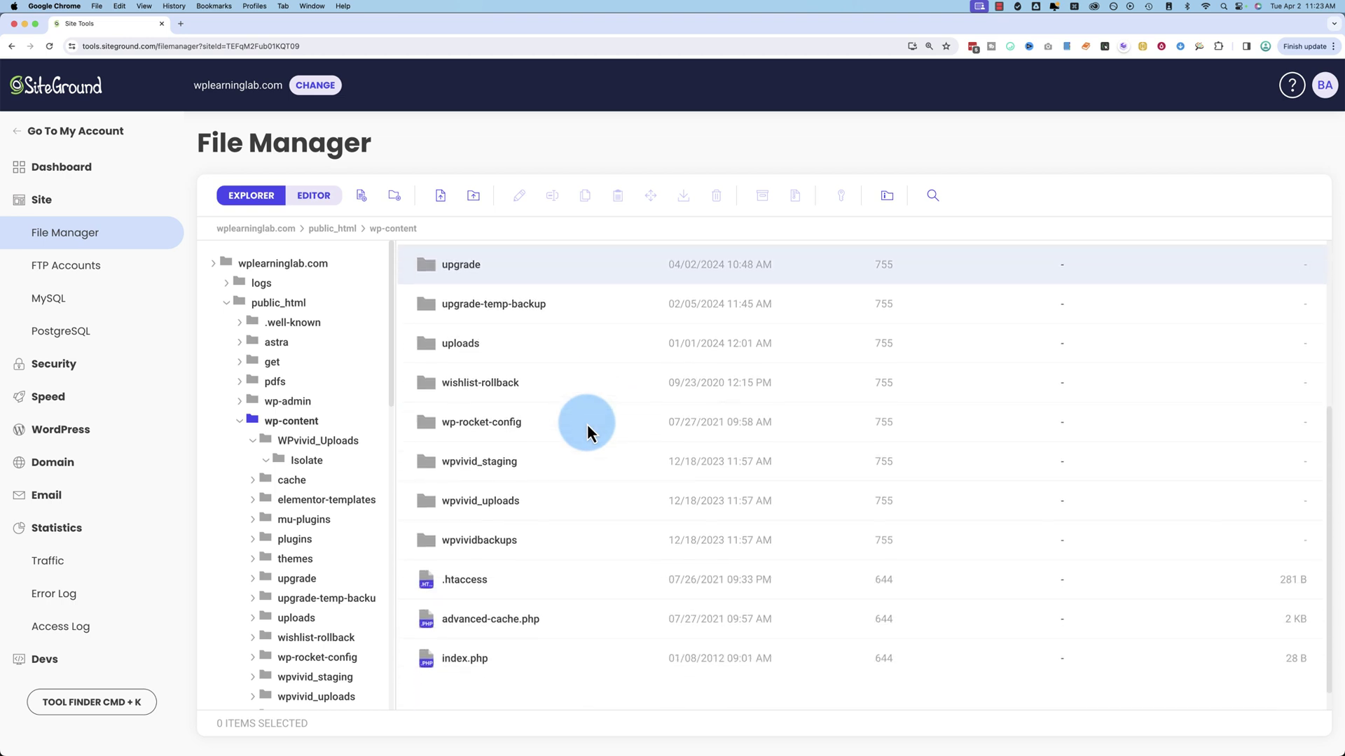
scroll(587, 423, down, 1)
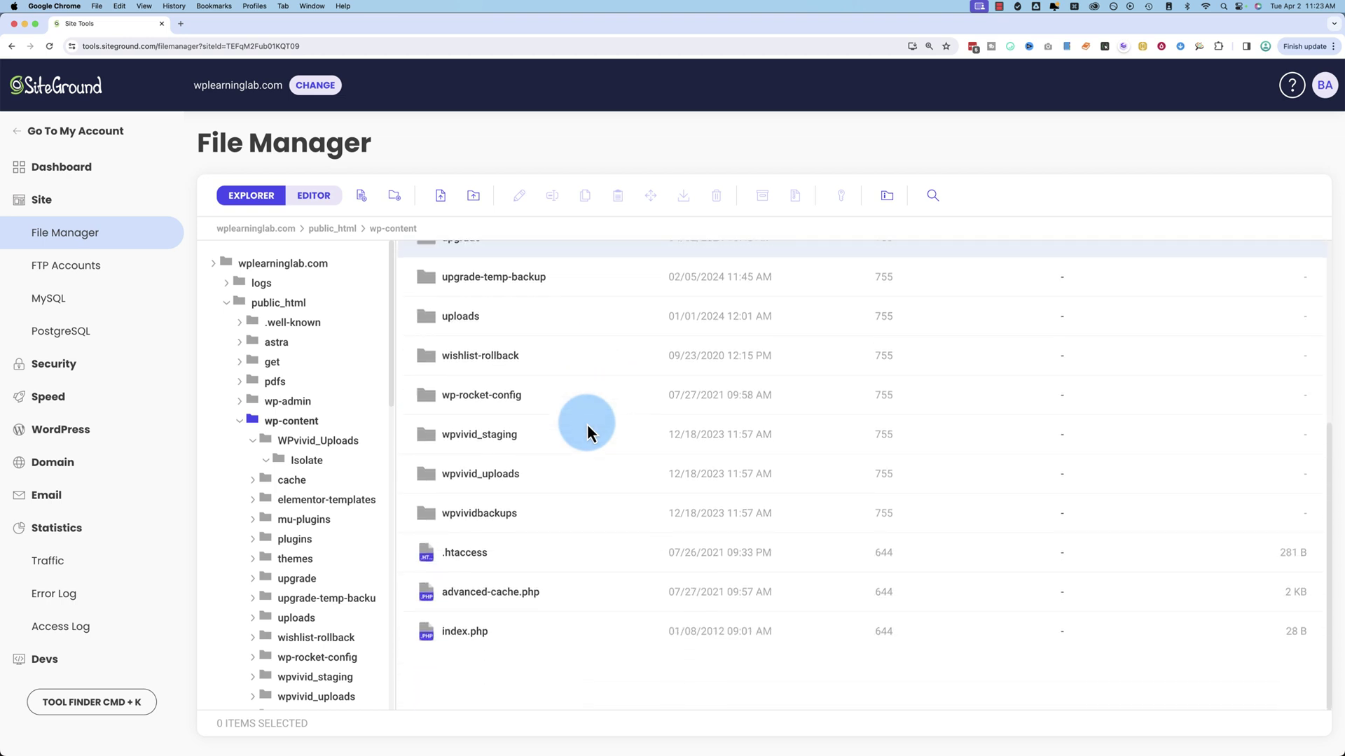
Inspect the wpvividbackups and wpvivid_log folders, then return to wp-content.
double_click(523, 517)
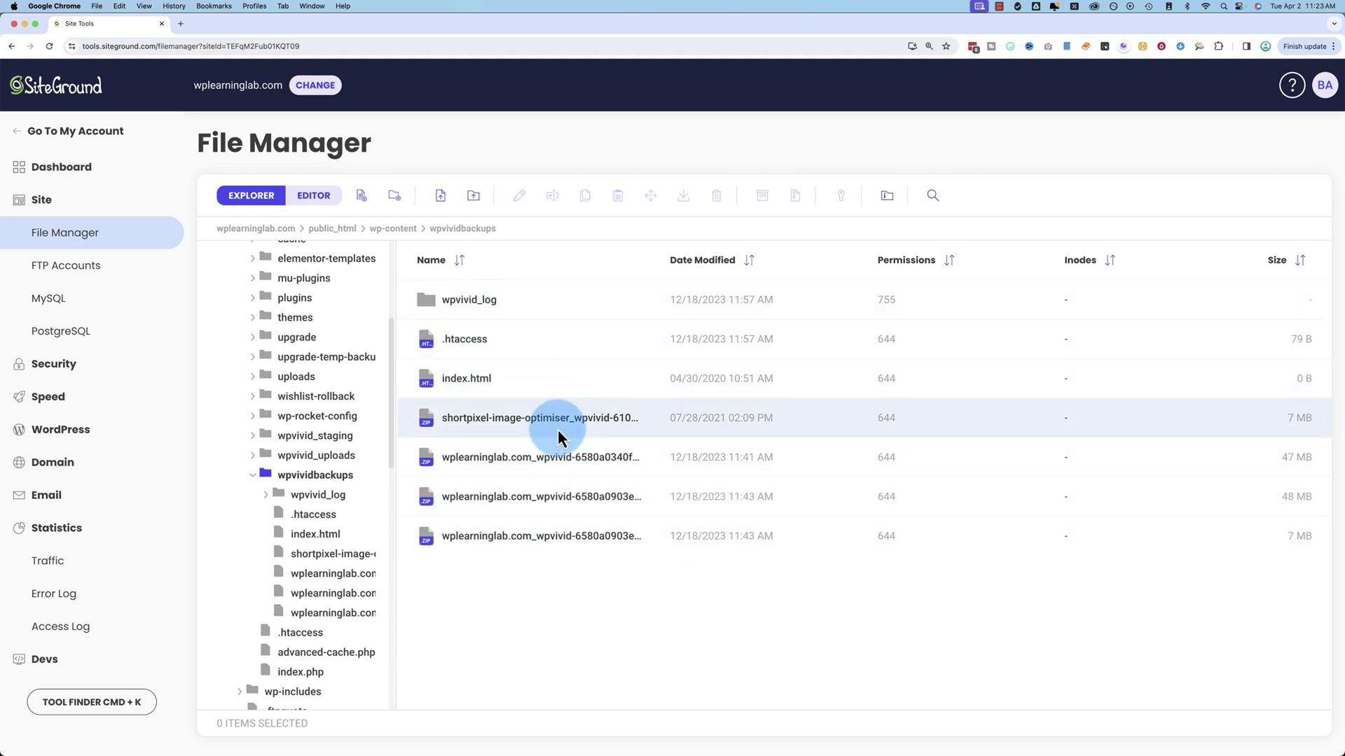
double_click(484, 300)
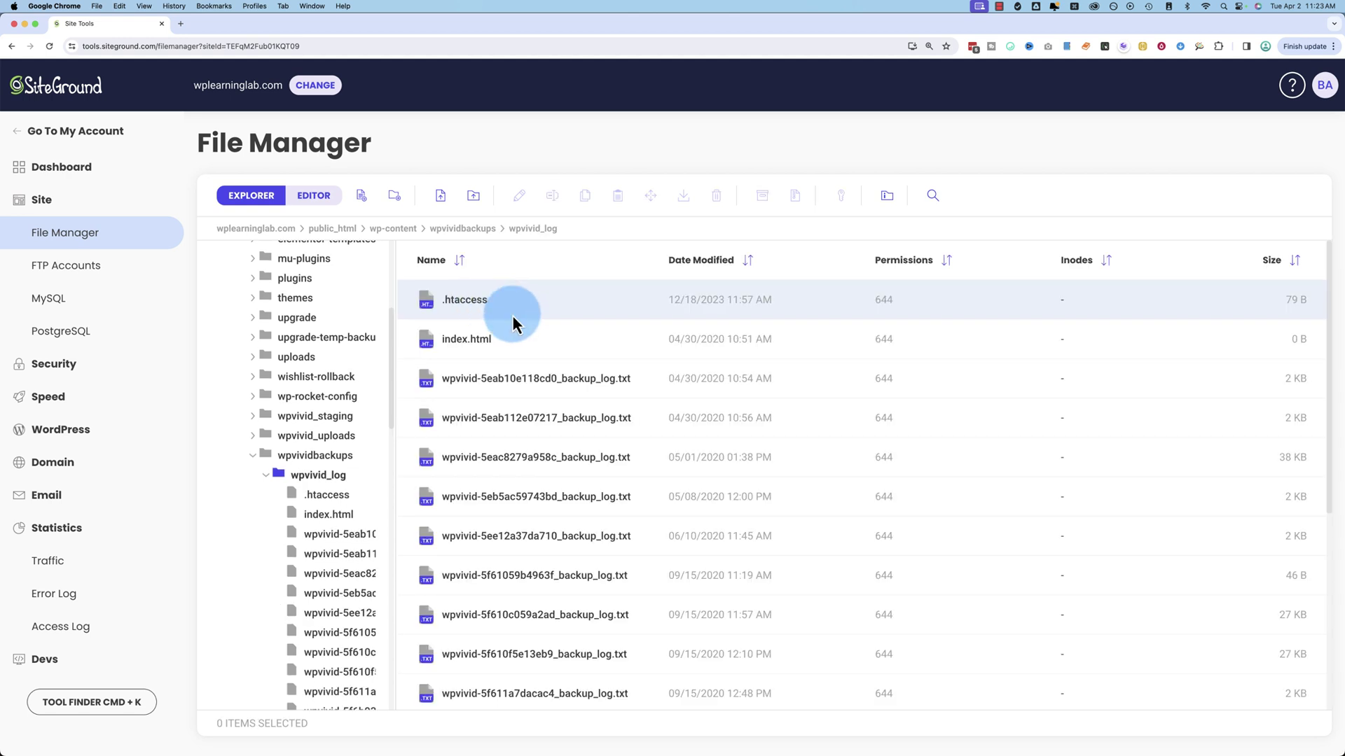
scroll(531, 473, down, 2)
scroll(530, 473, down, 5)
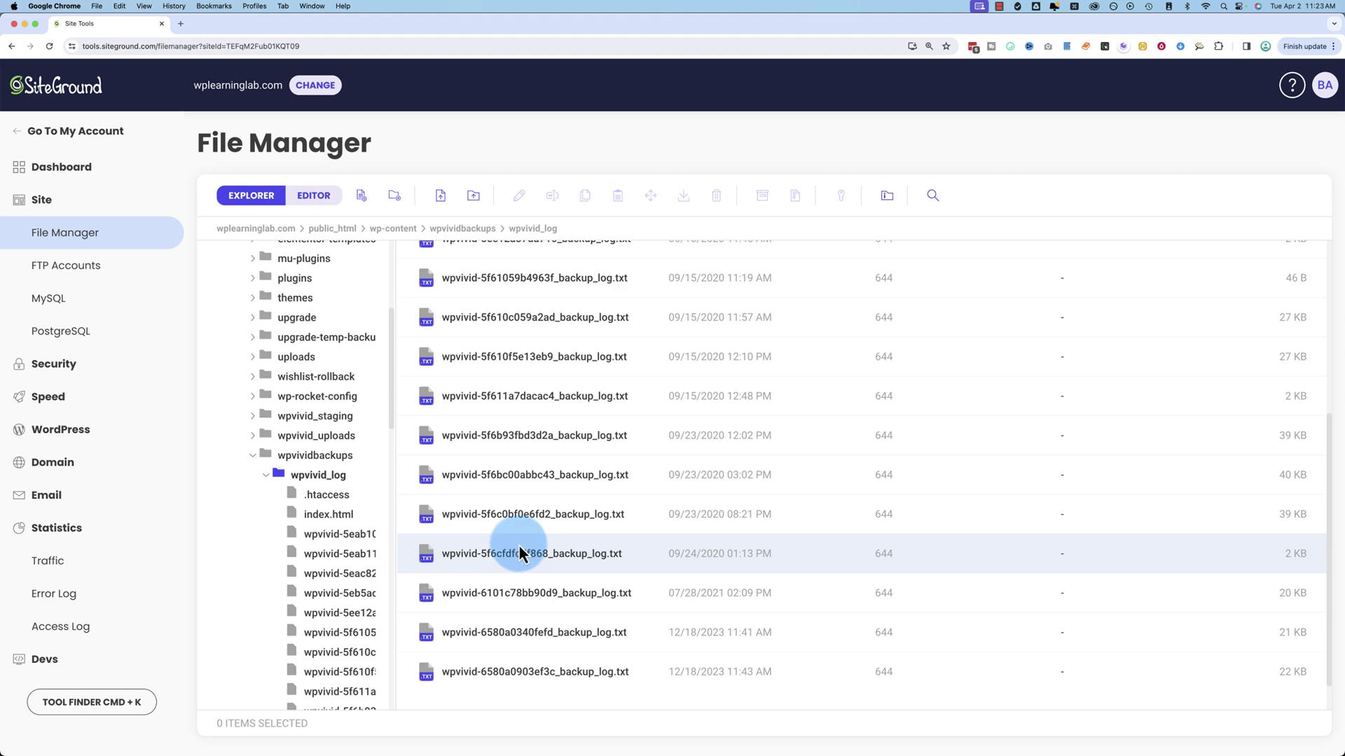
scroll(522, 547, up, 7)
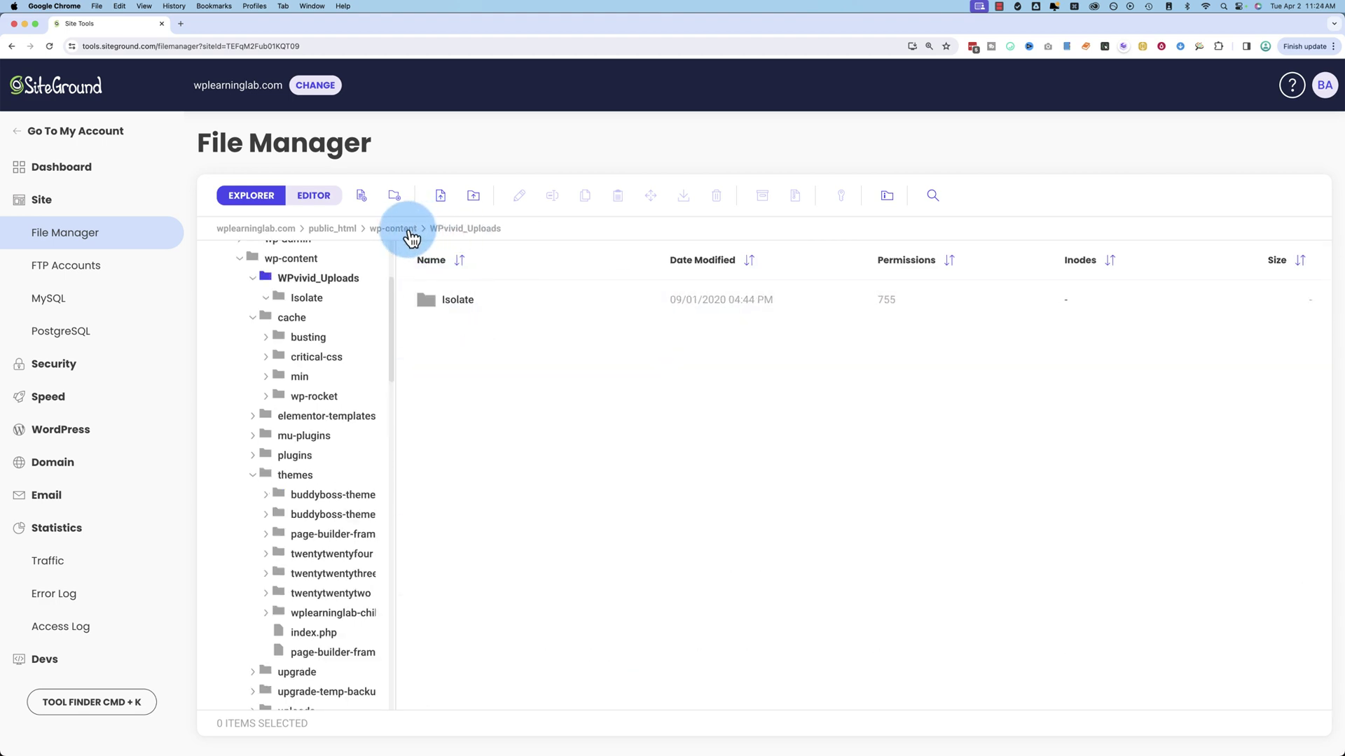
click(409, 235)
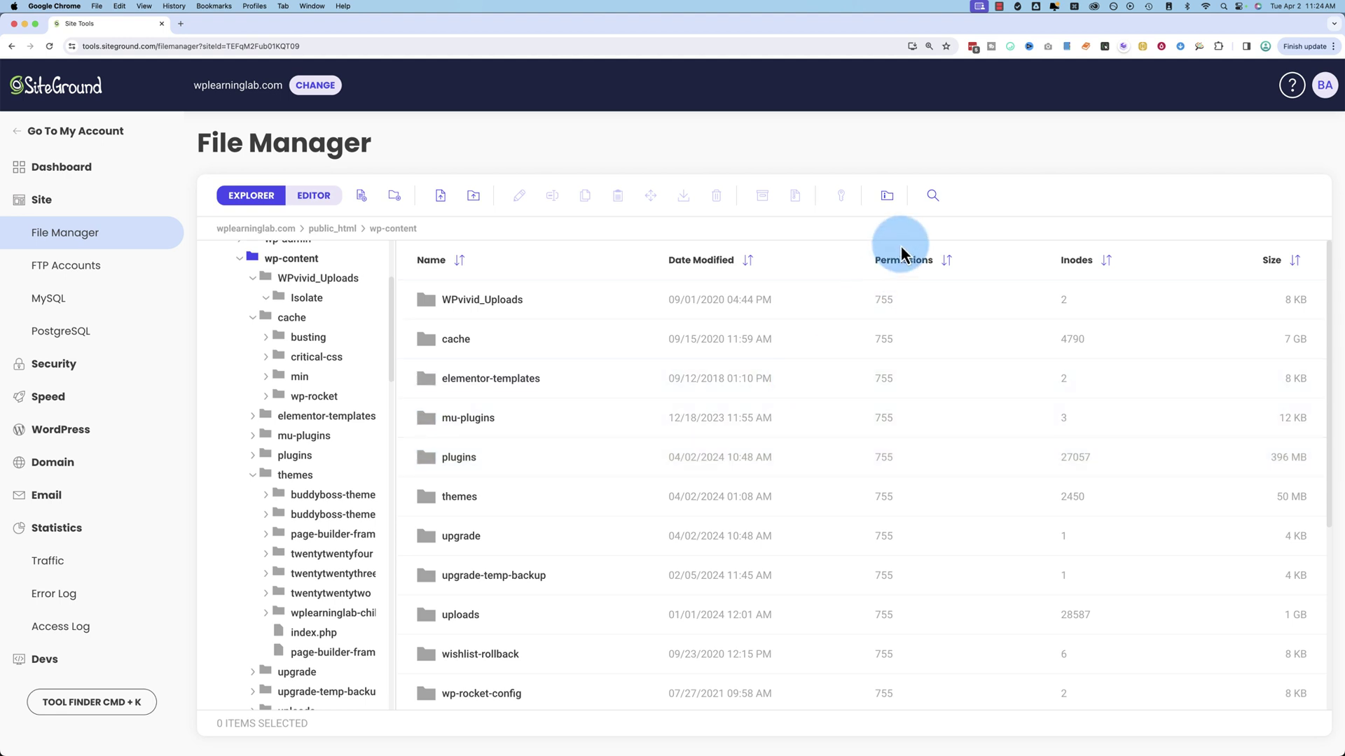
Show folder sizes and inodes in wp-content and sort largest first, with cache at 7 GB.
click(890, 199)
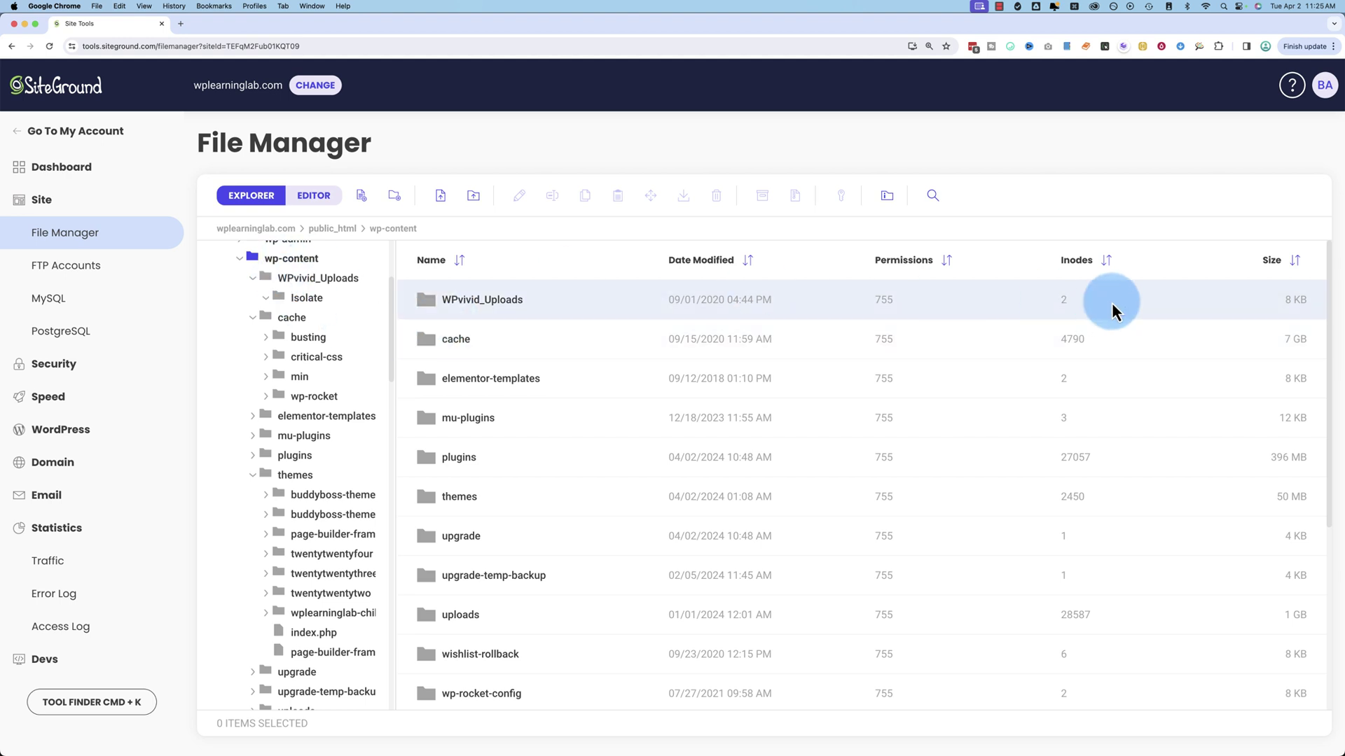
click(1301, 264)
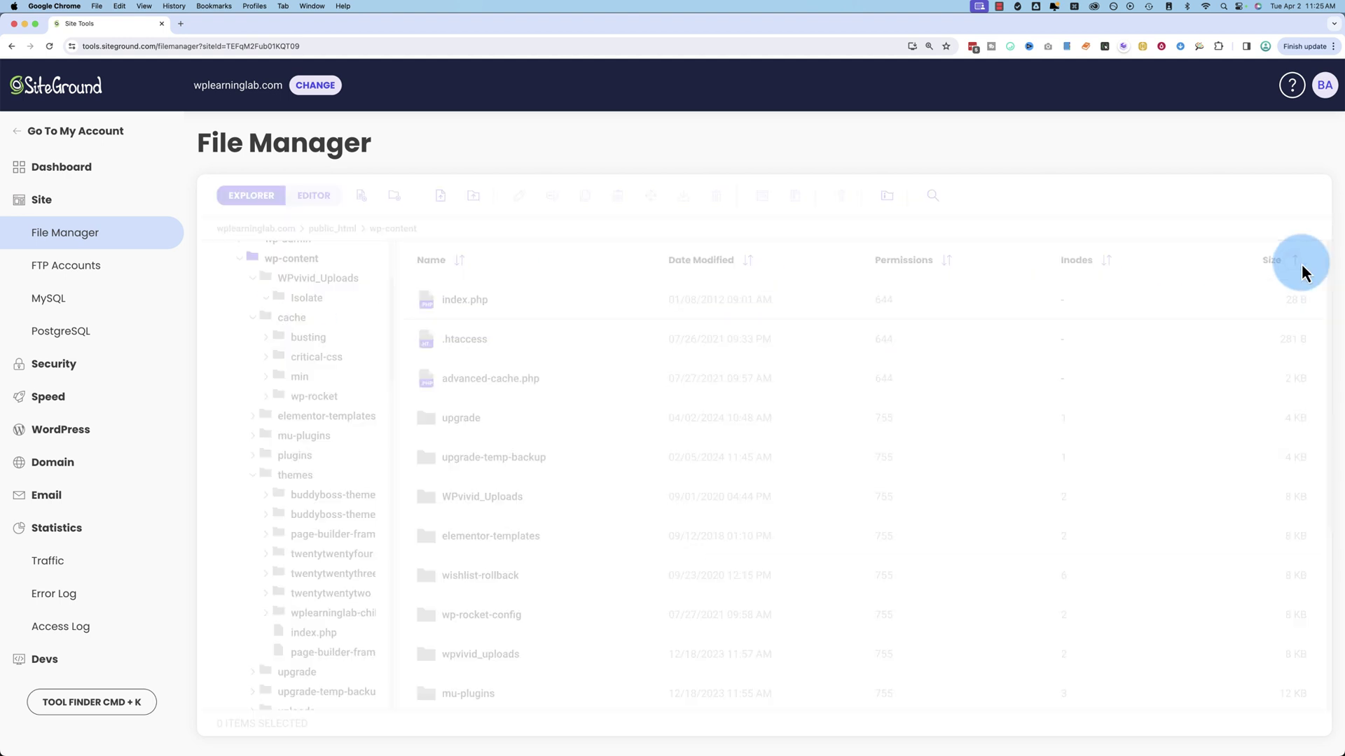
click(1295, 268)
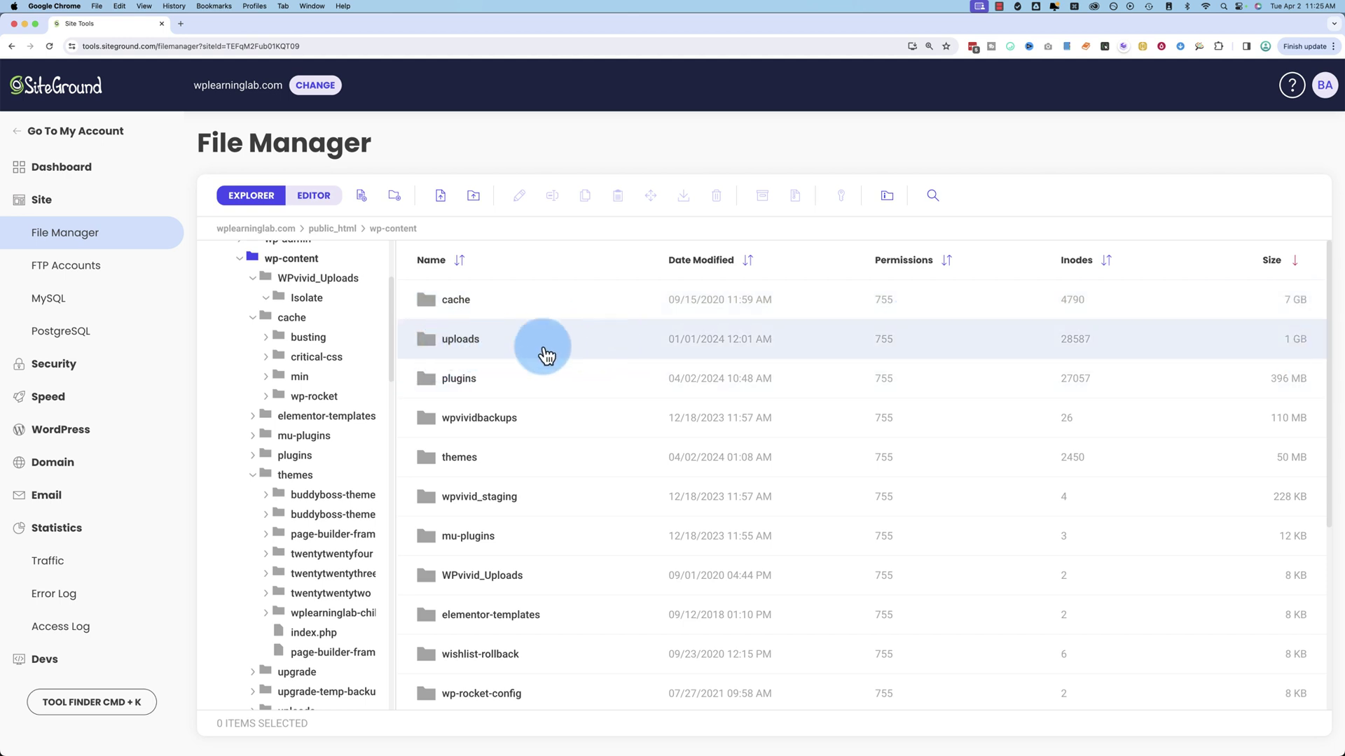
Drill into cache, then min, then folder 1, calculating folder sizes at the cache and min levels.
double_click(456, 304)
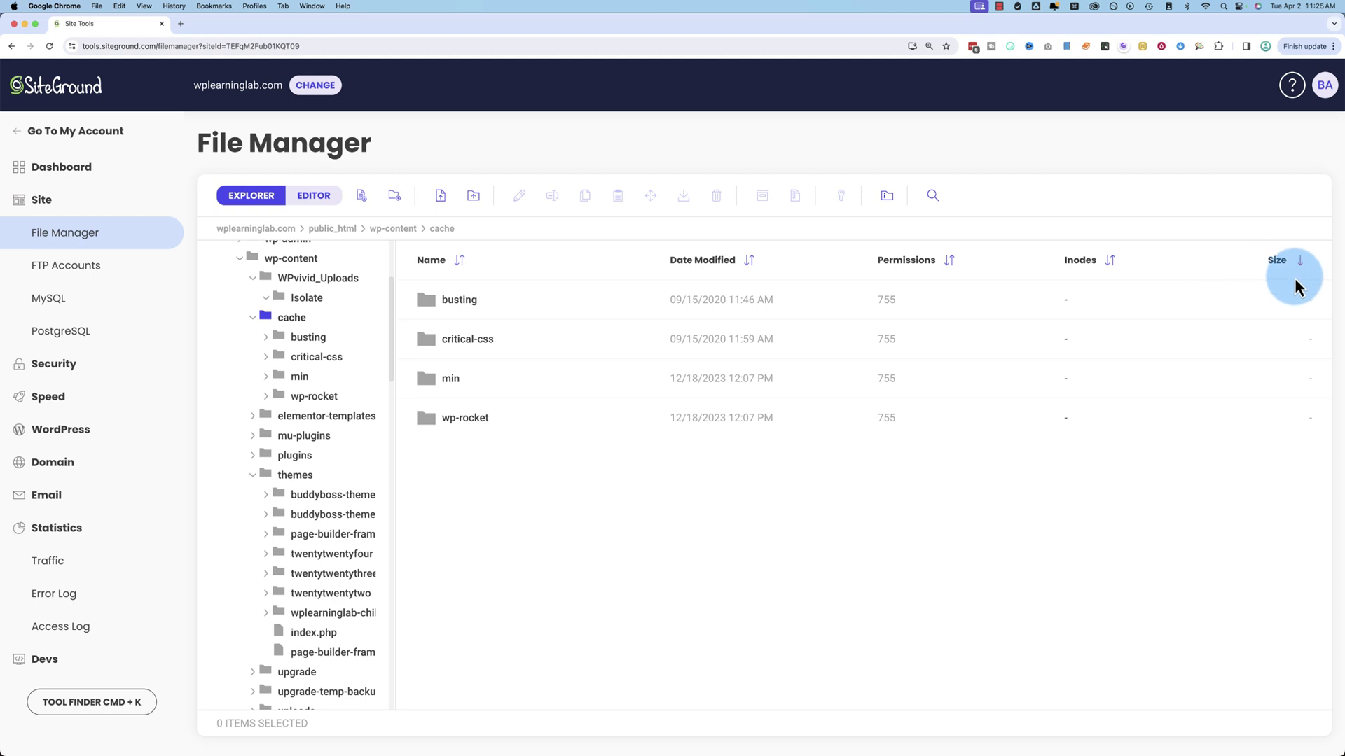
click(885, 209)
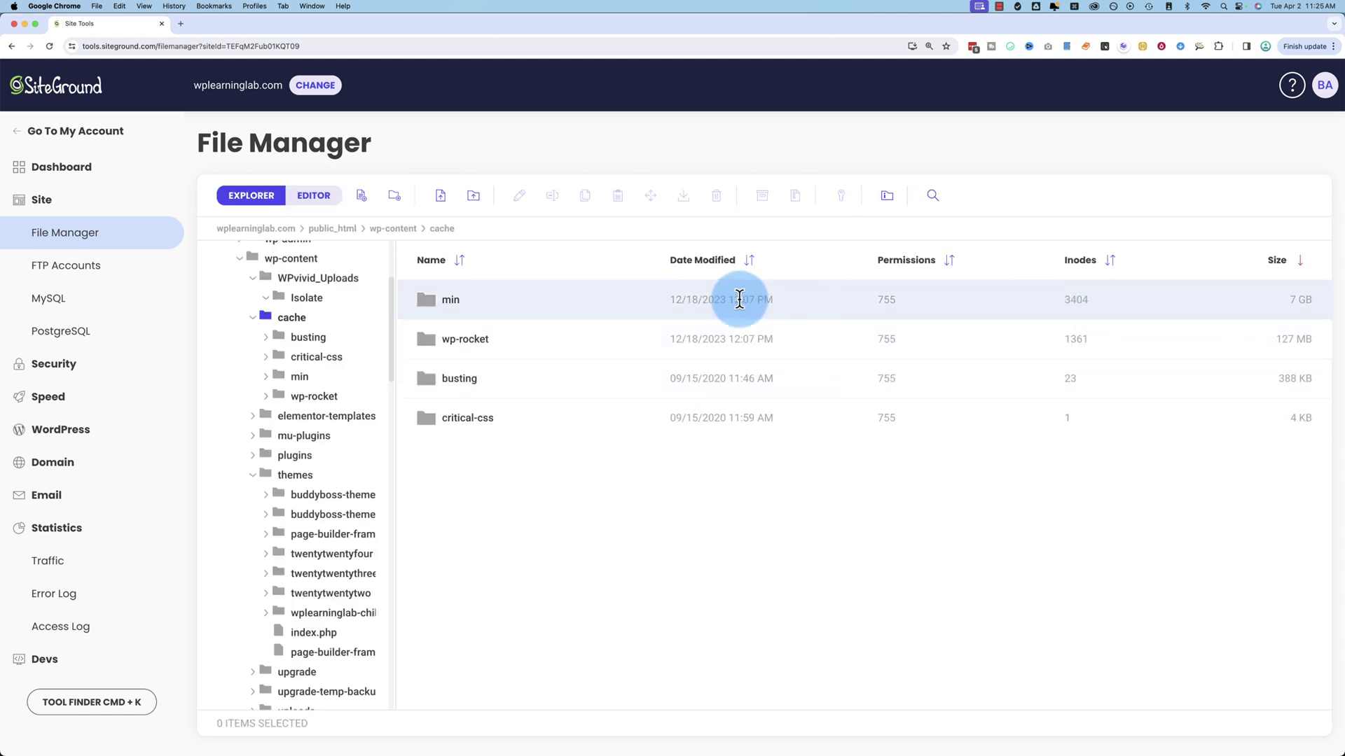
double_click(450, 302)
click(760, 256)
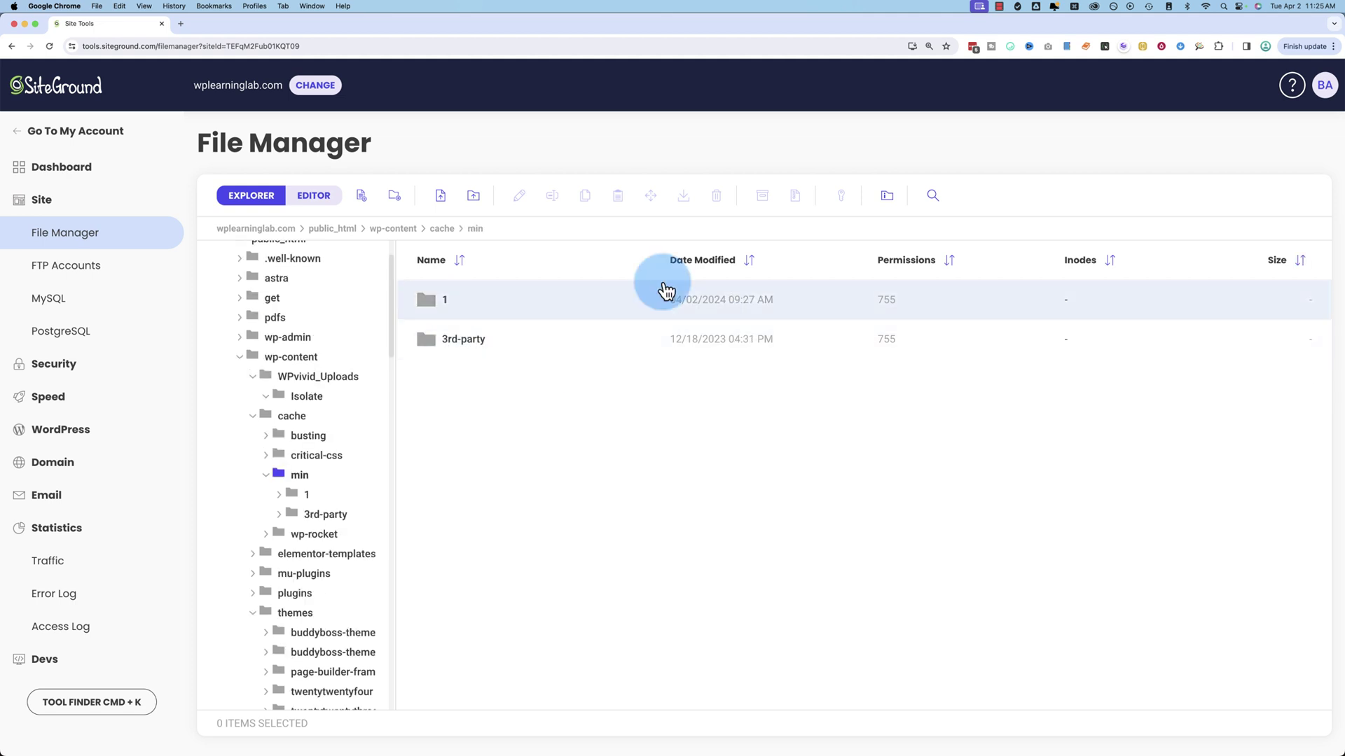
click(887, 196)
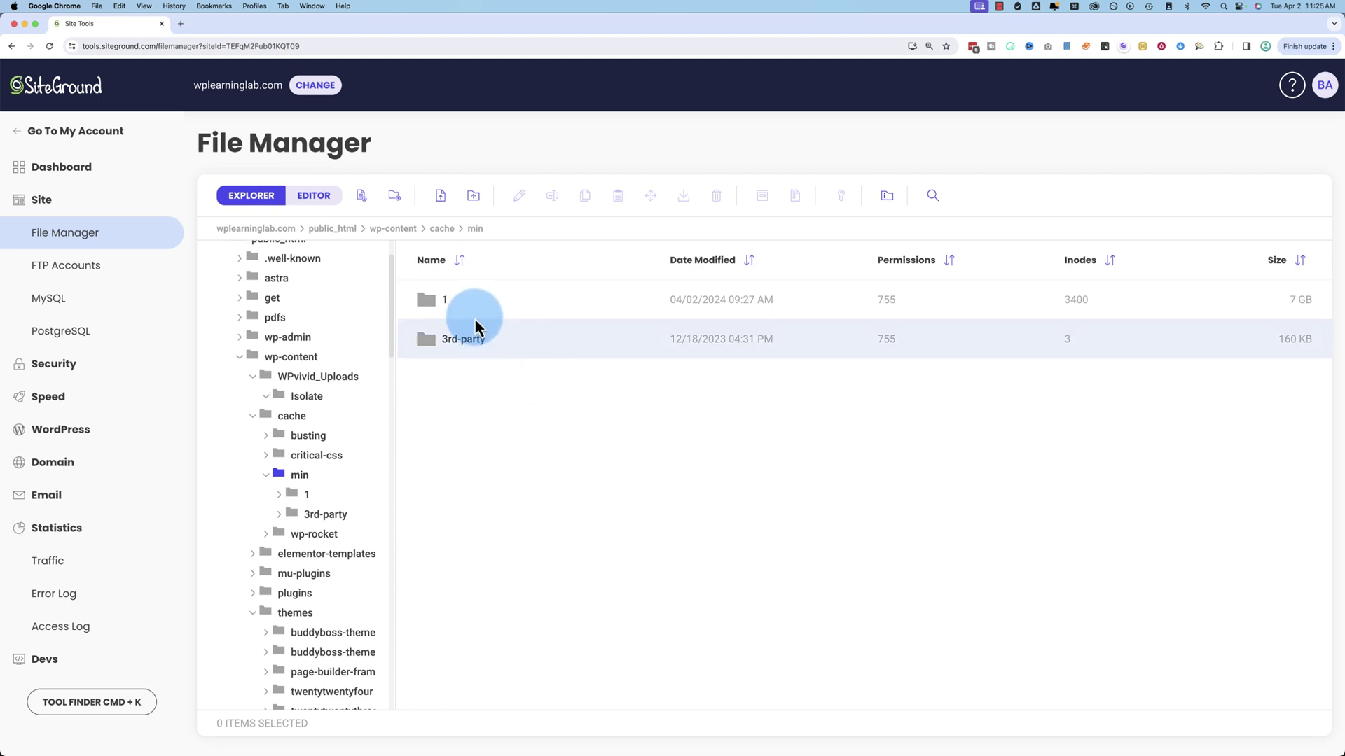
double_click(438, 303)
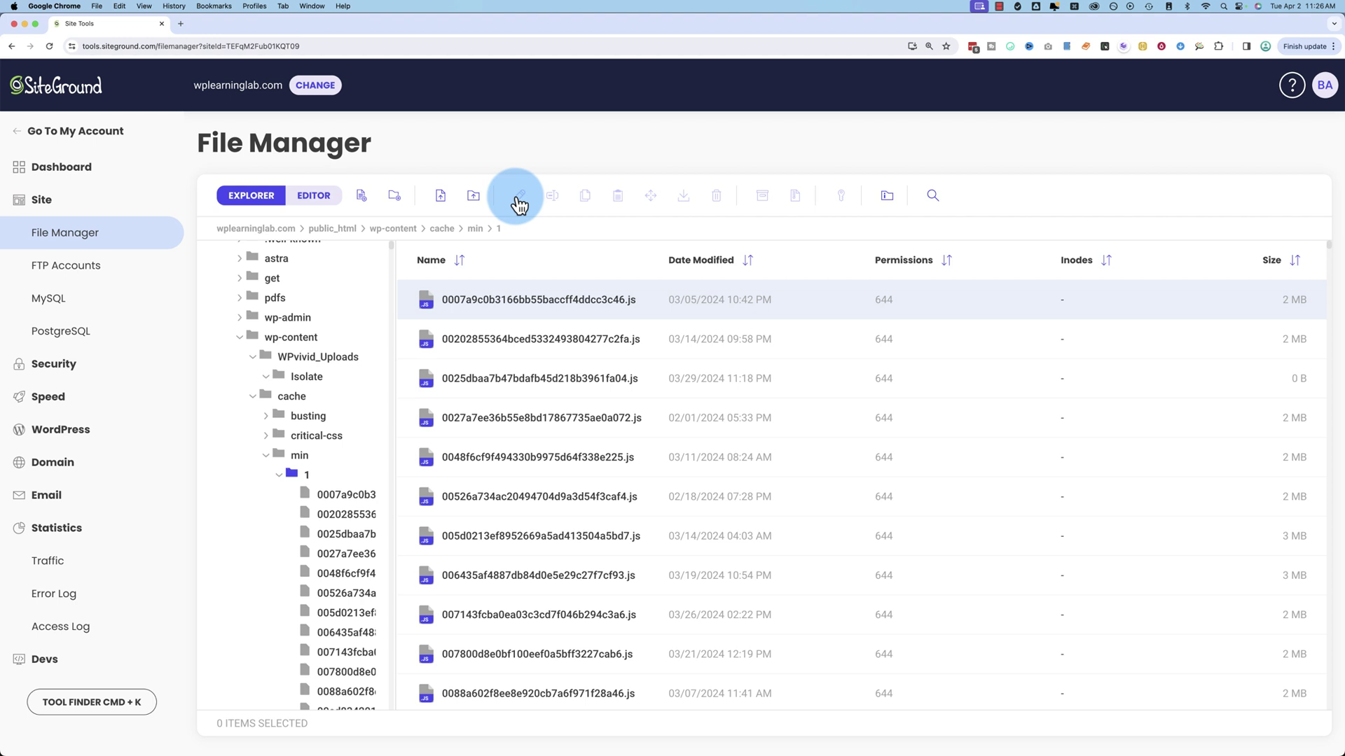
click(571, 302)
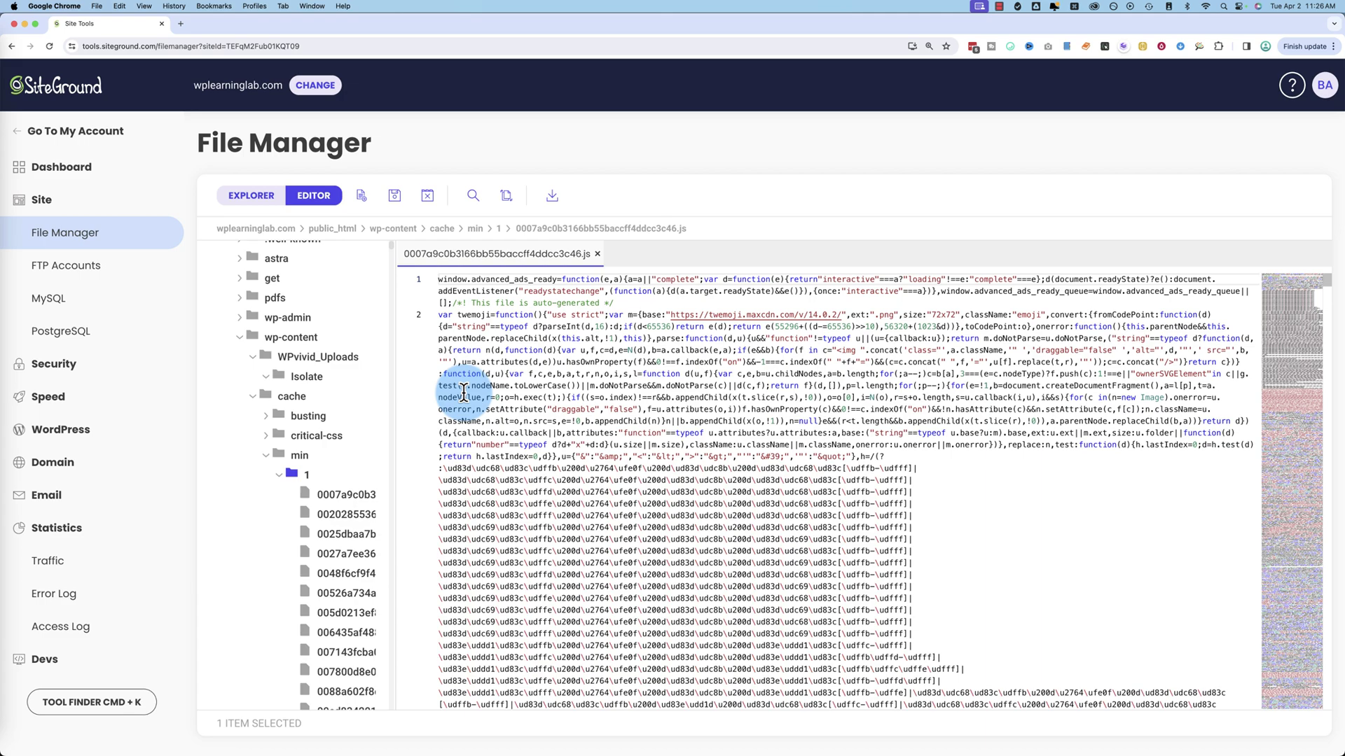
scroll(463, 392, down, 6)
scroll(463, 392, down, 2)
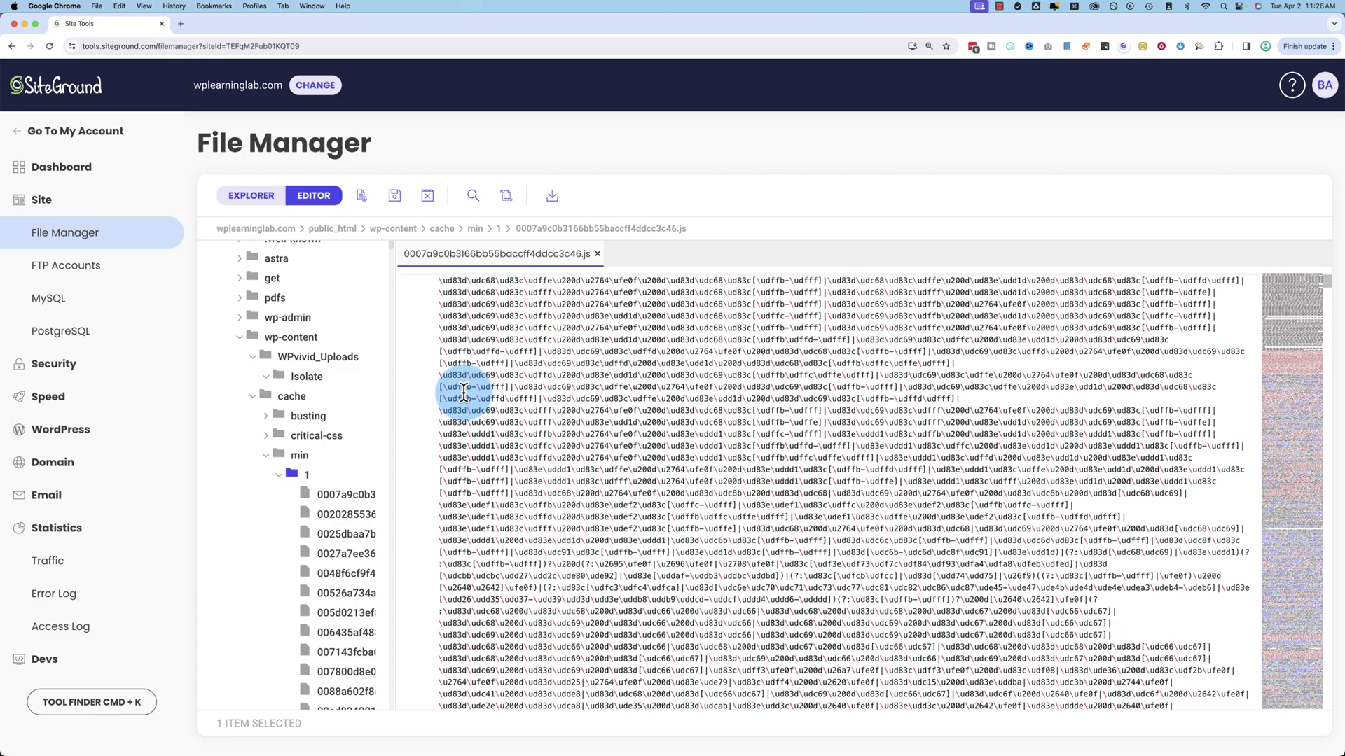
scroll(463, 392, down, 6)
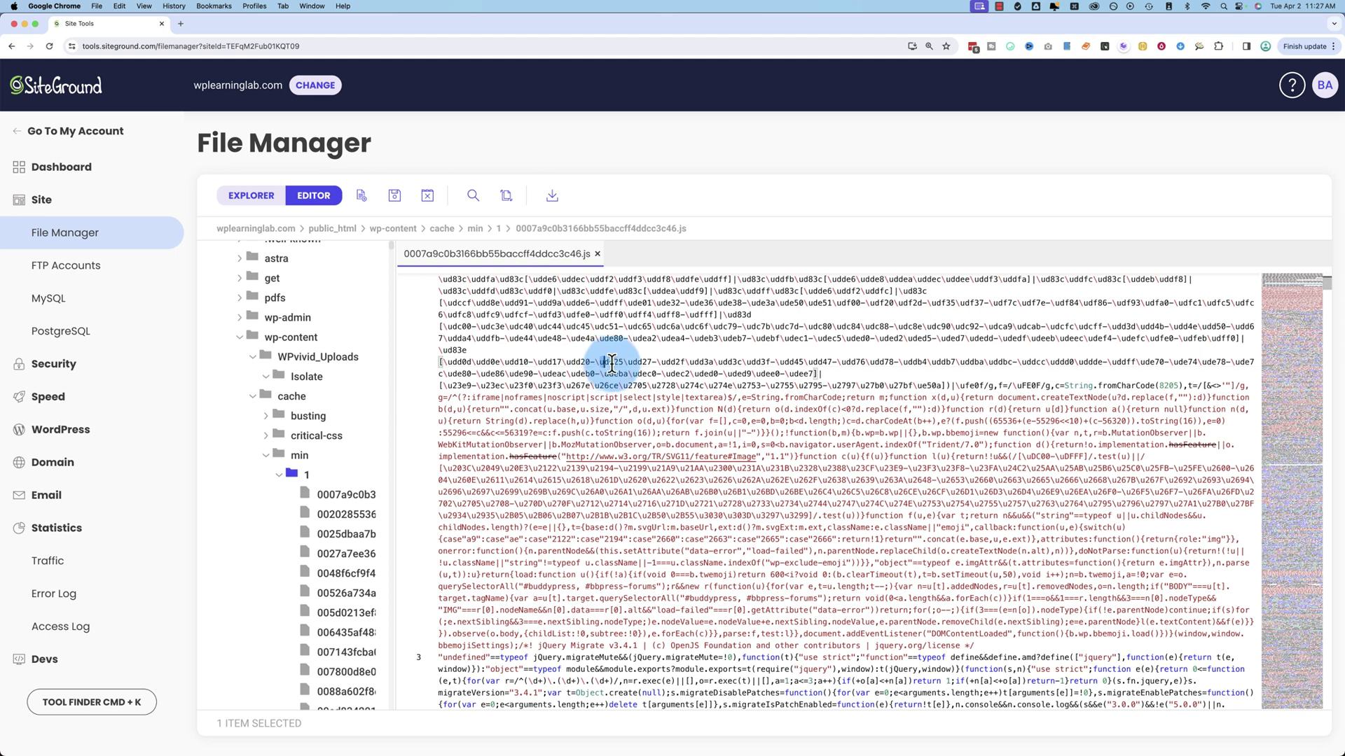
double_click(789, 362)
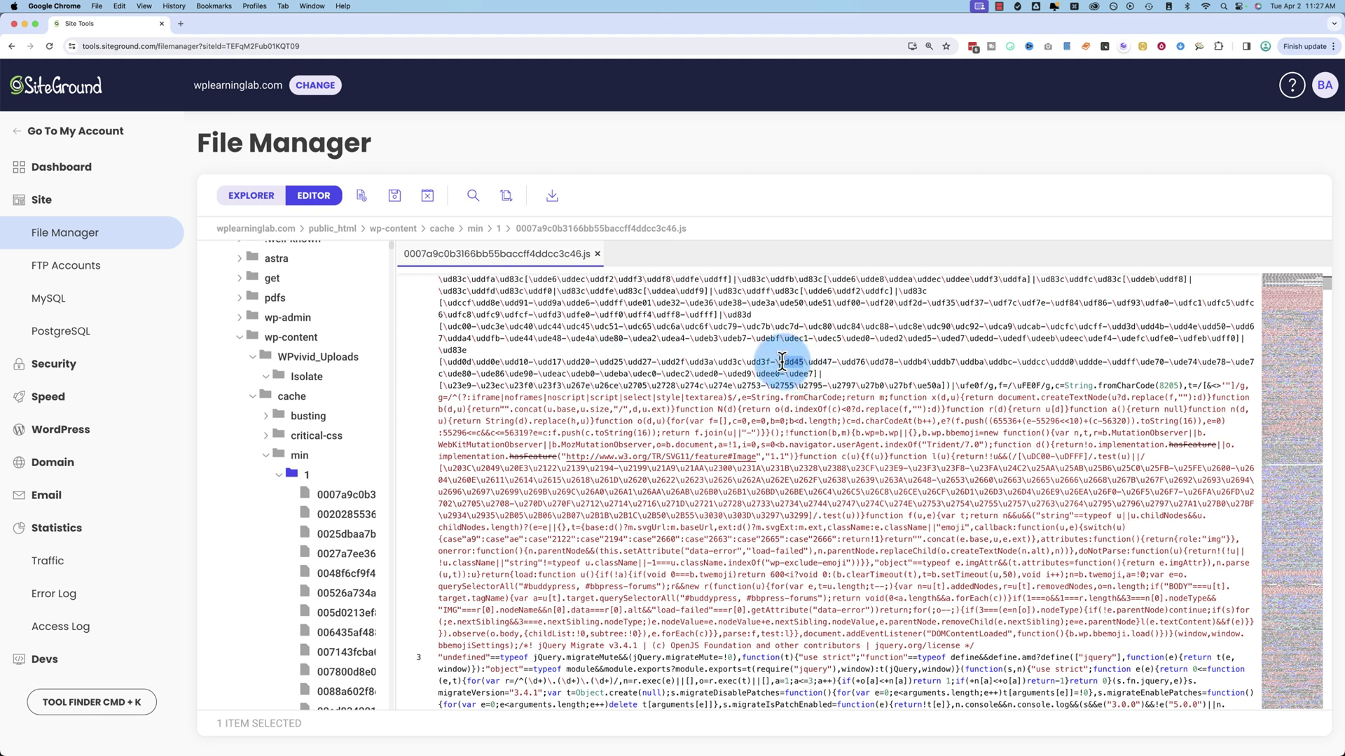
double_click(550, 326)
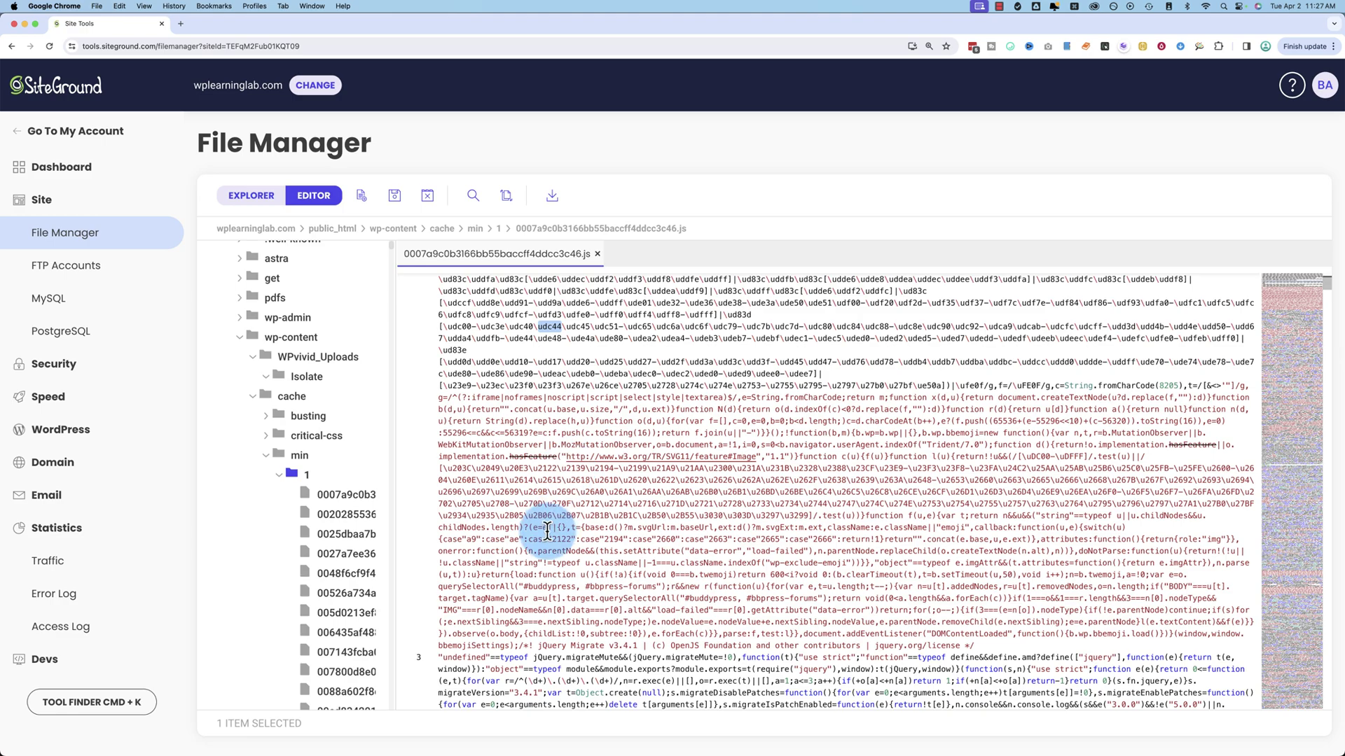
scroll(547, 532, down, 10)
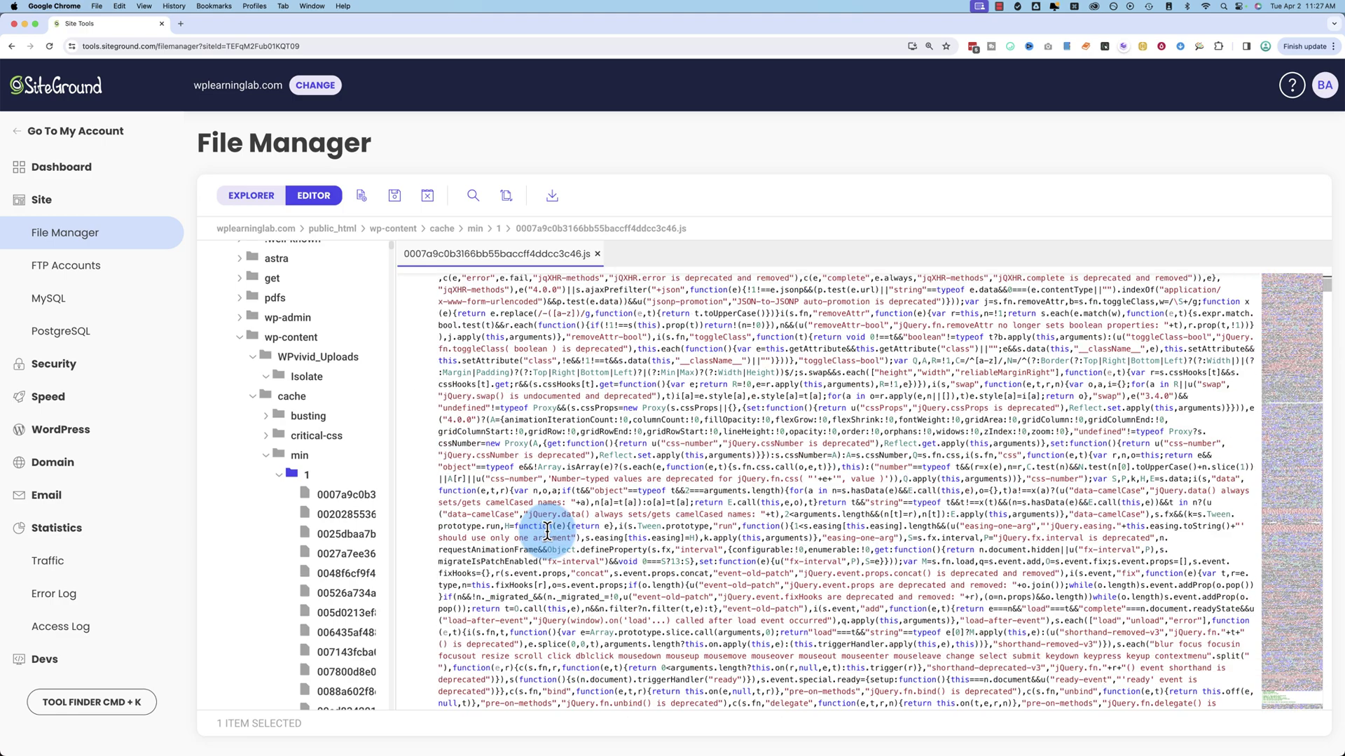
scroll(547, 532, down, 15)
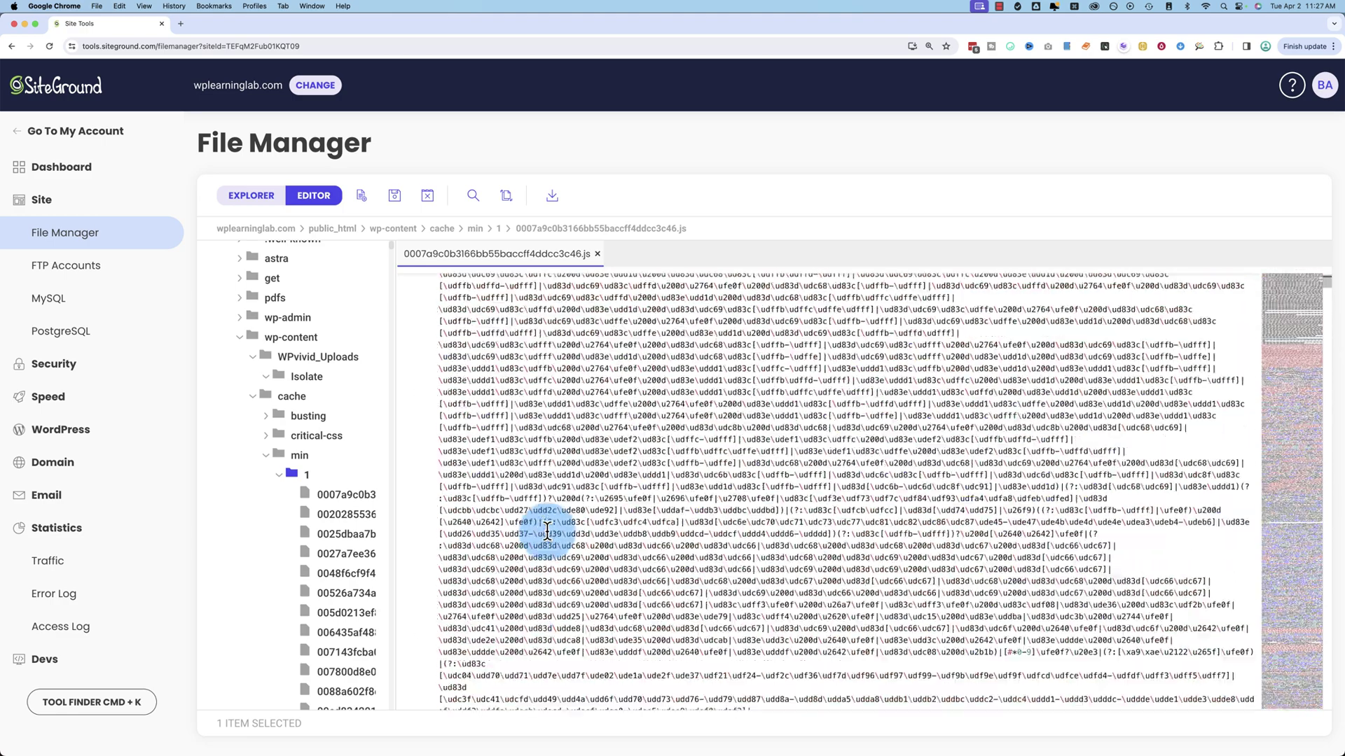
scroll(510, 319, up, 2)
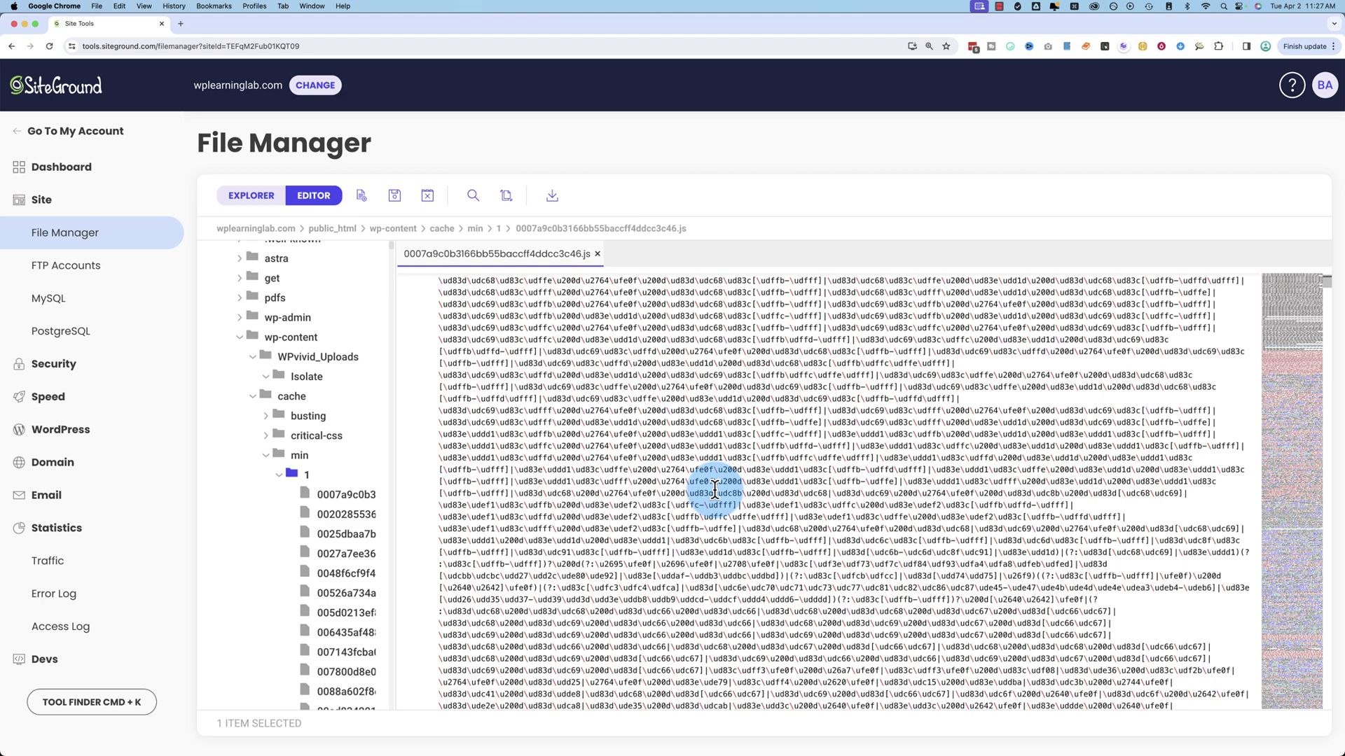
scroll(586, 489, down, 10)
scroll(667, 449, down, 10)
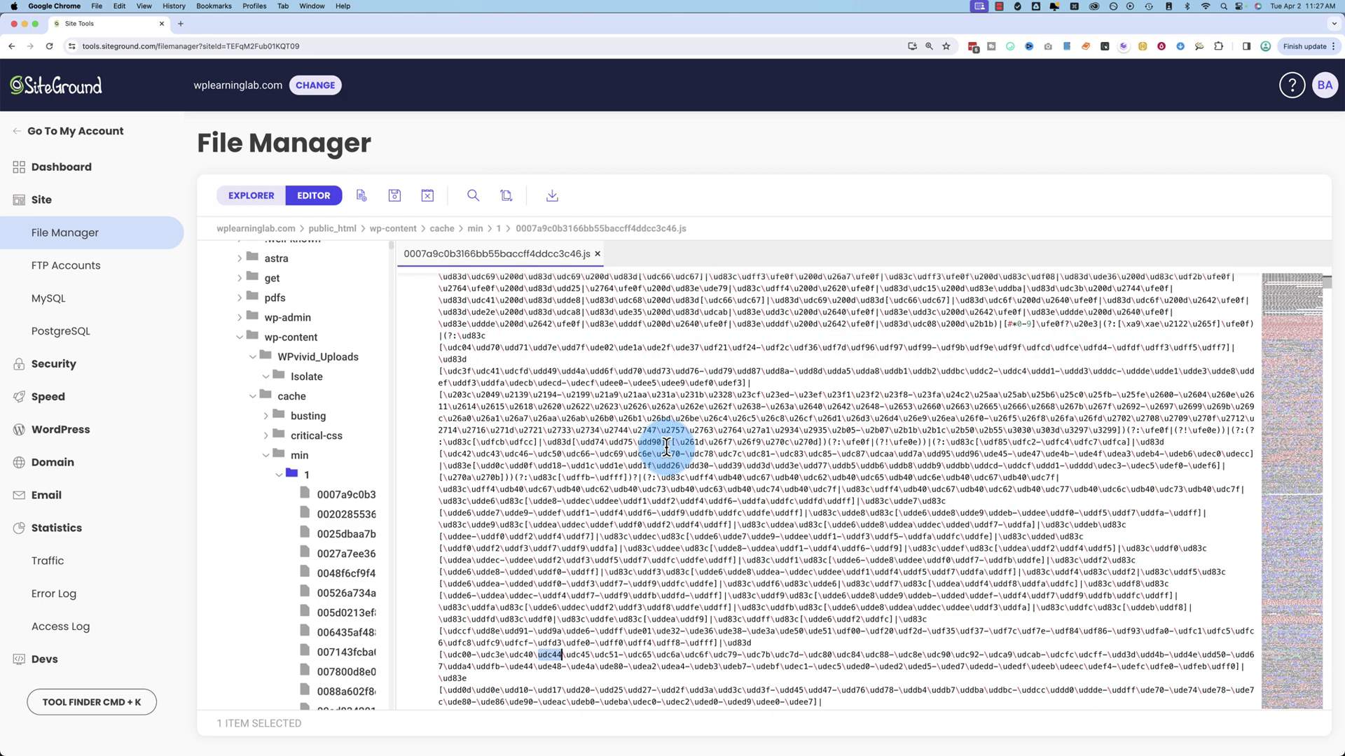
scroll(667, 449, down, 10)
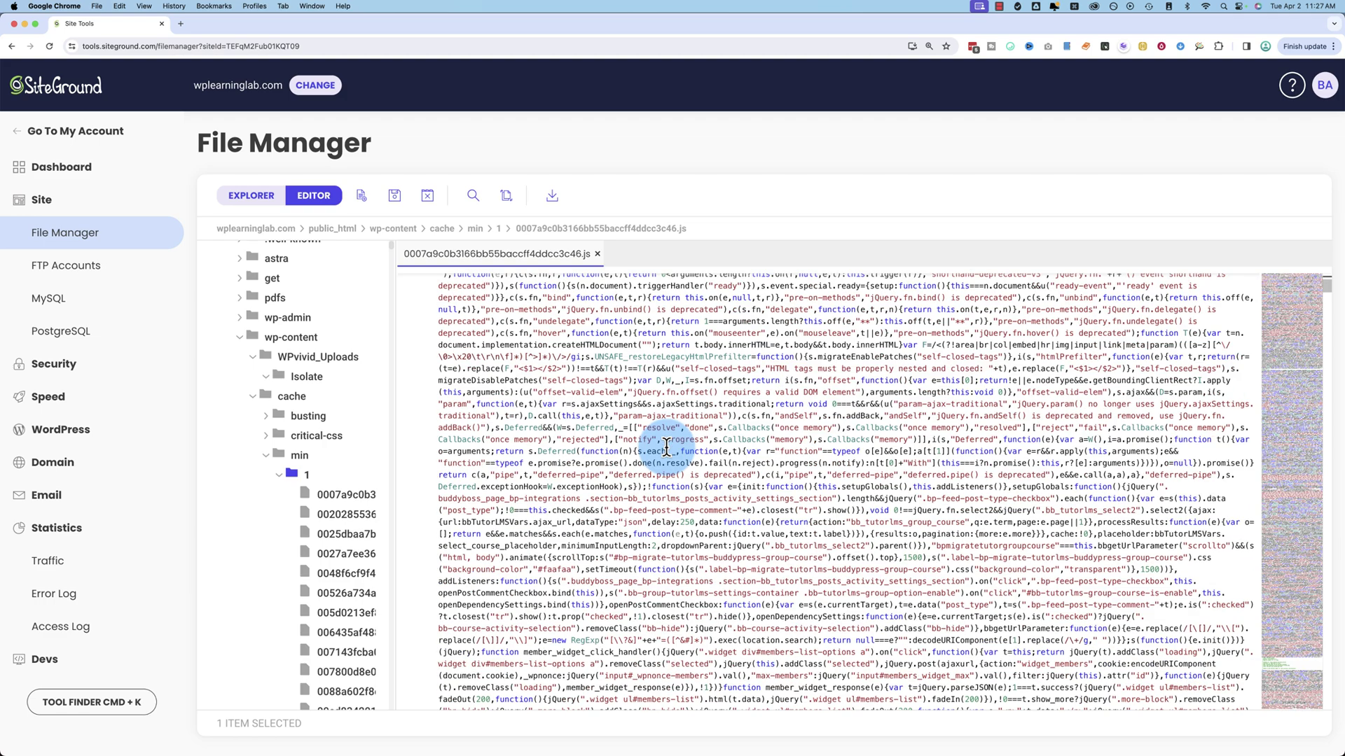
scroll(667, 449, down, 10)
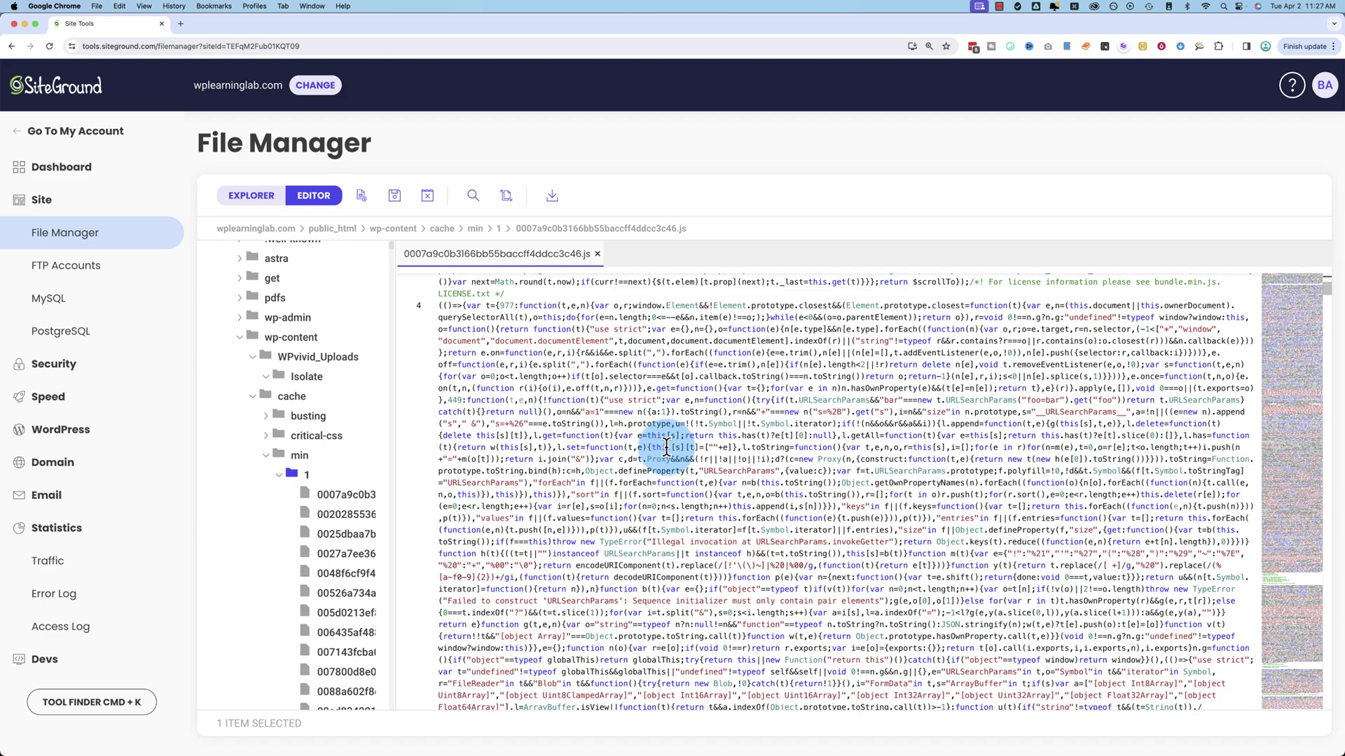
scroll(667, 449, up, 20)
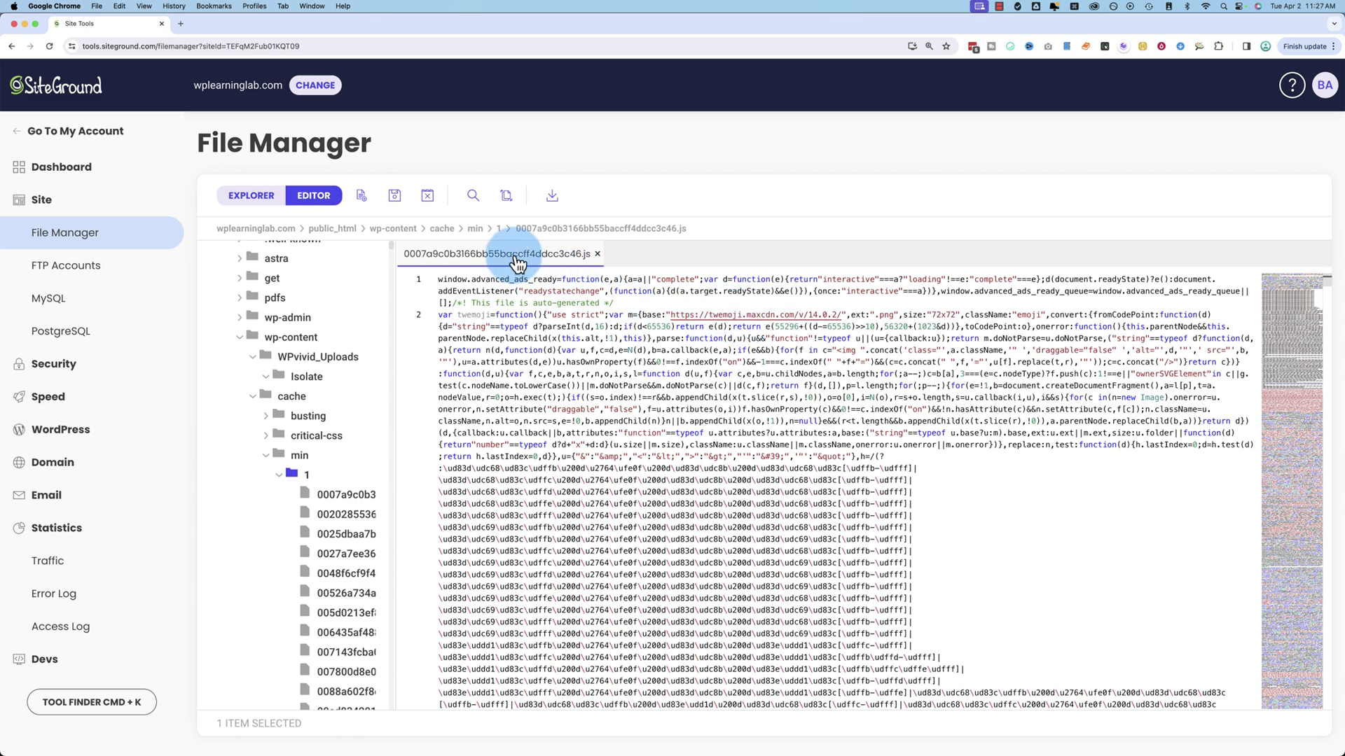
Go back up to the min folder via the breadcrumb and close the open JS file.
click(484, 238)
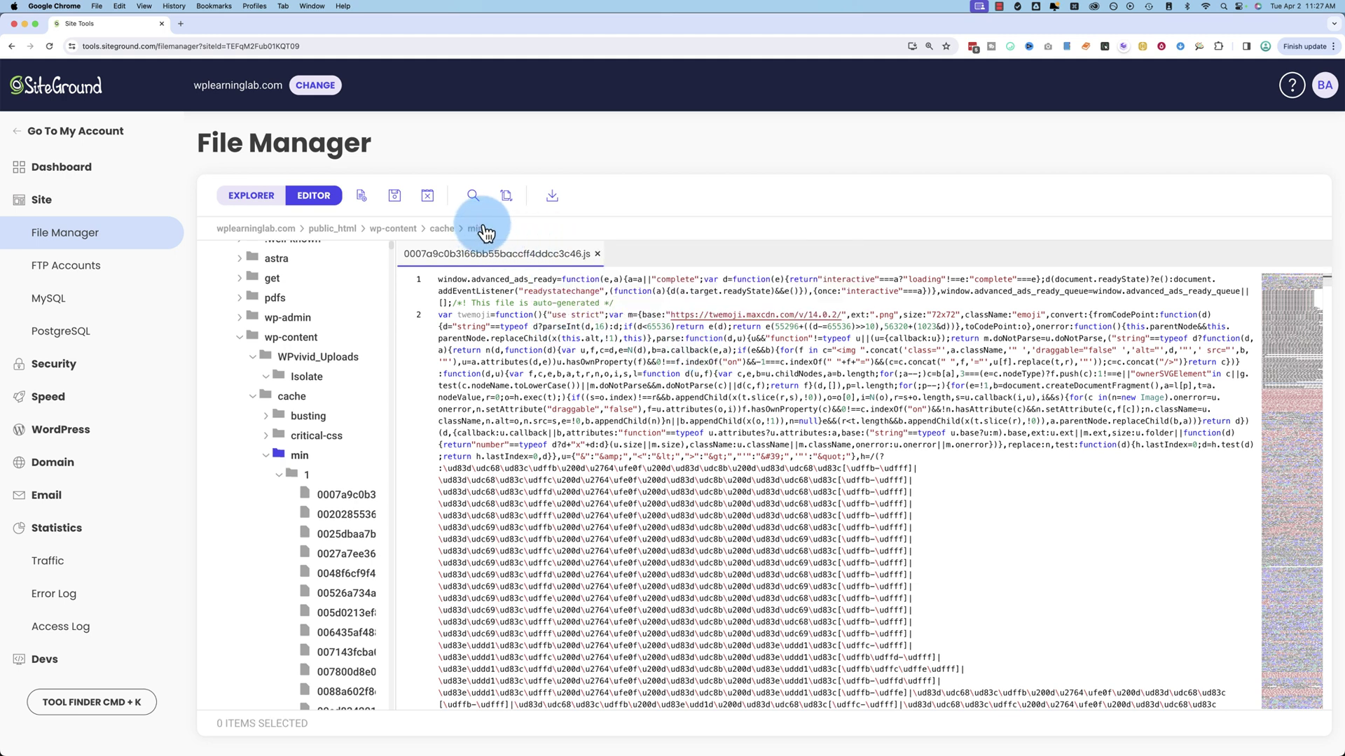
click(597, 253)
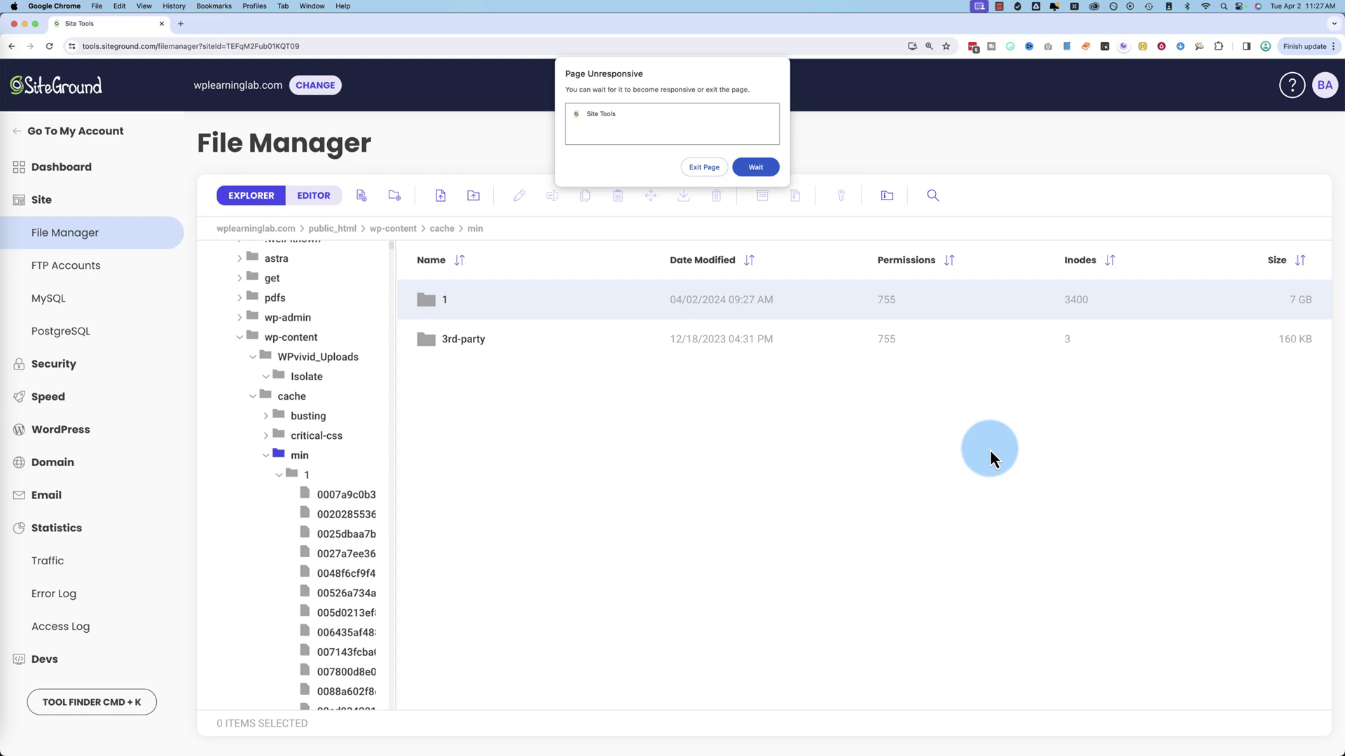
Keep choosing Wait on Chrome's Page Unresponsive warning until the slow listing loads.
click(767, 171)
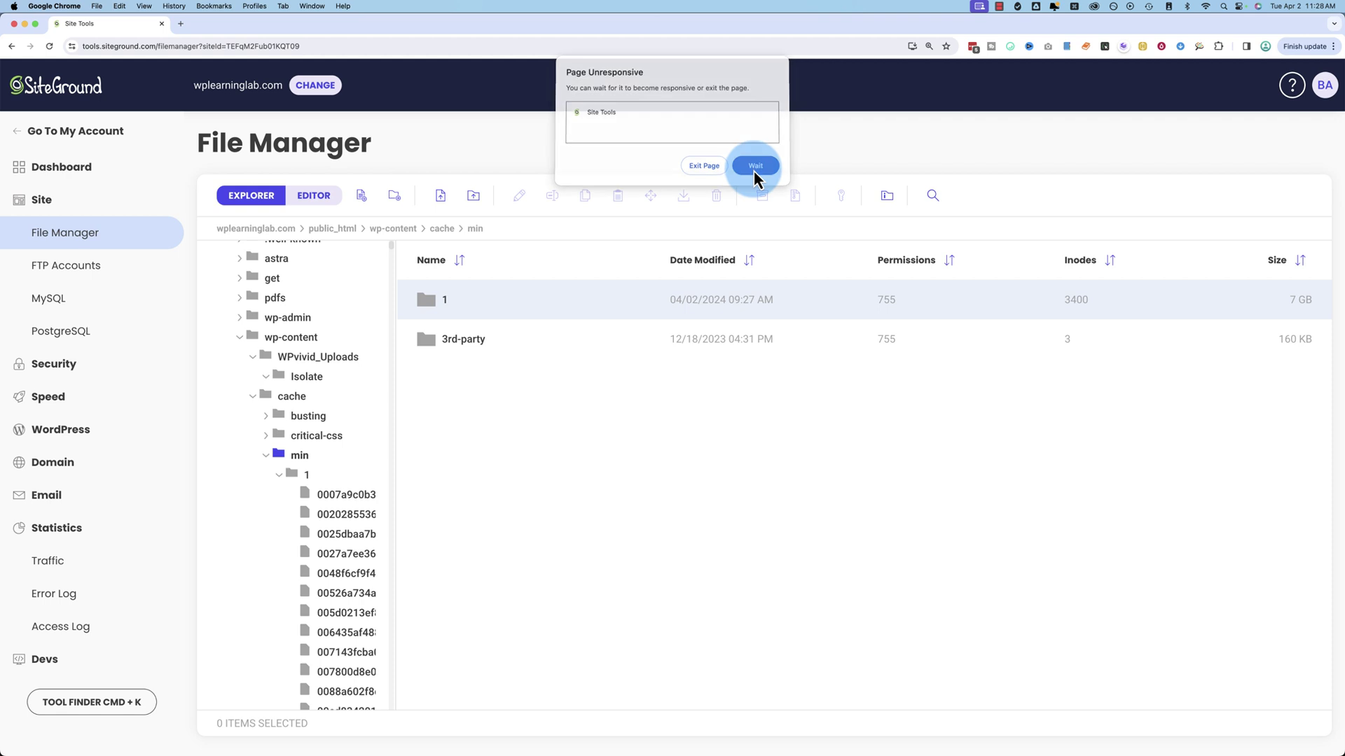
click(755, 168)
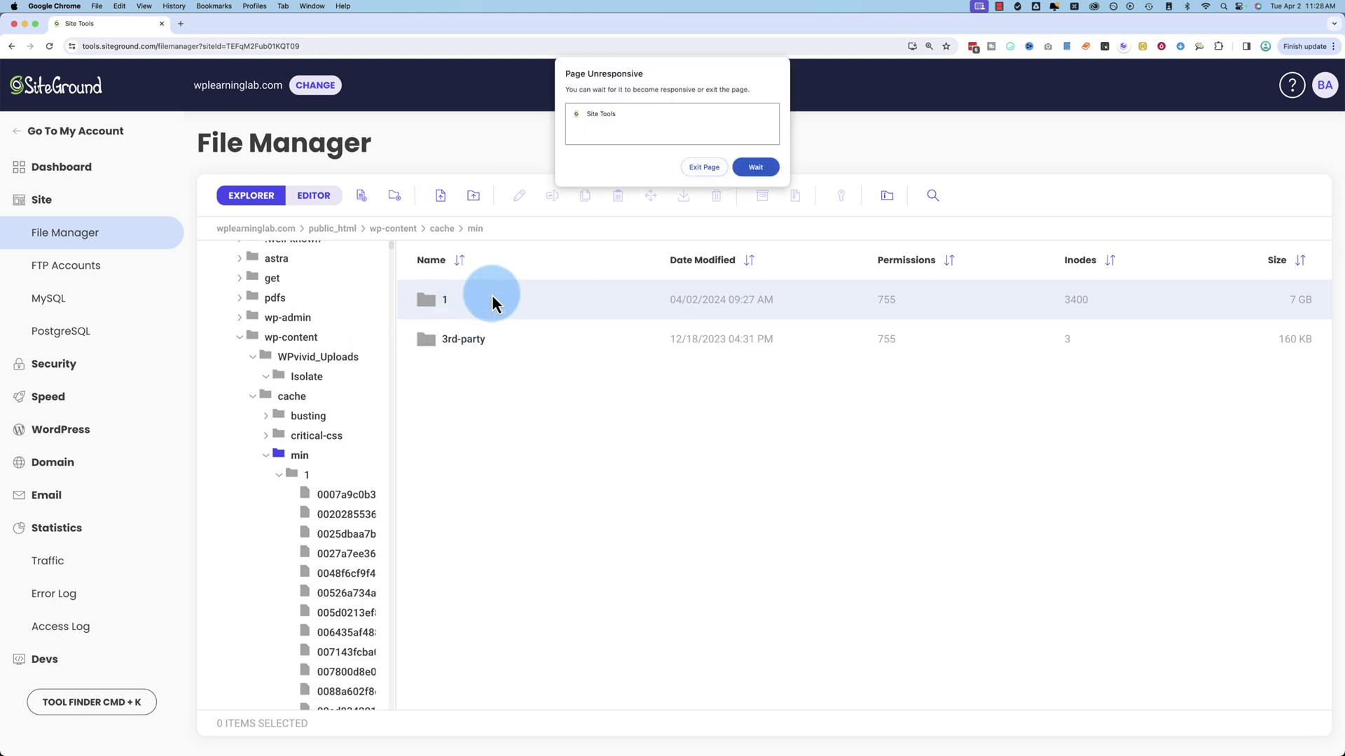
click(760, 169)
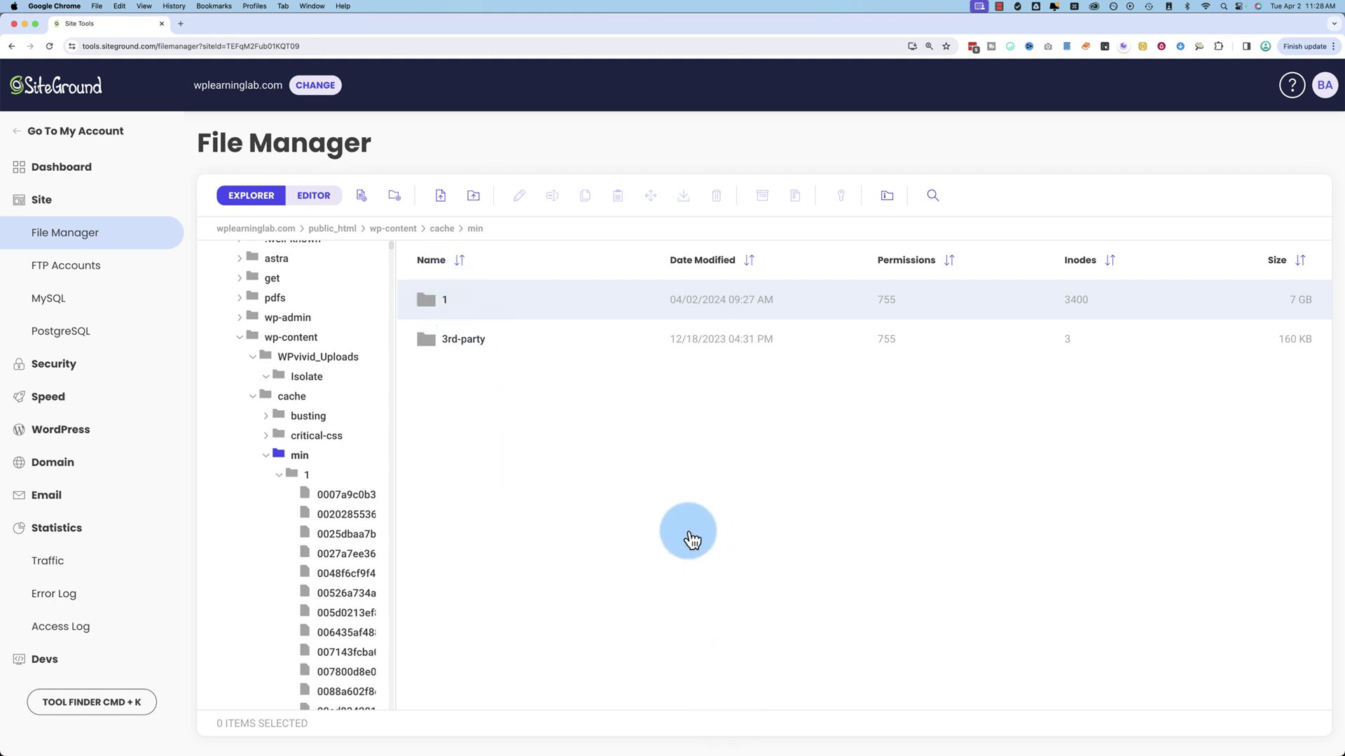
scroll(655, 476, down, 10)
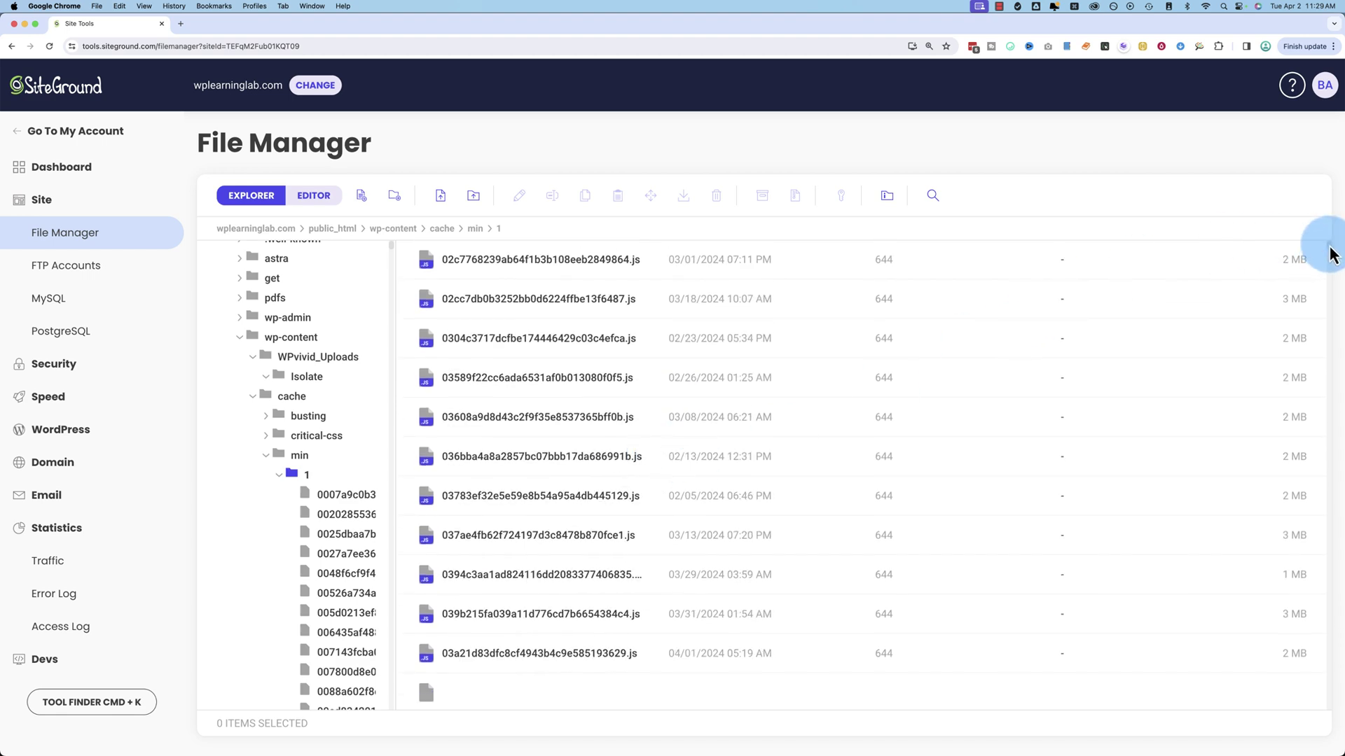
click(1331, 436)
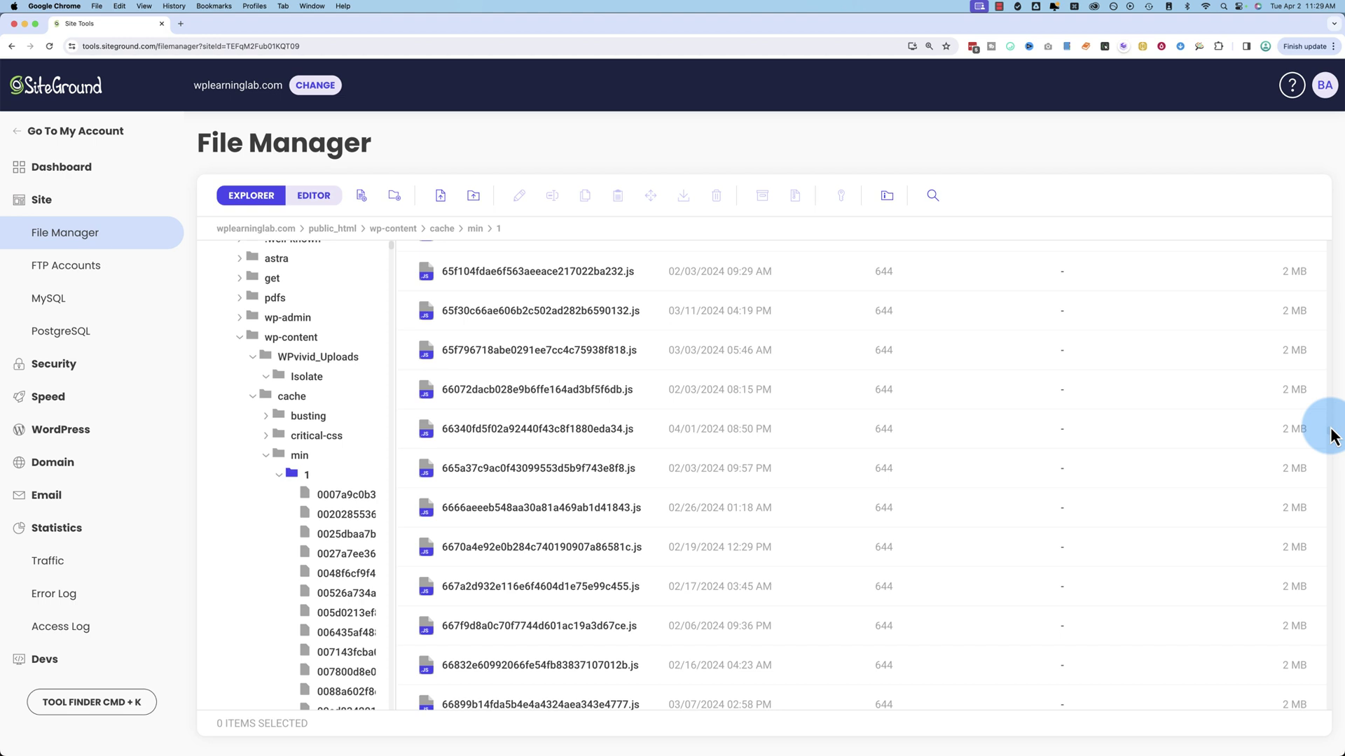
click(1331, 569)
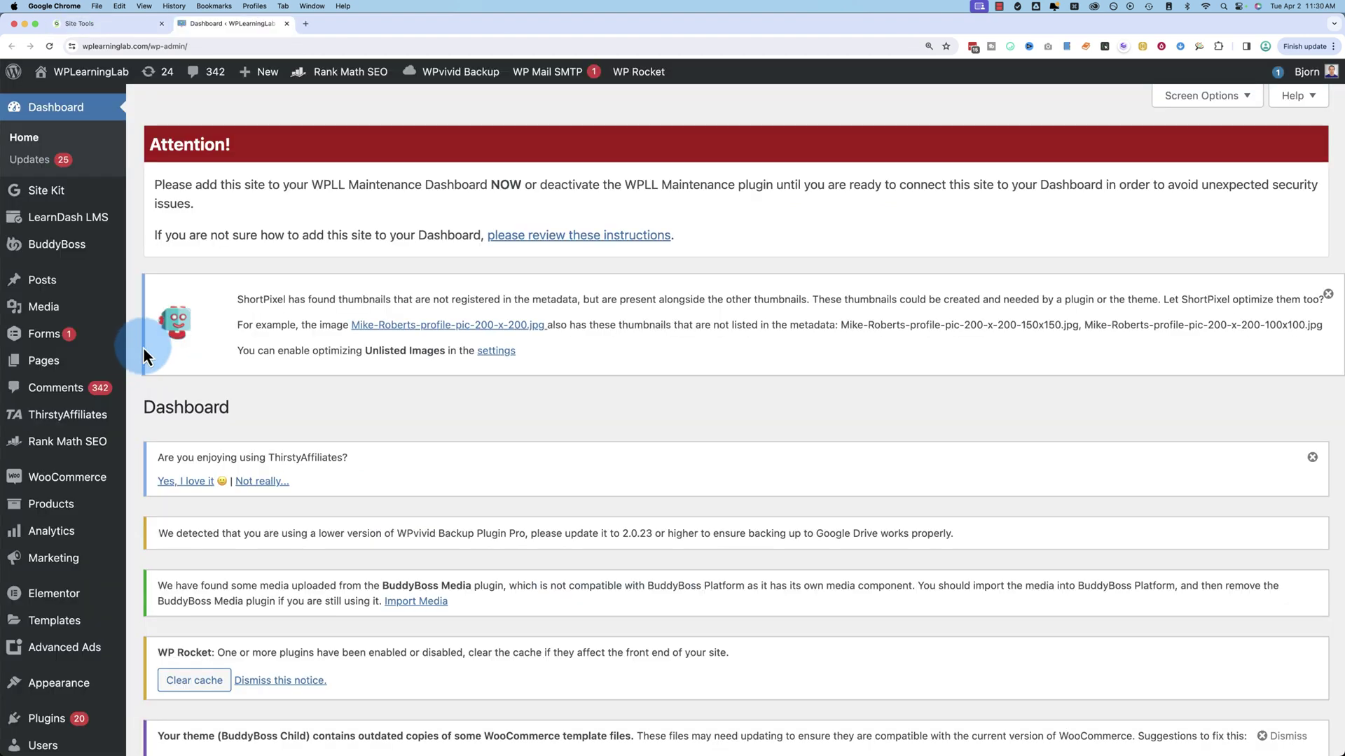
Scroll down through the Dashboard plugin notices and back up to the top.
scroll(119, 258, down, 1)
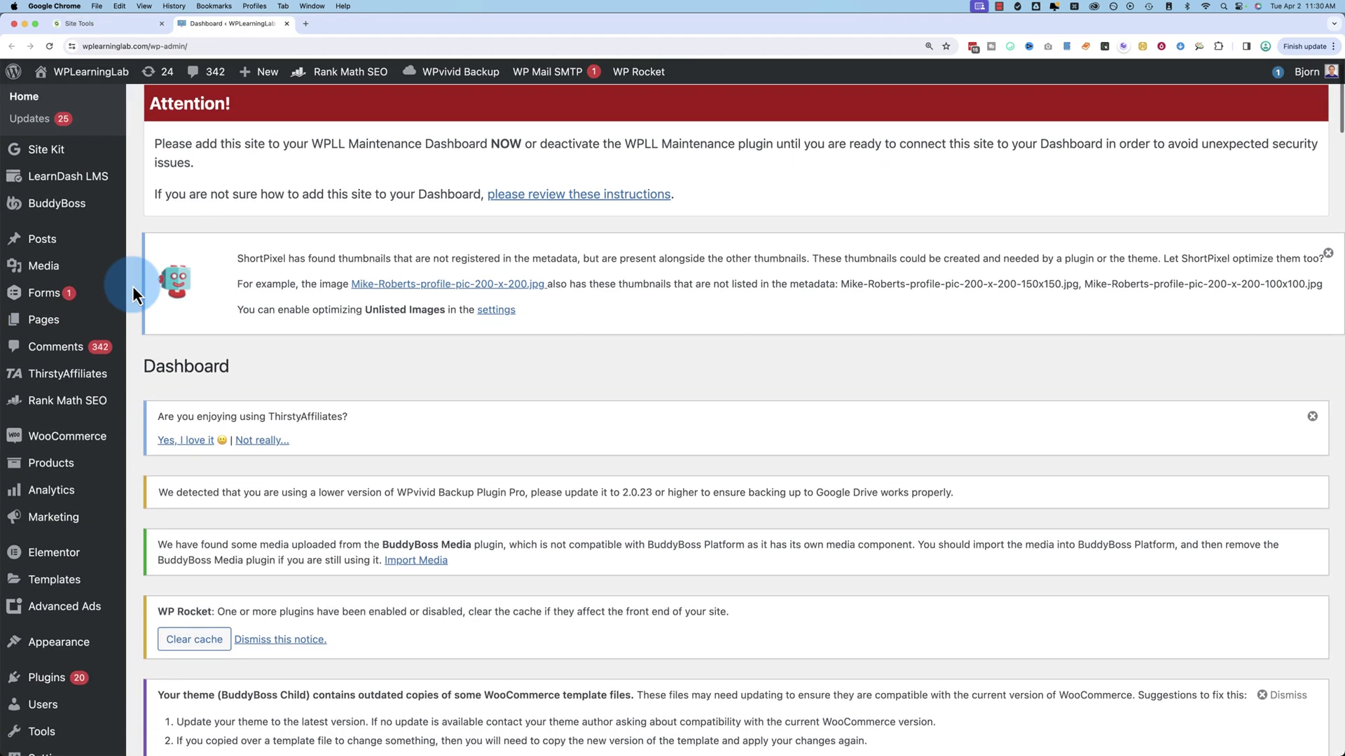
scroll(117, 678, down, 2)
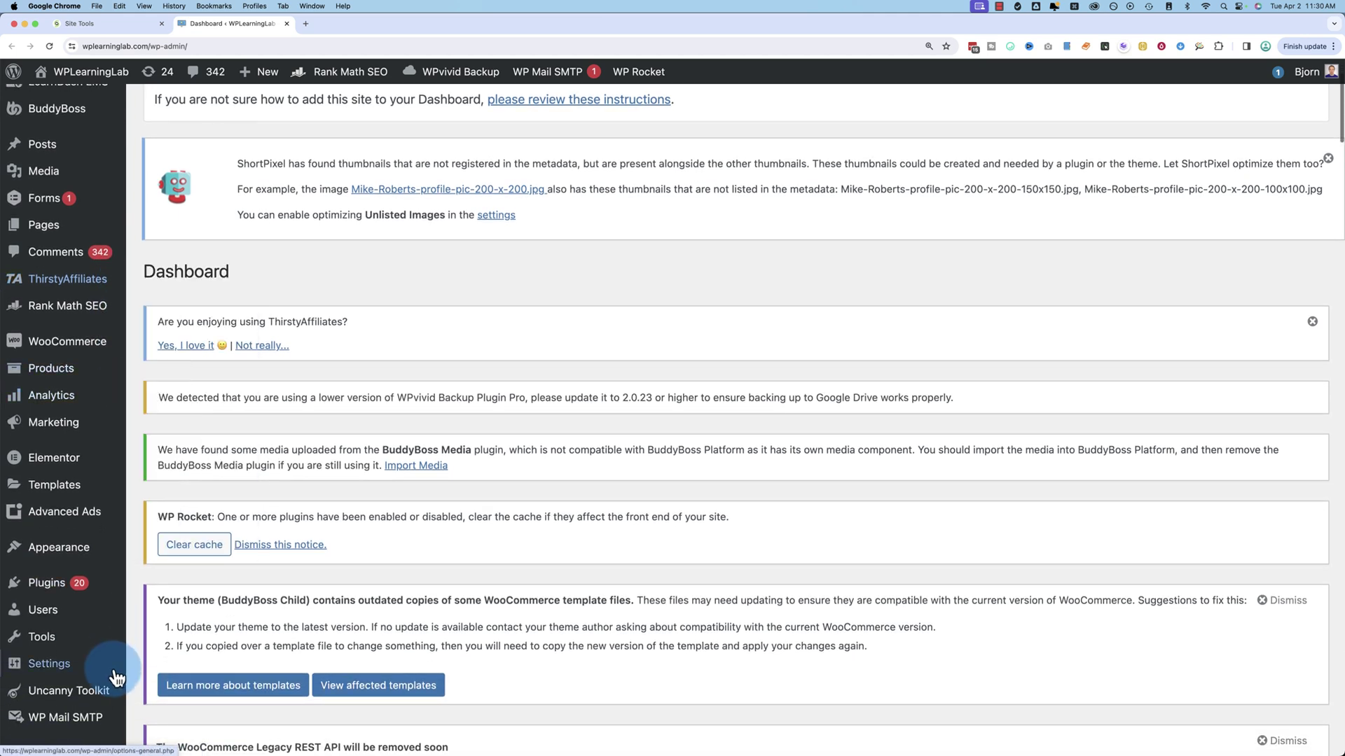
scroll(180, 554, down, 1)
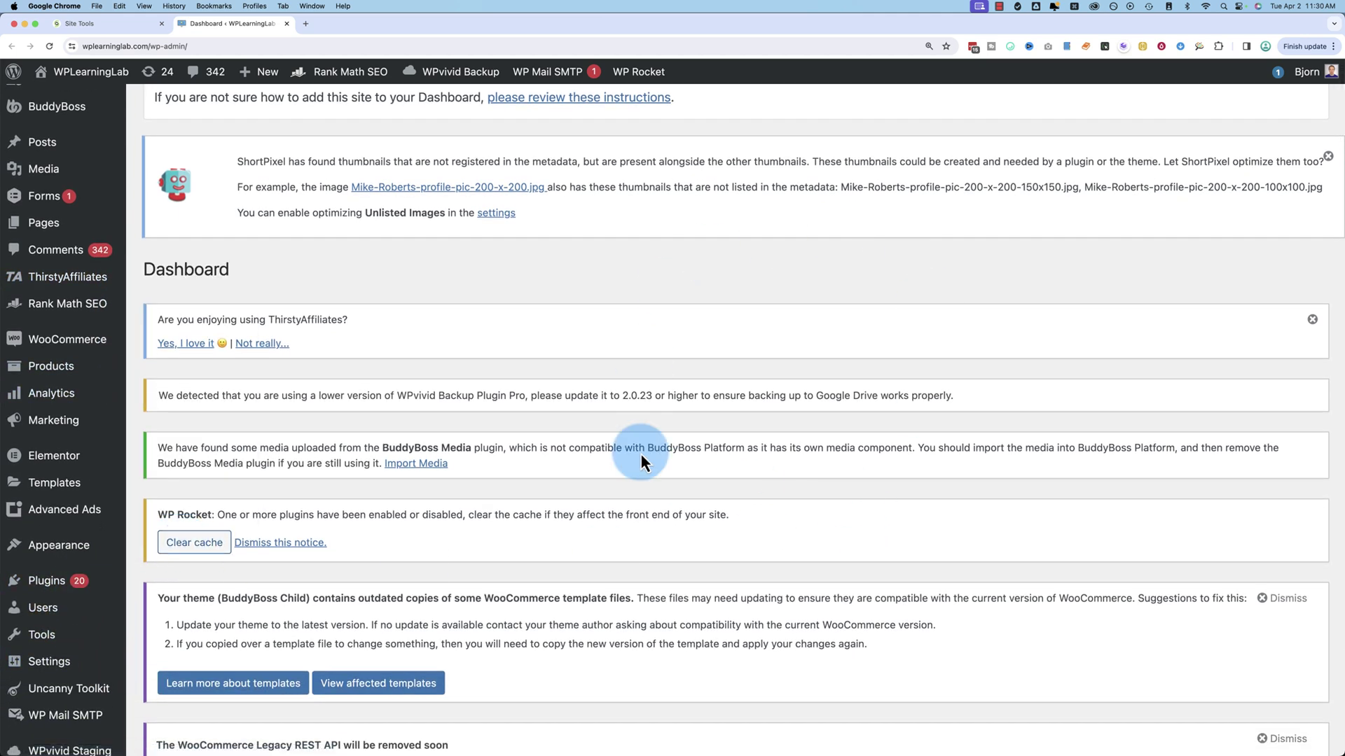
scroll(642, 376, up, 5)
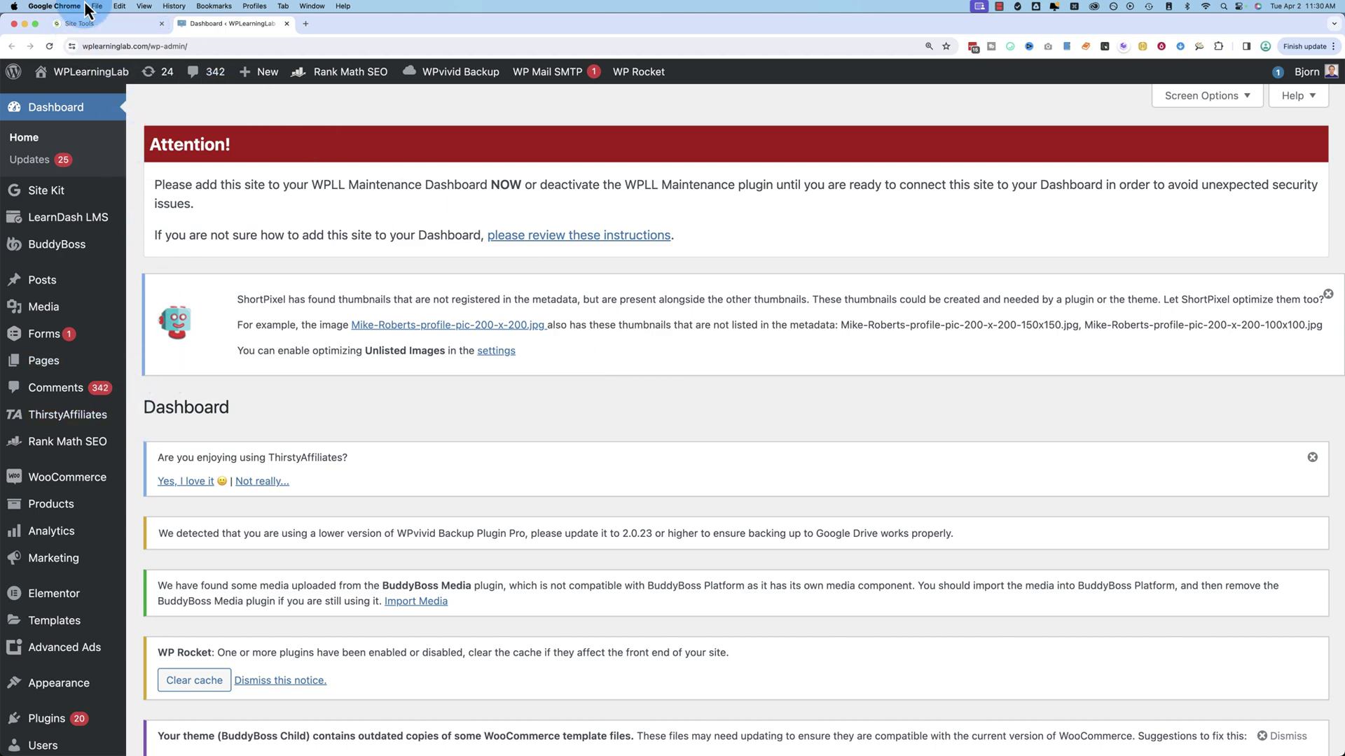
Switch back to the Site Tools tab showing folder 1's JS files.
click(98, 23)
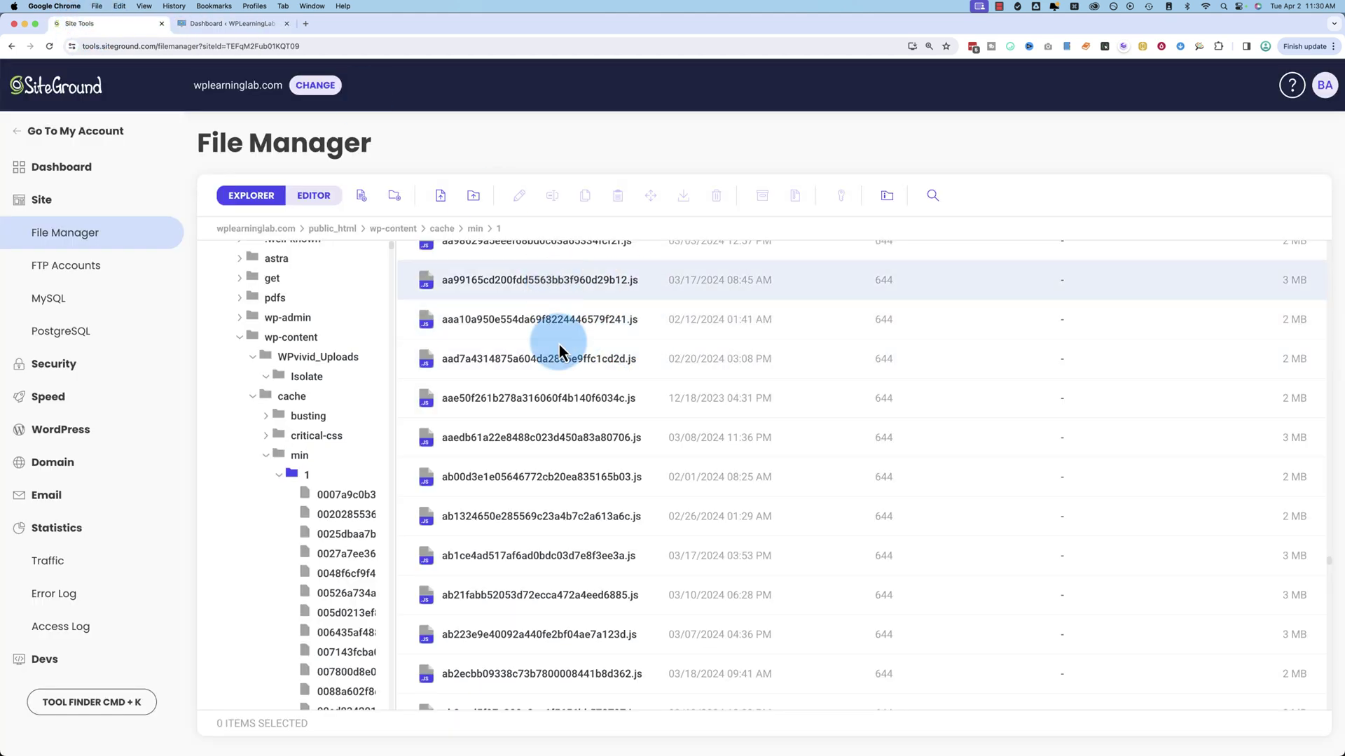